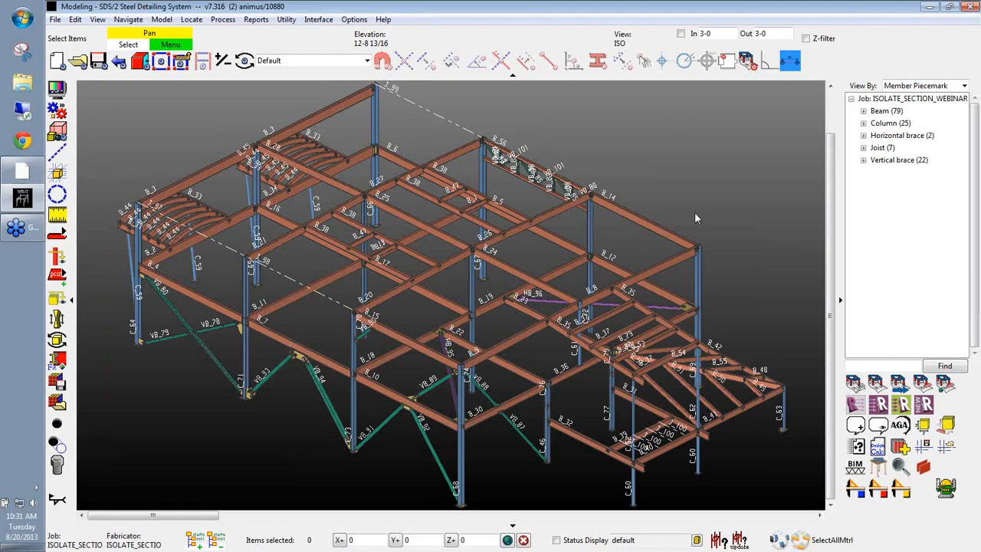
# Examine the sloped corner framing around beam B_43, between columns C_75 and C_63.
pyautogui.moveTo(694, 213); pyautogui.dragTo(651, 190, button='middle')
pyautogui.scroll(6, 706, 396)
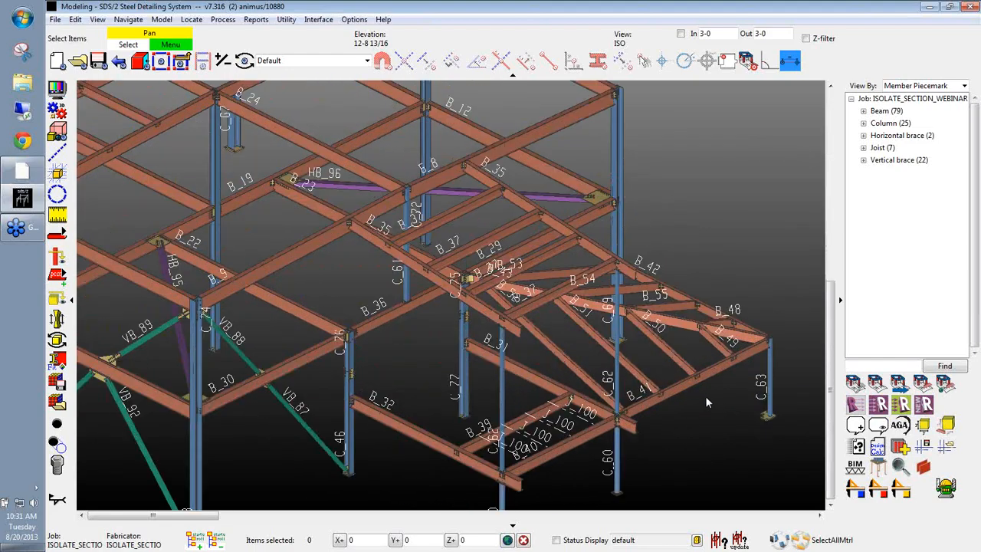
pyautogui.moveTo(705, 395); pyautogui.dragTo(674, 395, button='middle')
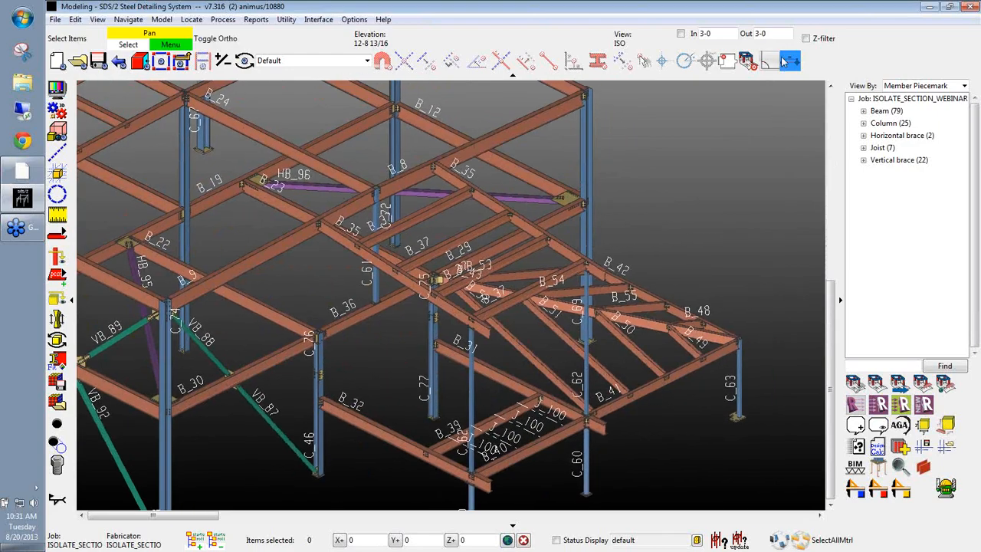
pyautogui.click(786, 61)
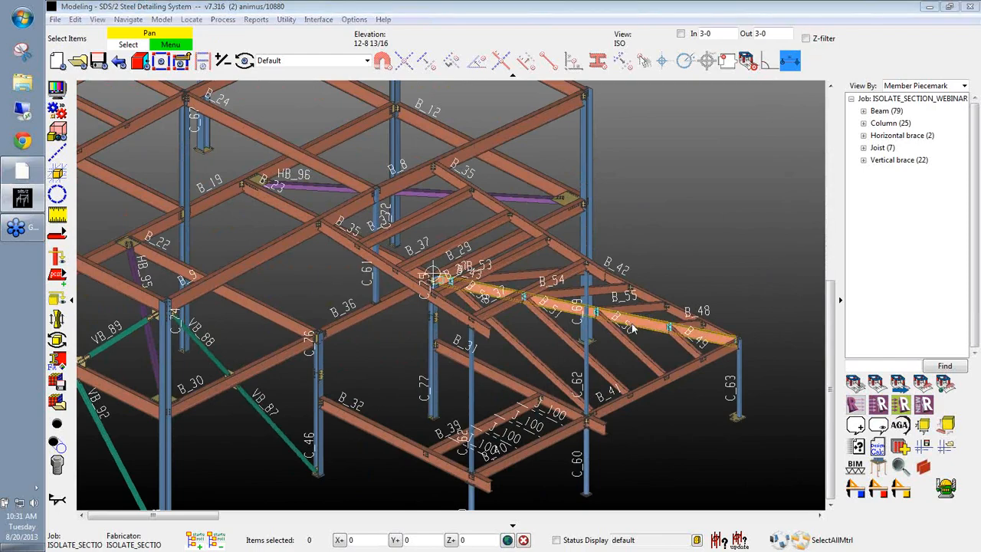
pyautogui.scroll(3, 675, 345)
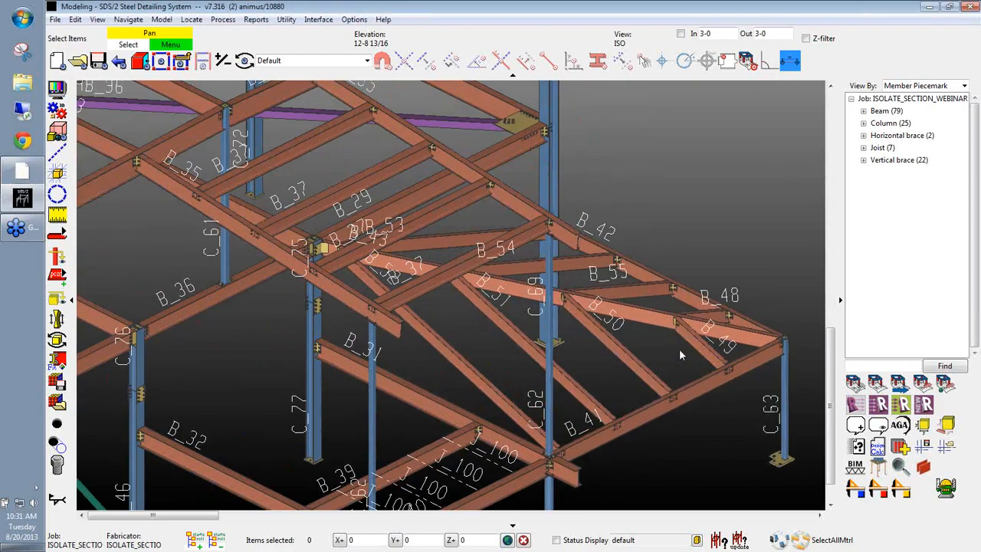
pyautogui.scroll(2, 675, 348)
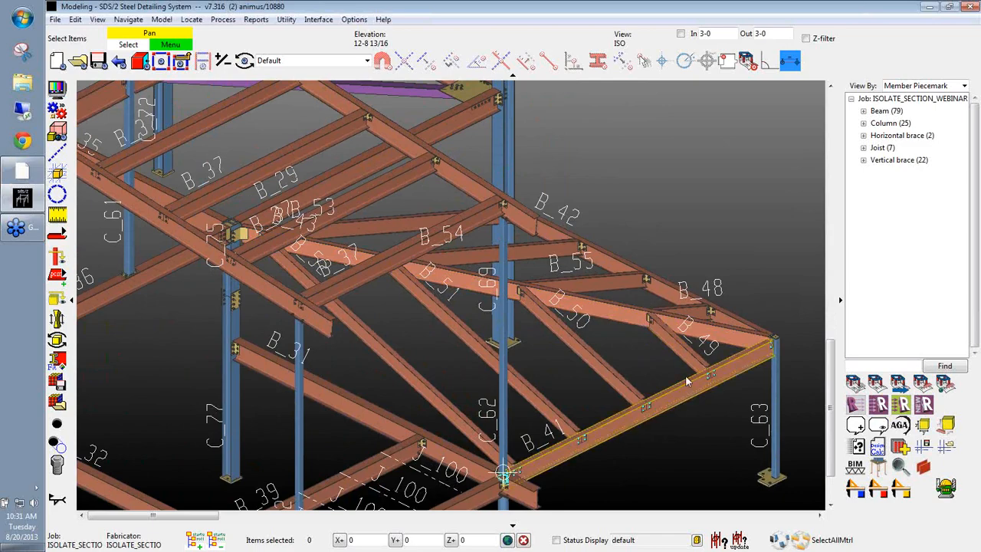
pyautogui.press('i')
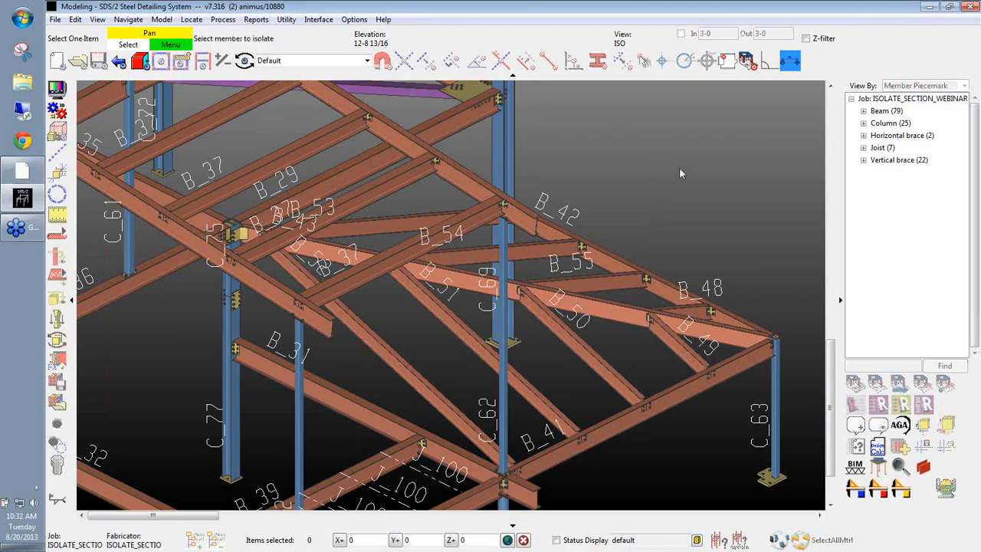
pyautogui.press('Escape')
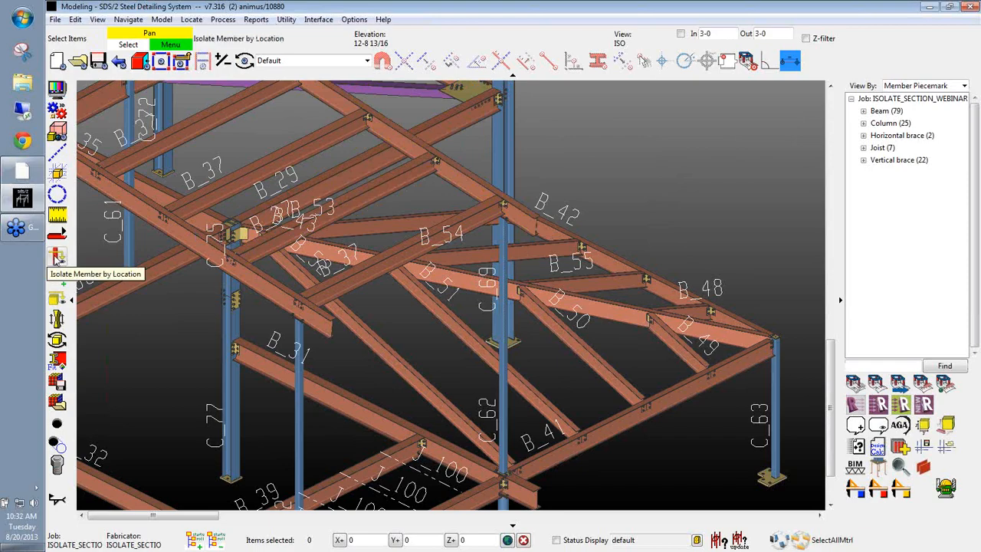
pyautogui.click(56, 258)
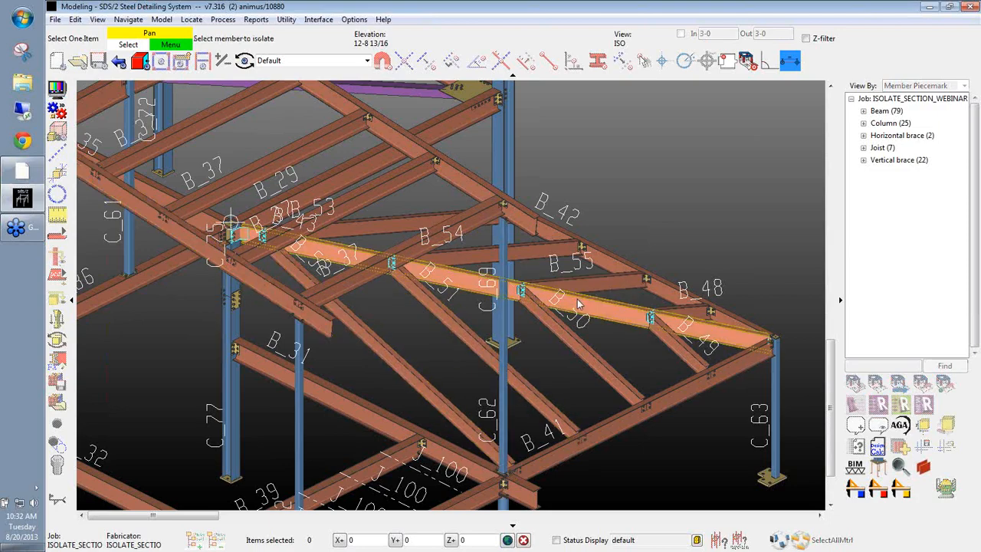
pyautogui.press('Escape')
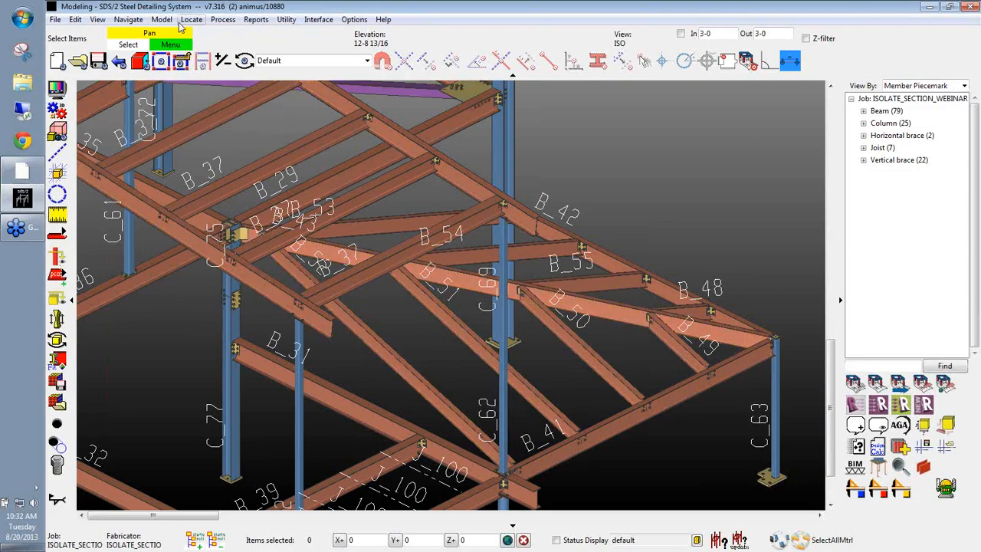
pyautogui.click(162, 20)
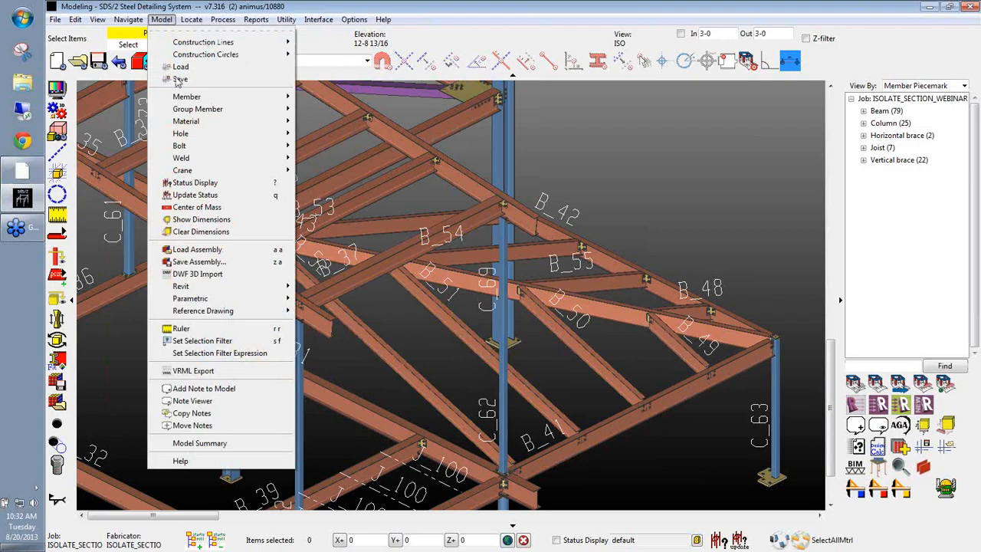
pyautogui.moveTo(175, 100)
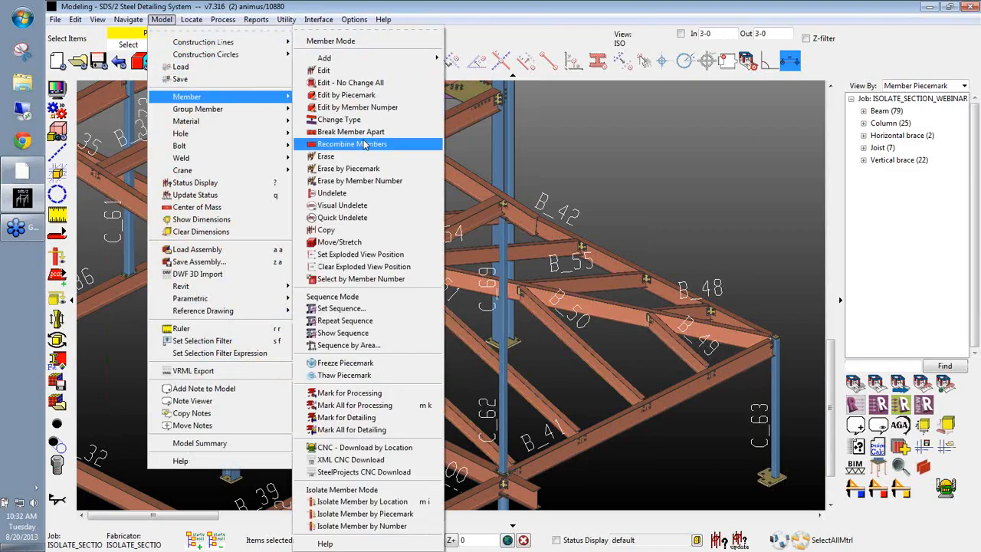
pyautogui.click(387, 514)
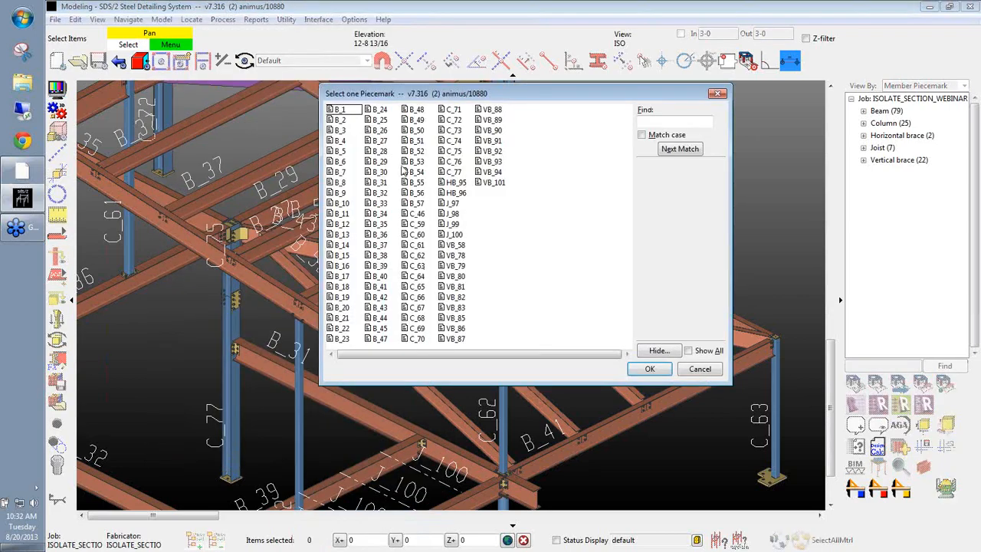
pyautogui.click(707, 371)
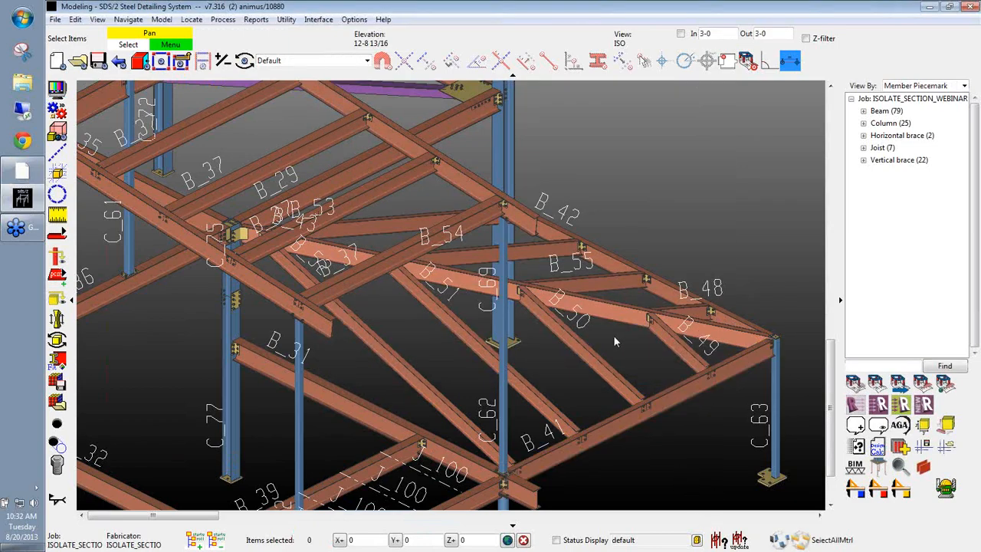
# Isolate beam B_43 and move the view list clear of the isolated member.
pyautogui.click(610, 314)
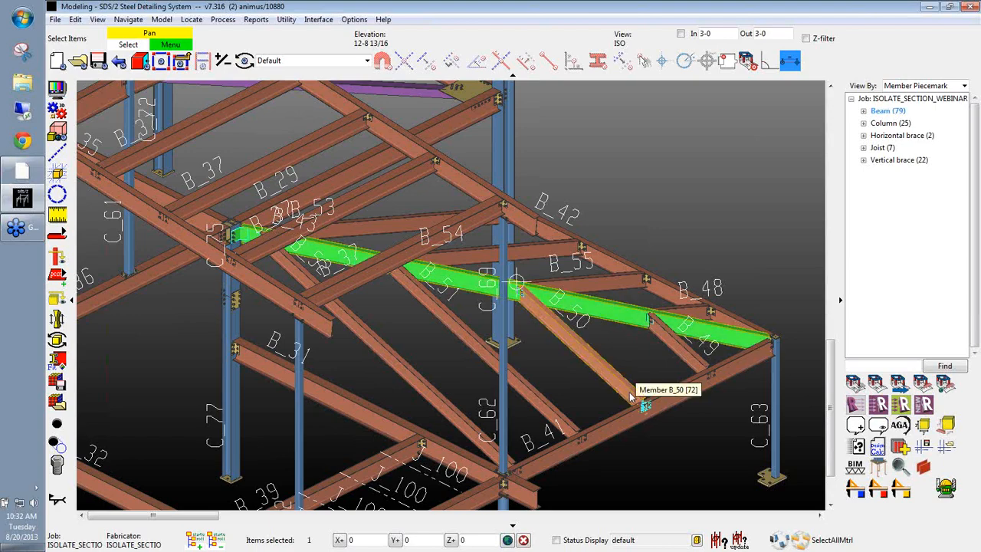
pyautogui.press('i')
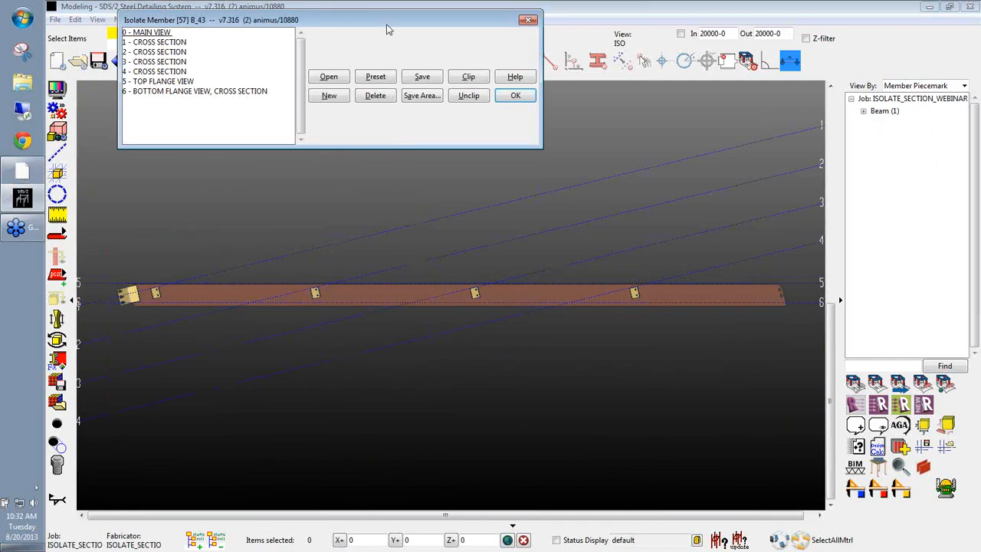
pyautogui.moveTo(385, 26); pyautogui.dragTo(496, 100)
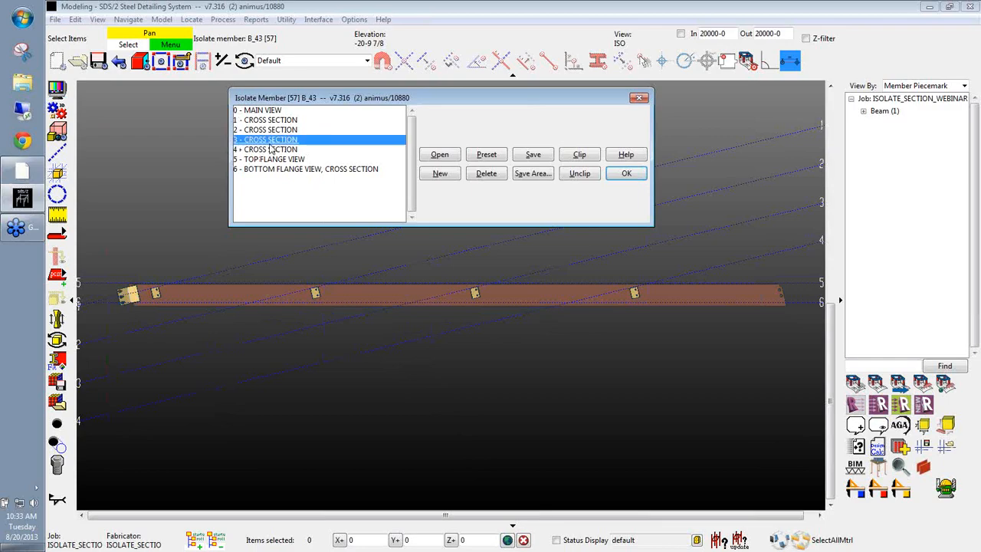
# Open cross section view 3 of the isolated beam and examine the cut section.
pyautogui.click(239, 142)
pyautogui.doubleClick(267, 144)
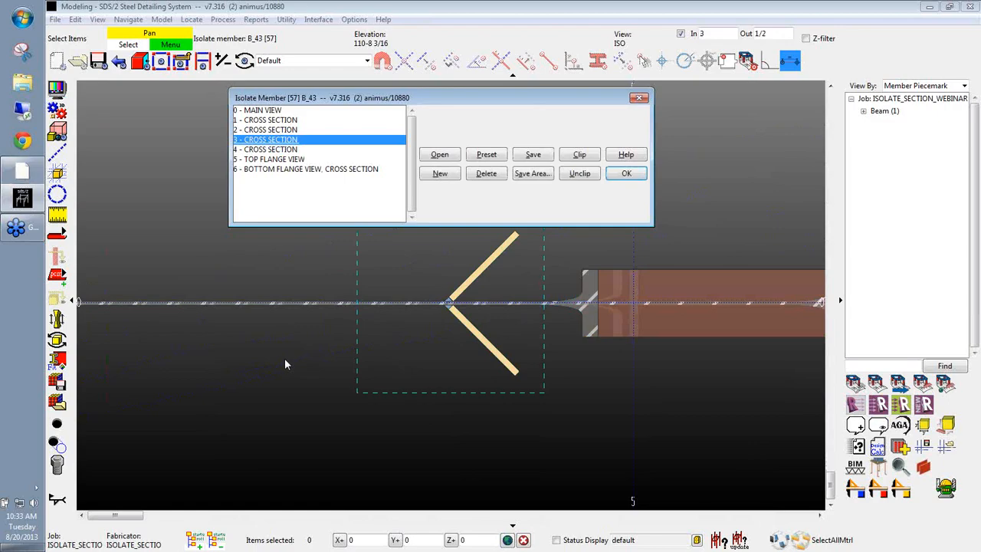
pyautogui.moveTo(285, 359)
pyautogui.mouseDown(button='middle')
pyautogui.moveTo(282, 383)
pyautogui.moveTo(298, 373)
pyautogui.mouseUp(button='middle')
pyautogui.scroll(-3, 281, 381)
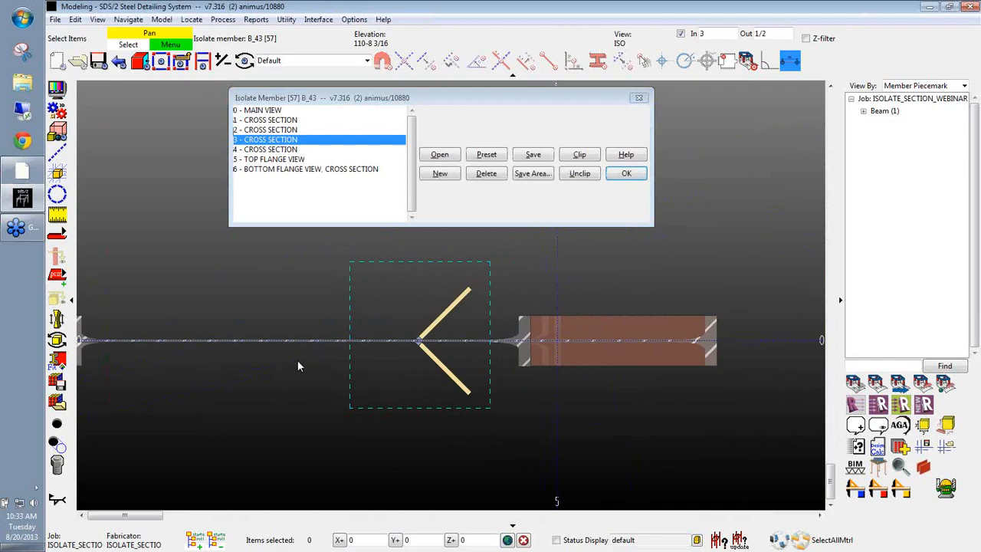
pyautogui.moveTo(277, 290); pyautogui.dragTo(275, 297, button='middle')
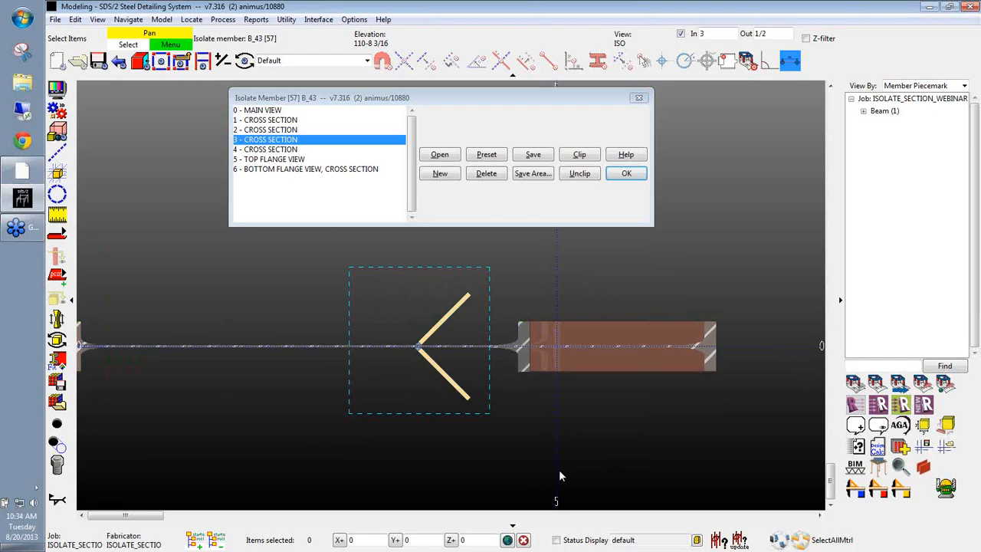
# Review the beam's main view, then compare cross sections 2, 1 and 3.
pyautogui.click(261, 110)
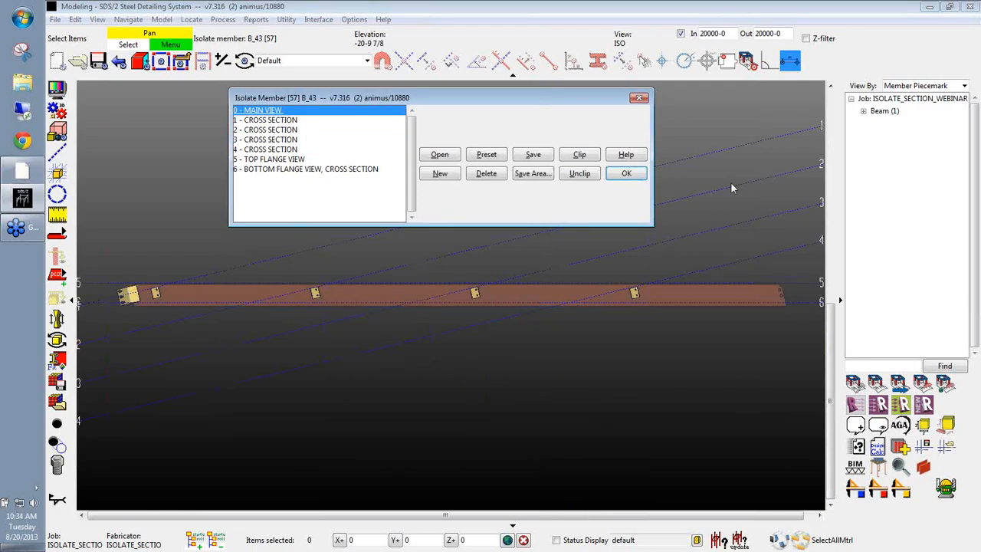
pyautogui.doubleClick(271, 130)
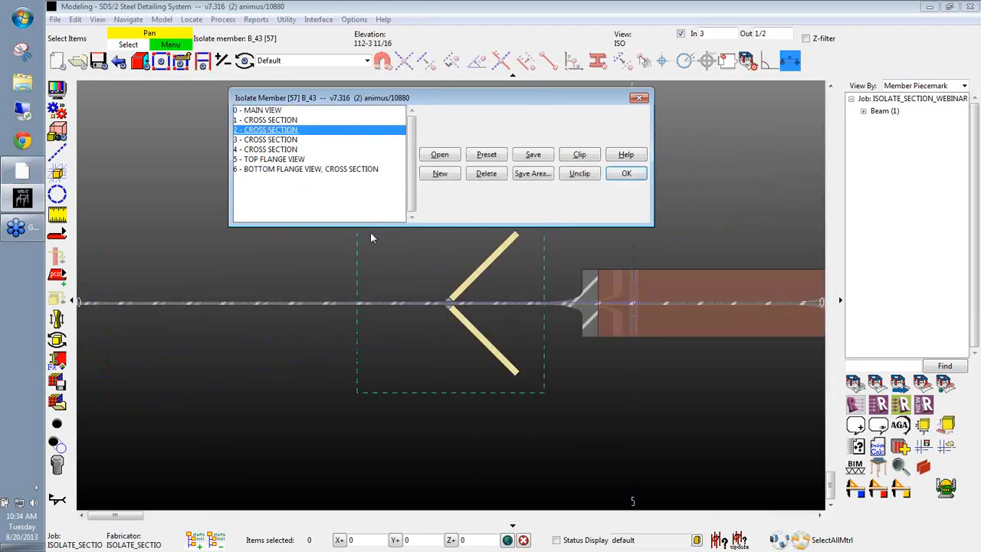
pyautogui.doubleClick(269, 120)
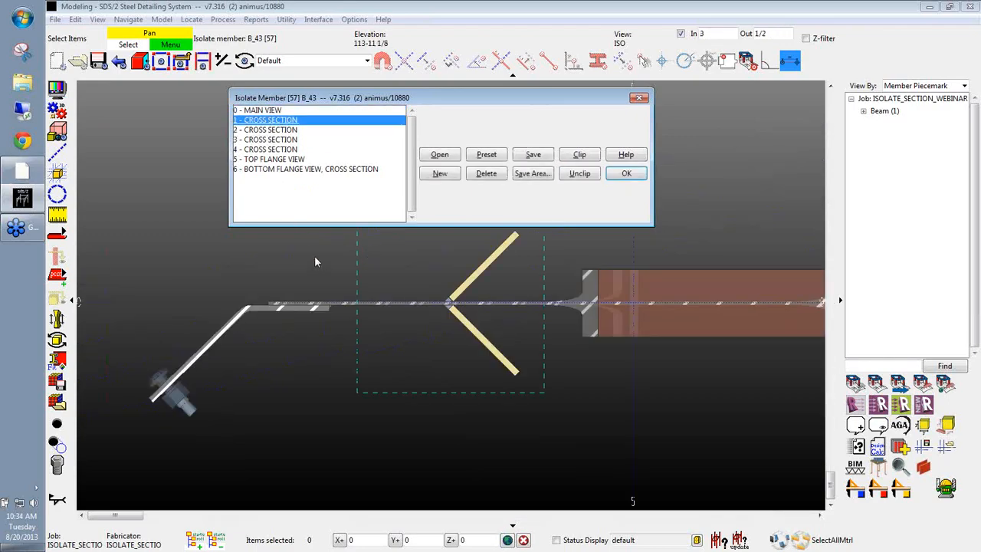
pyautogui.doubleClick(255, 140)
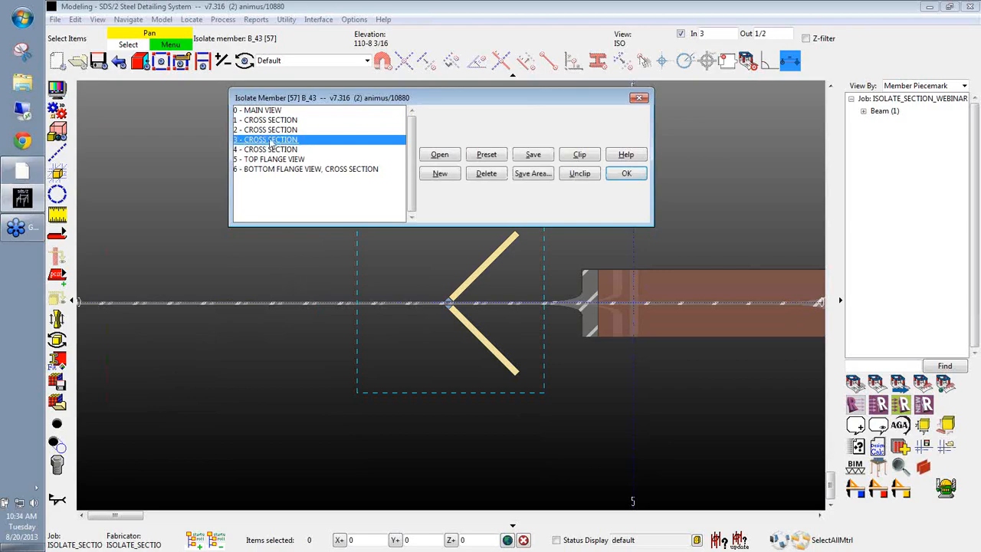
# Delete cross section views 1, 2 and 4 of beam B_43, then finish isolating the member.
pyautogui.click(484, 175)
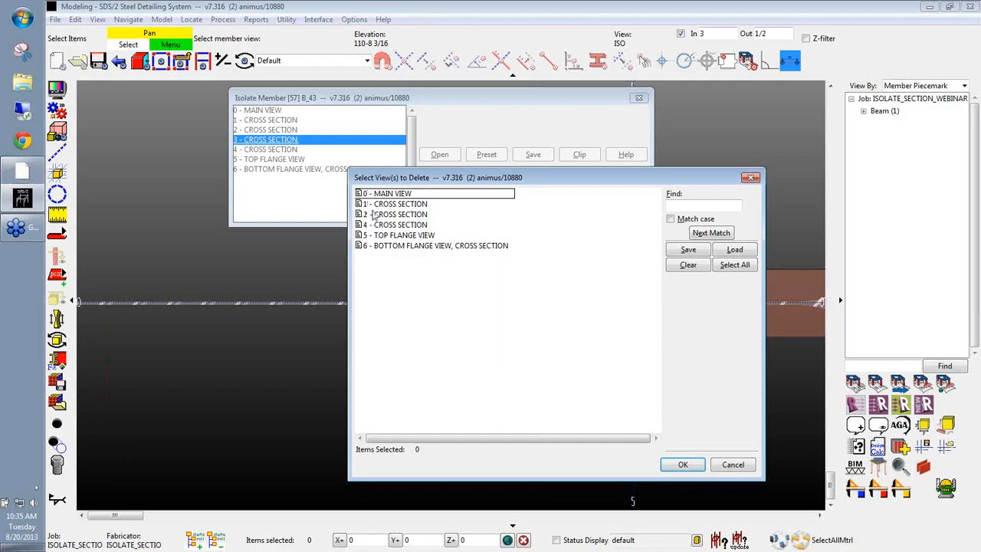
pyautogui.moveTo(388, 203); pyautogui.dragTo(391, 227)
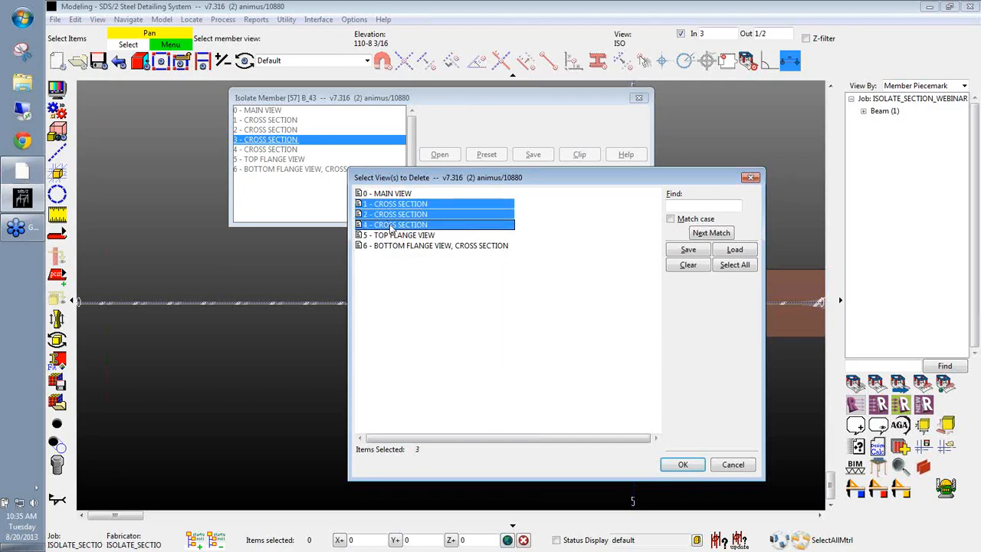
pyautogui.click(683, 464)
pyautogui.click(234, 254)
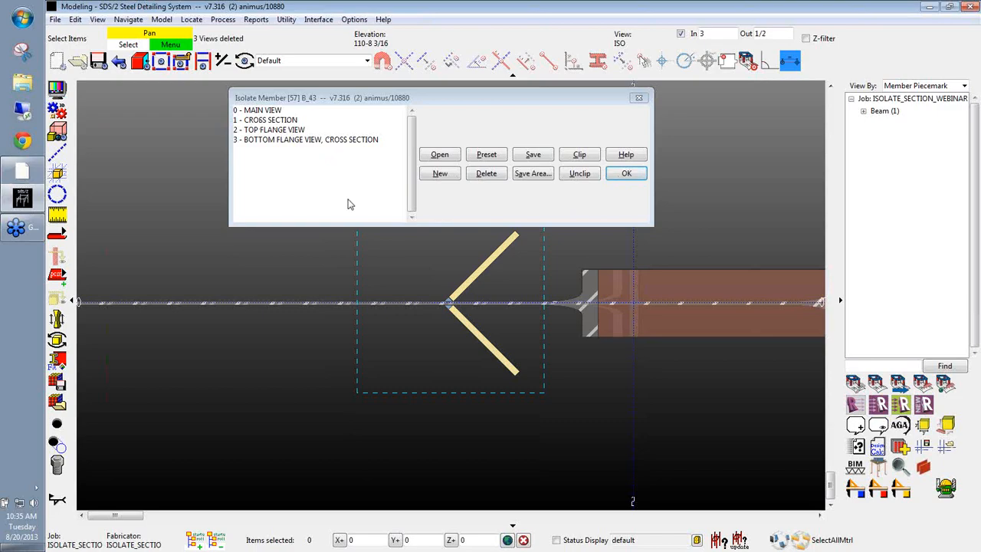
pyautogui.click(615, 176)
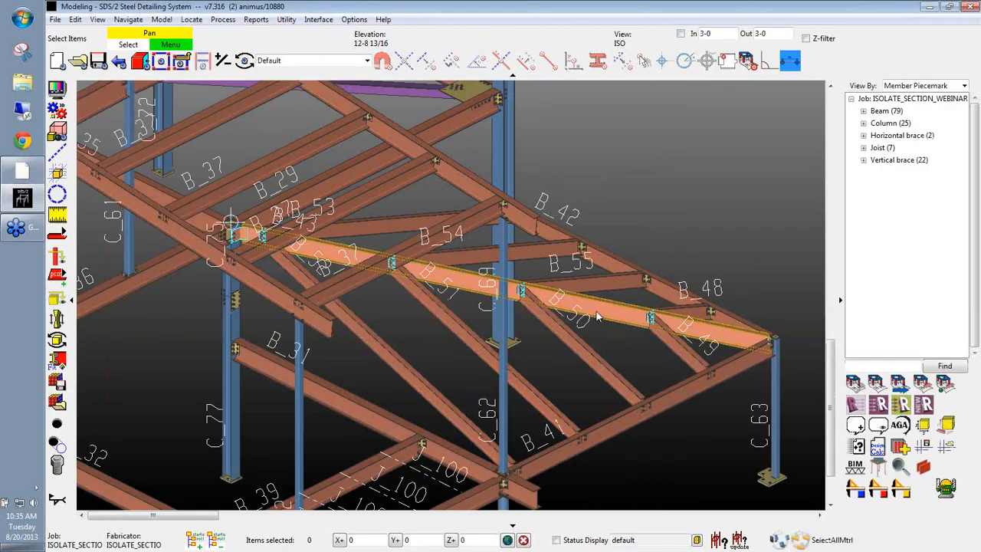
# Reprocess beam B_43 and recreate its 3D material.
pyautogui.click(610, 314)
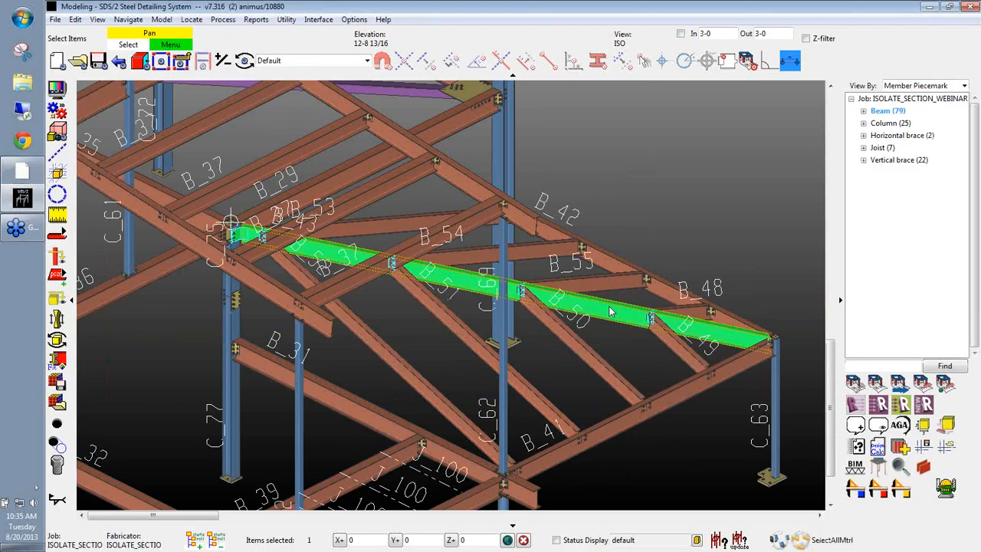
pyautogui.rightClick(611, 310)
pyautogui.click(670, 274)
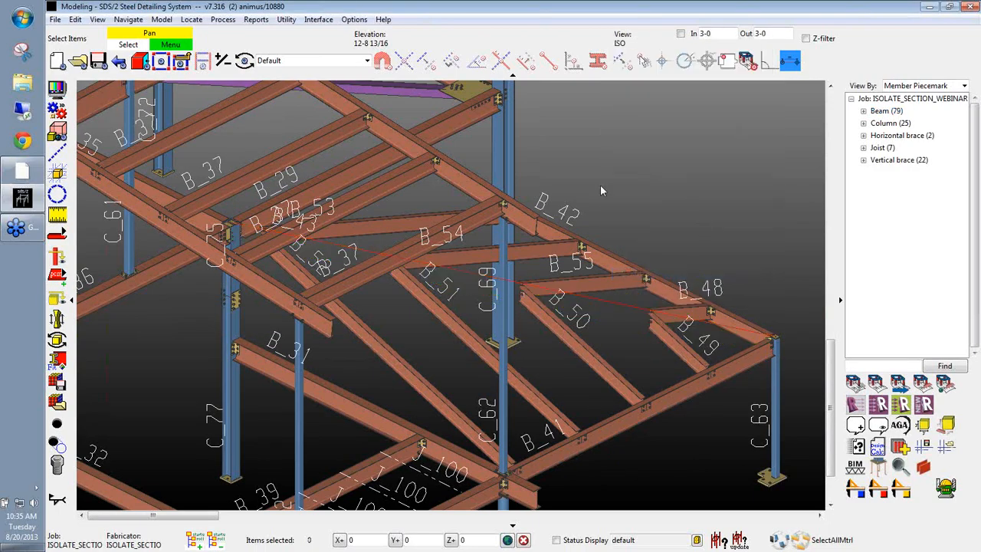
pyautogui.click(56, 112)
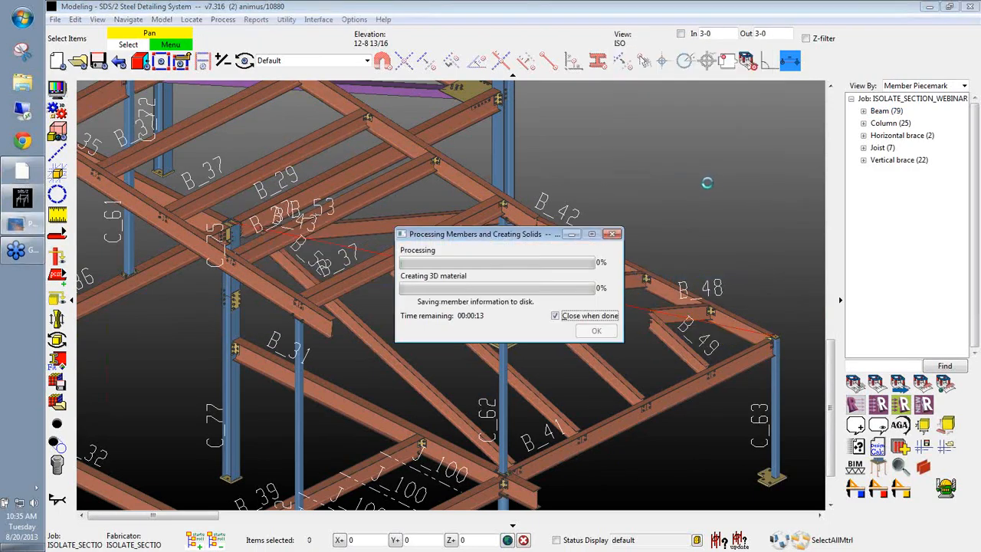
# Isolate the reprocessed beam B_43 again to bring up its list of views.
pyautogui.click(579, 310)
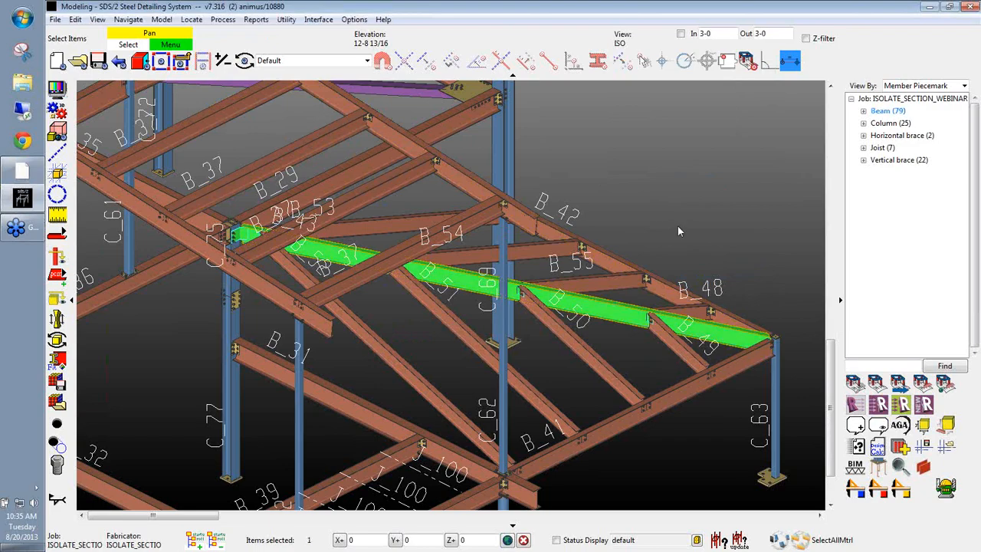
pyautogui.press('i')
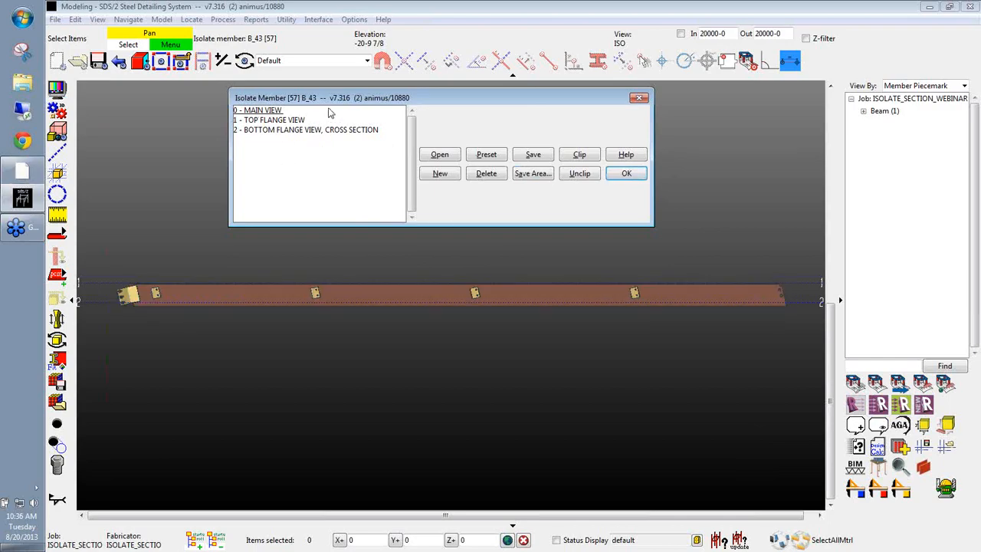
pyautogui.moveTo(331, 105); pyautogui.dragTo(334, 105)
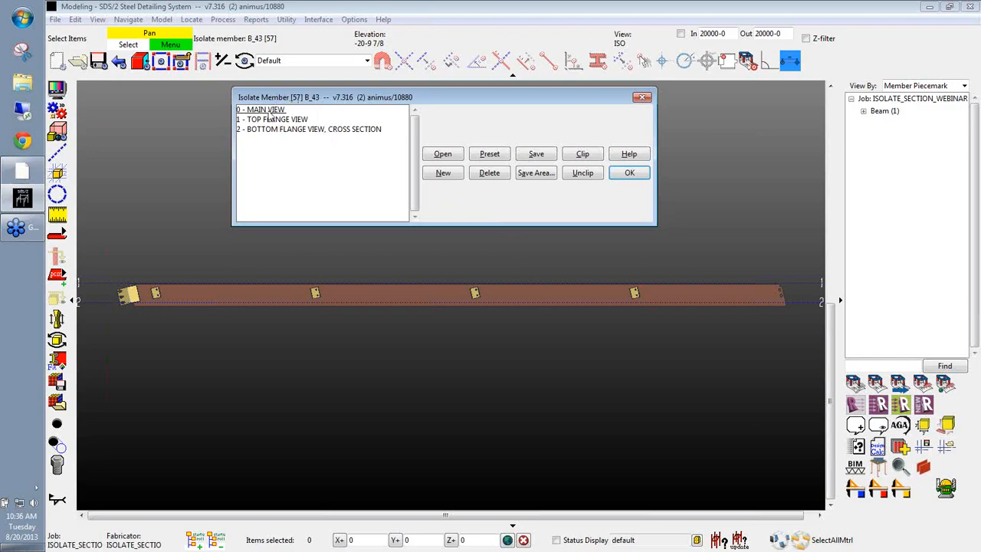
# Add the preset LEFT END VIEW to the isolated beam's views.
pyautogui.click(491, 155)
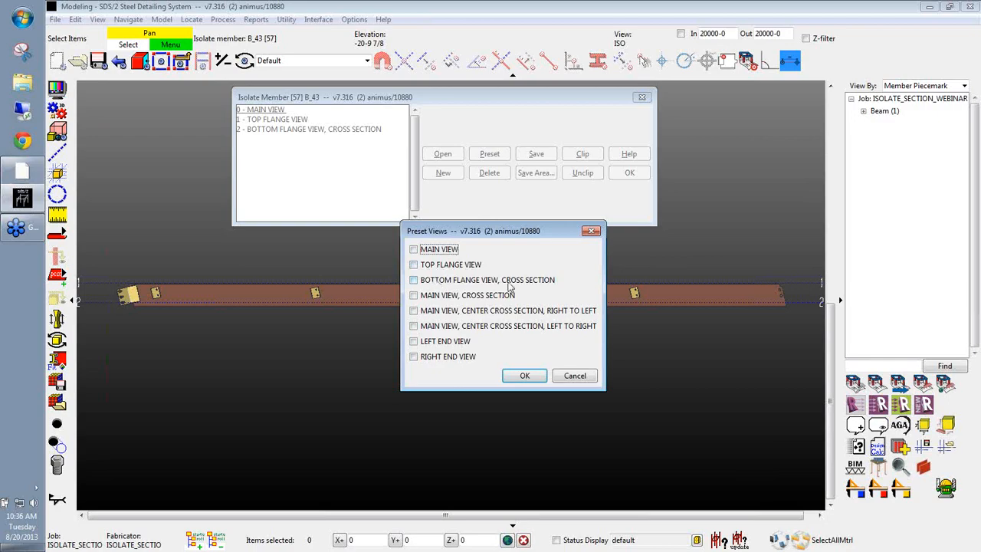
pyautogui.click(448, 343)
pyautogui.click(525, 376)
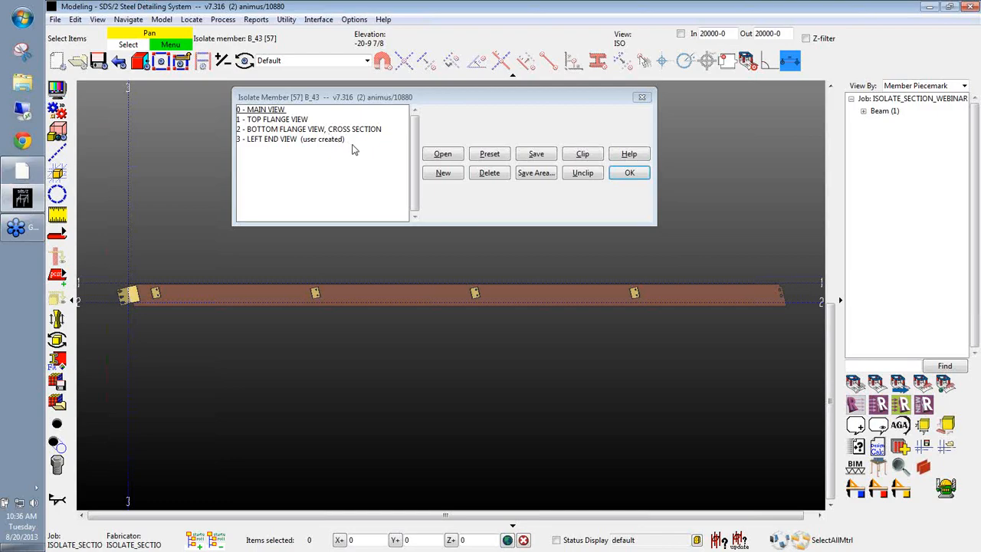
# Check the LEFT END VIEW, return to the MAIN VIEW and add a new cross section view cutting diagonally across the beam near the third clip plate.
pyautogui.doubleClick(273, 140)
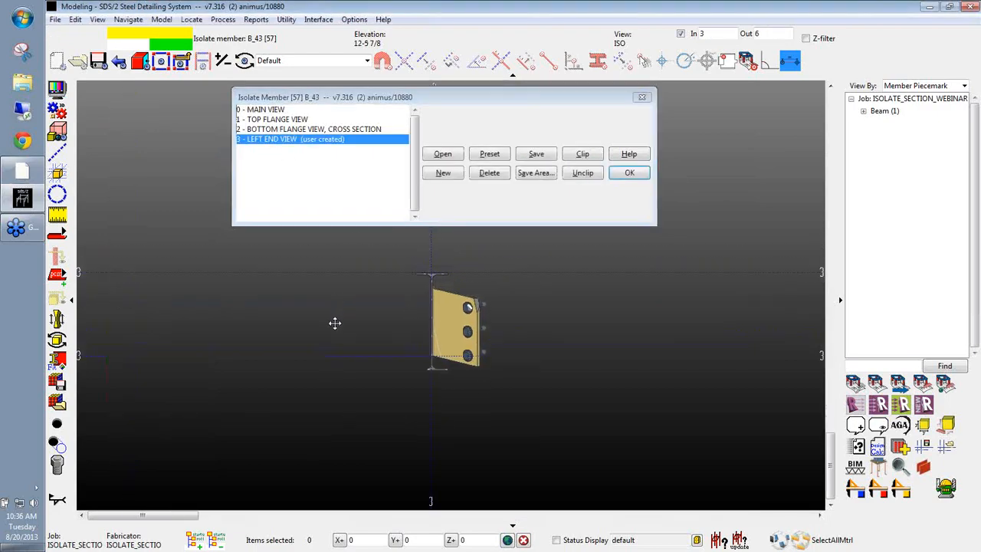
pyautogui.doubleClick(266, 110)
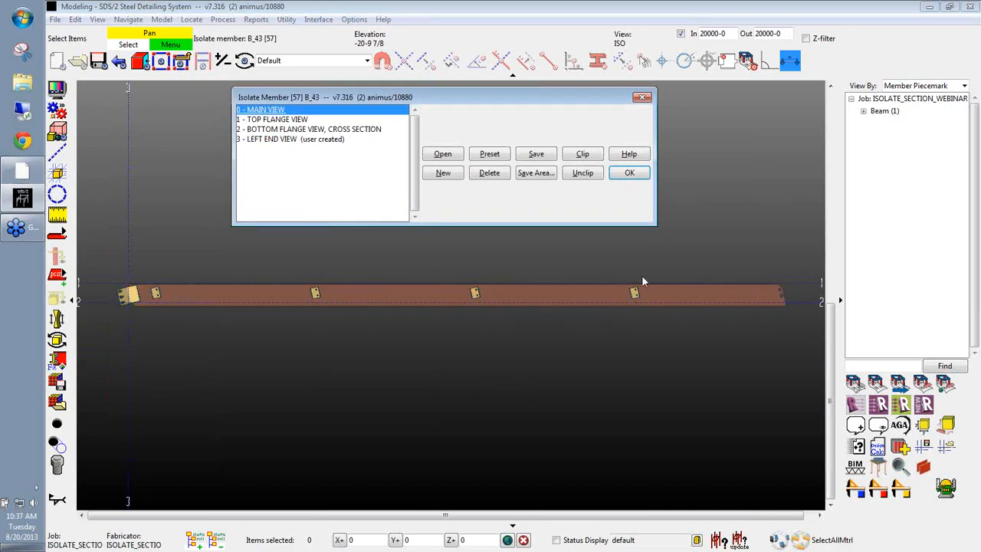
pyautogui.moveTo(483, 304); pyautogui.dragTo(472, 355, button='middle')
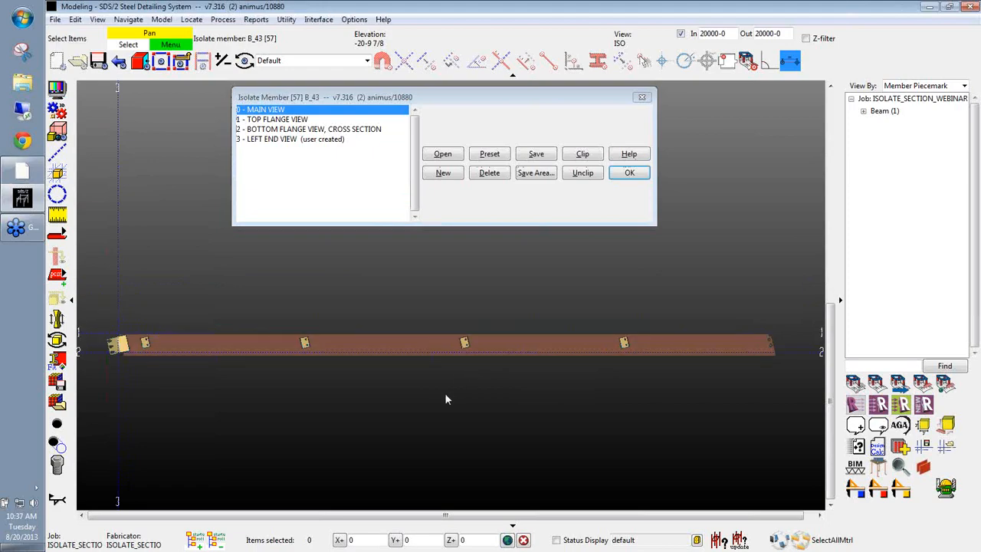
pyautogui.scroll(3, 444, 392)
pyautogui.moveTo(514, 320); pyautogui.dragTo(420, 427, button='middle')
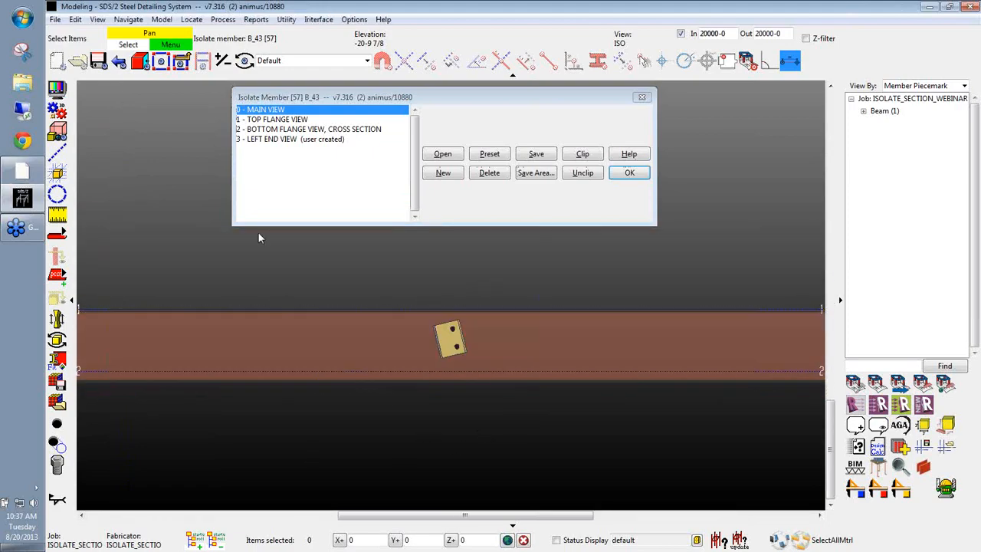
pyautogui.click(451, 173)
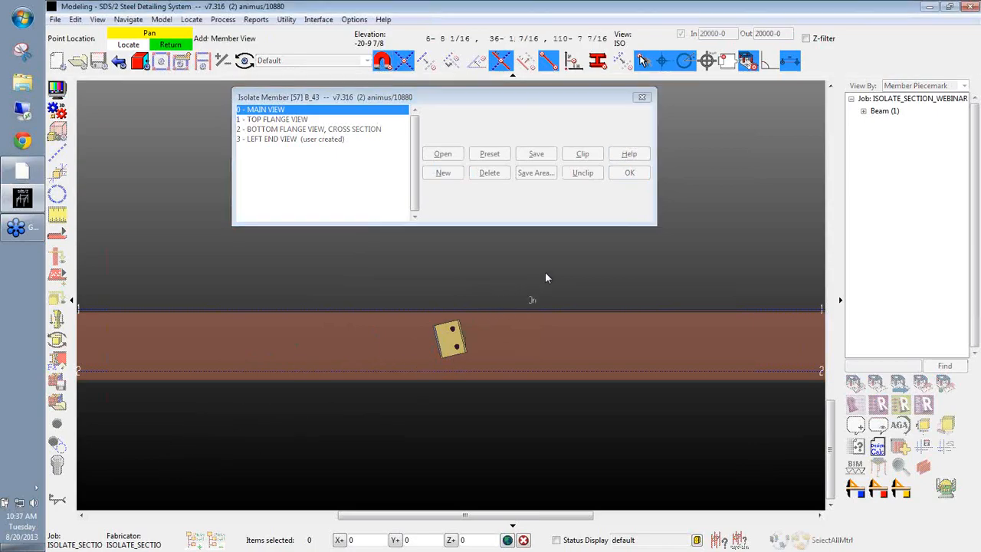
pyautogui.click(587, 255)
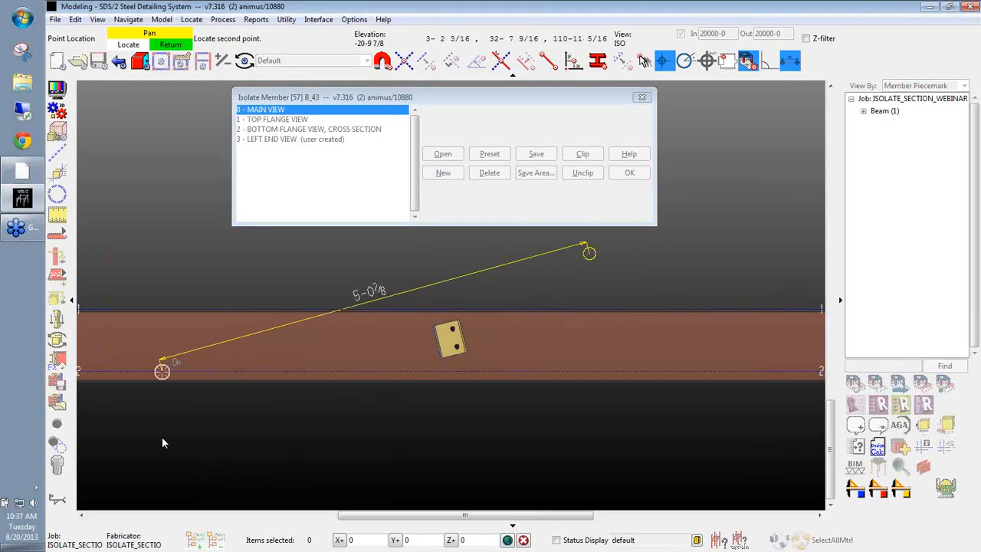
pyautogui.click(239, 431)
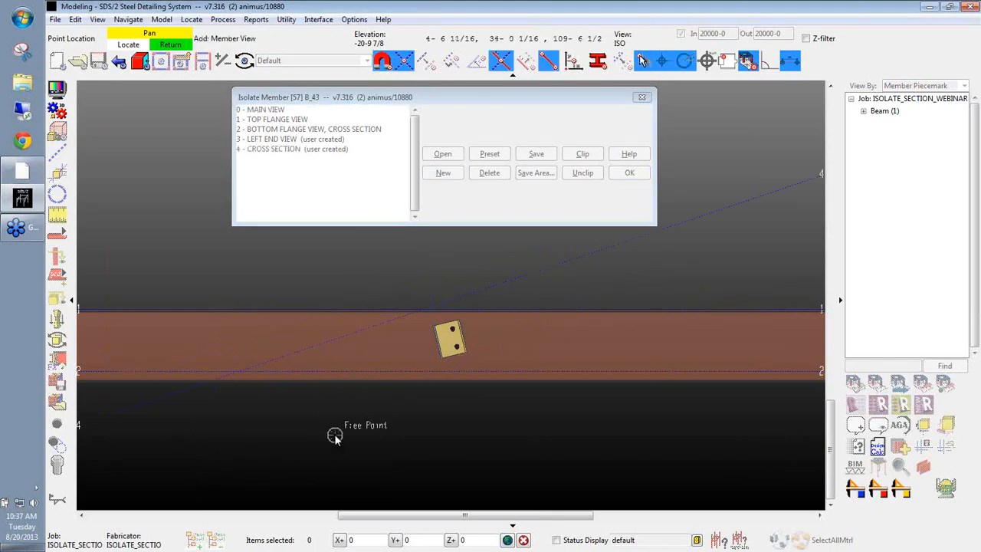
# Open the new diagonal cross section view and set its depth to 1-0 in and 6 out.
pyautogui.doubleClick(291, 149)
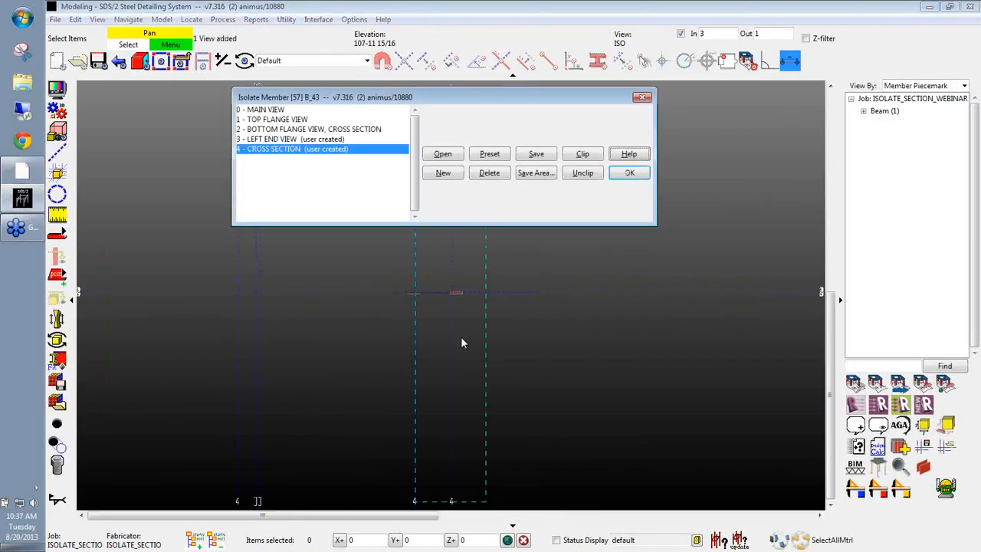
pyautogui.moveTo(461, 337); pyautogui.dragTo(457, 420, button='middle')
pyautogui.scroll(-3, 457, 421)
pyautogui.scroll(4, 449, 436)
pyautogui.scroll(2, 457, 311)
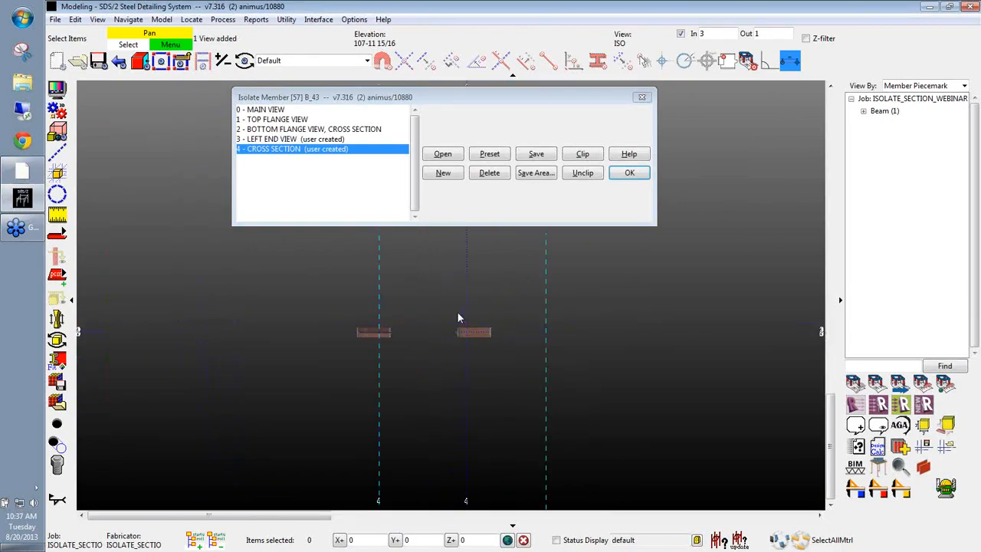
pyautogui.scroll(3, 449, 337)
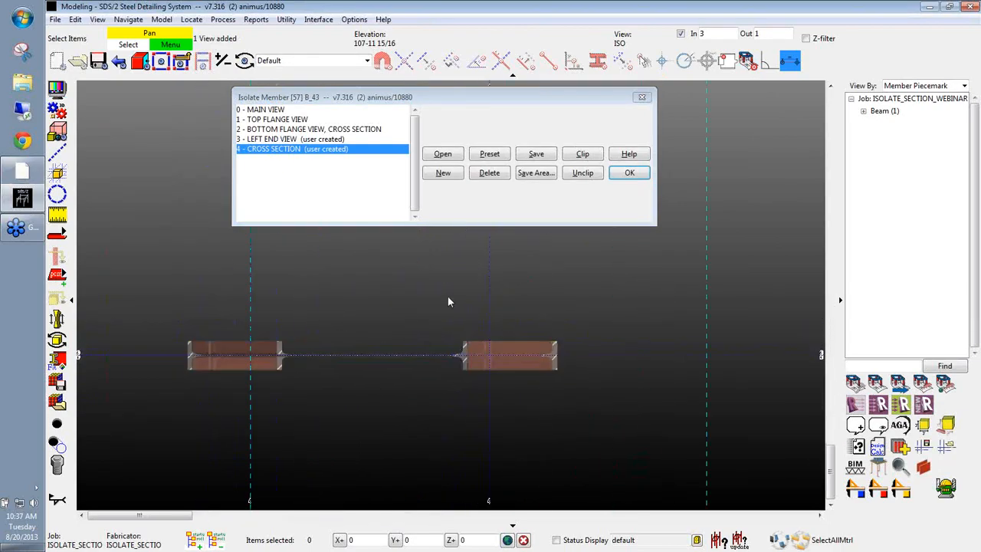
pyautogui.moveTo(448, 301); pyautogui.dragTo(461, 320, button='middle')
pyautogui.doubleClick(725, 34)
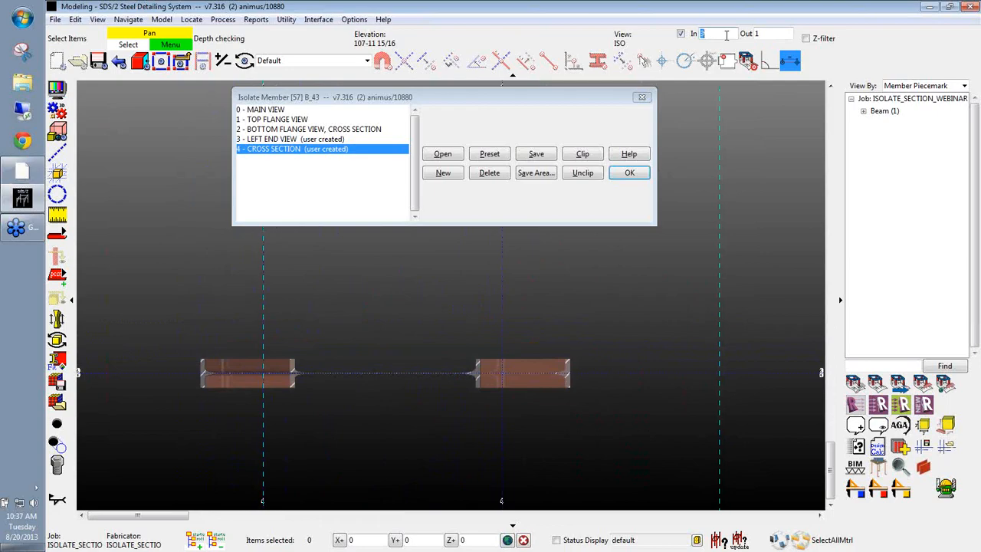
pyautogui.write('1-0')
pyautogui.press('Tab')
pyautogui.write('6')
pyautogui.press('Return')
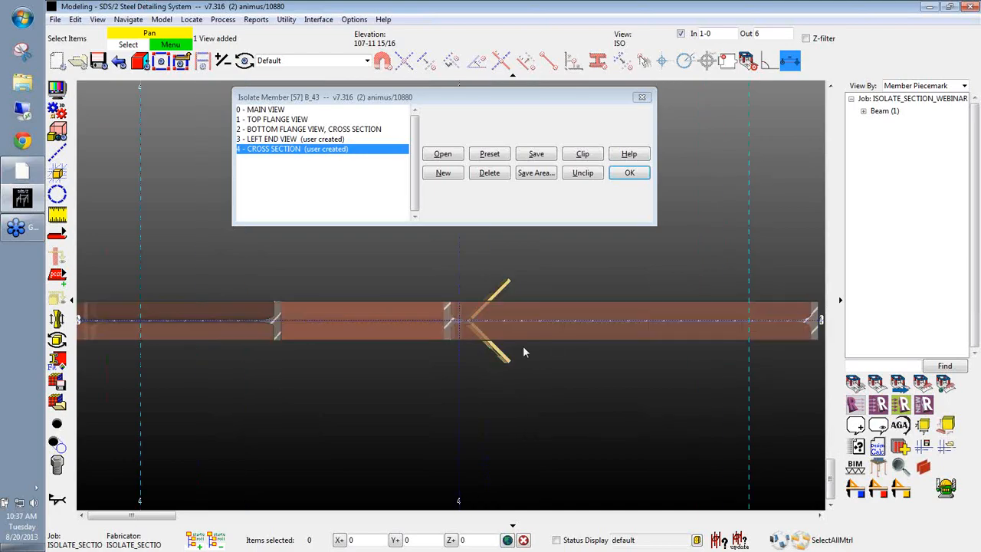
# Try an out depth of 3 for the cross section view and settle on an out depth of 1.
pyautogui.click(765, 32)
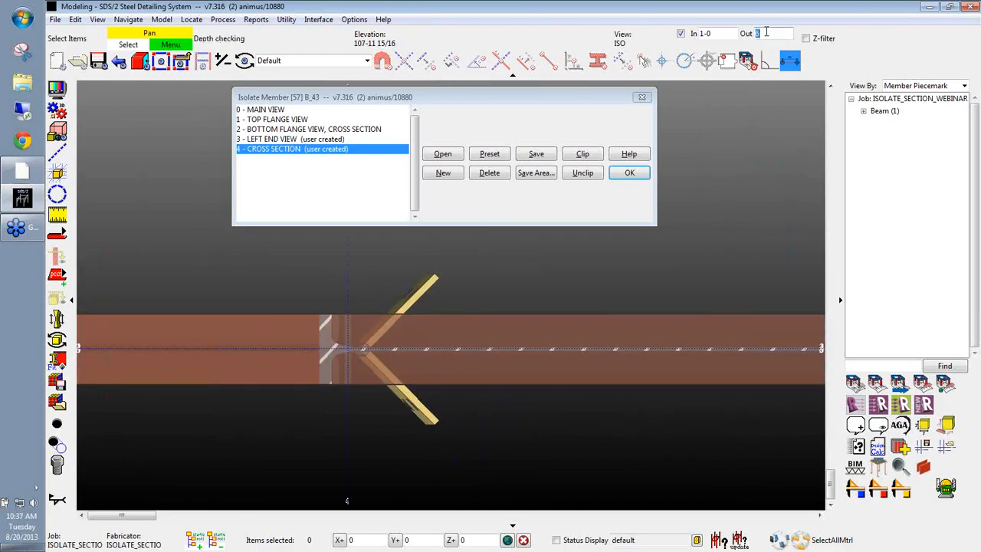
pyautogui.write('3')
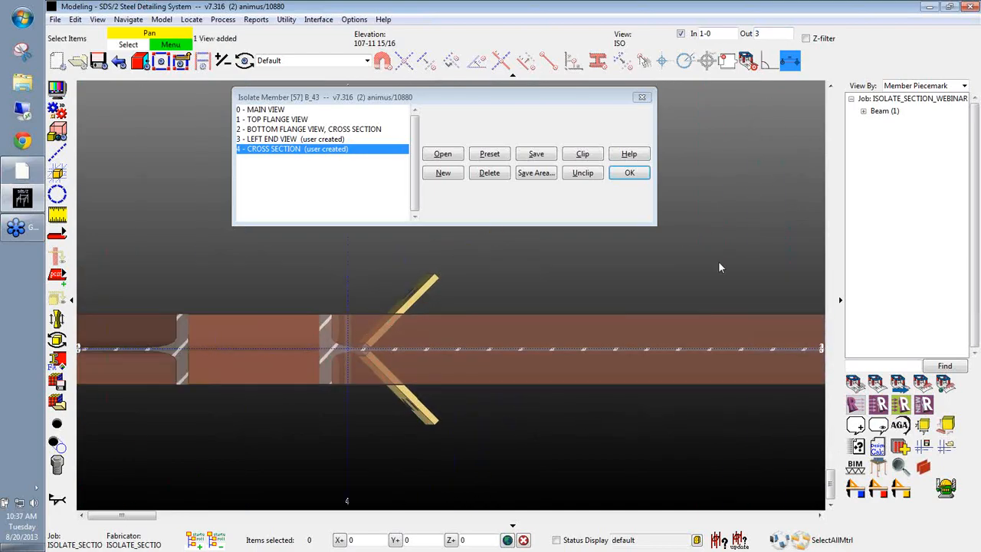
pyautogui.click(766, 33)
pyautogui.write('1')
# Remove the existing clip boundary from the diagonal cross section view.
pyautogui.moveTo(516, 269); pyautogui.dragTo(530, 241, button='middle')
pyautogui.scroll(1, 398, 300)
pyautogui.scroll(-7, 399, 284)
pyautogui.scroll(-11, 399, 438)
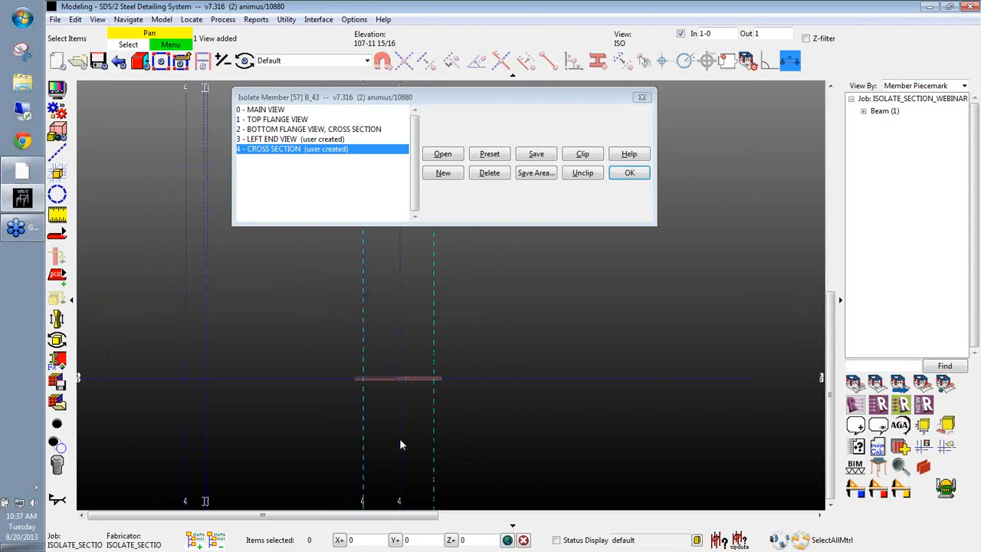
pyautogui.moveTo(397, 441); pyautogui.dragTo(397, 381, button='middle')
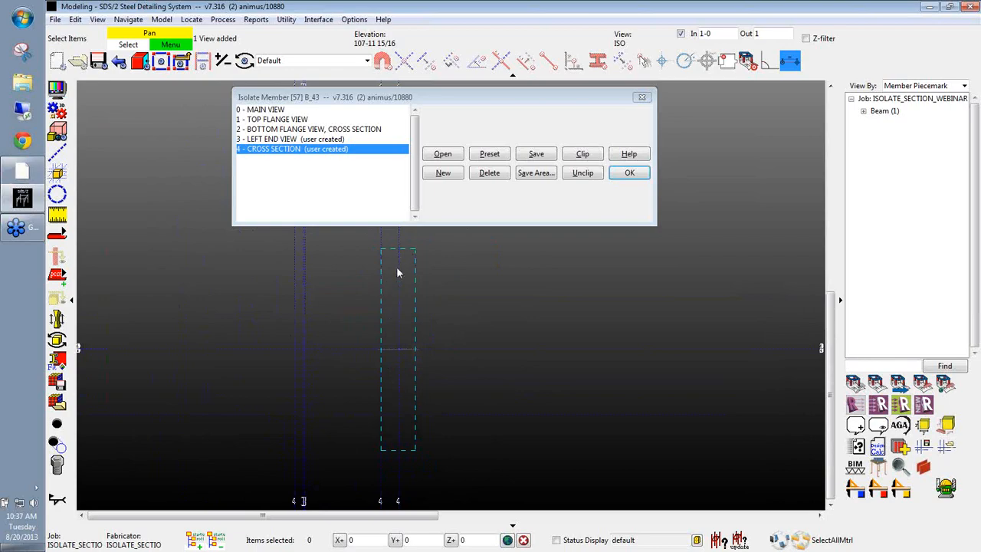
pyautogui.scroll(12, 394, 377)
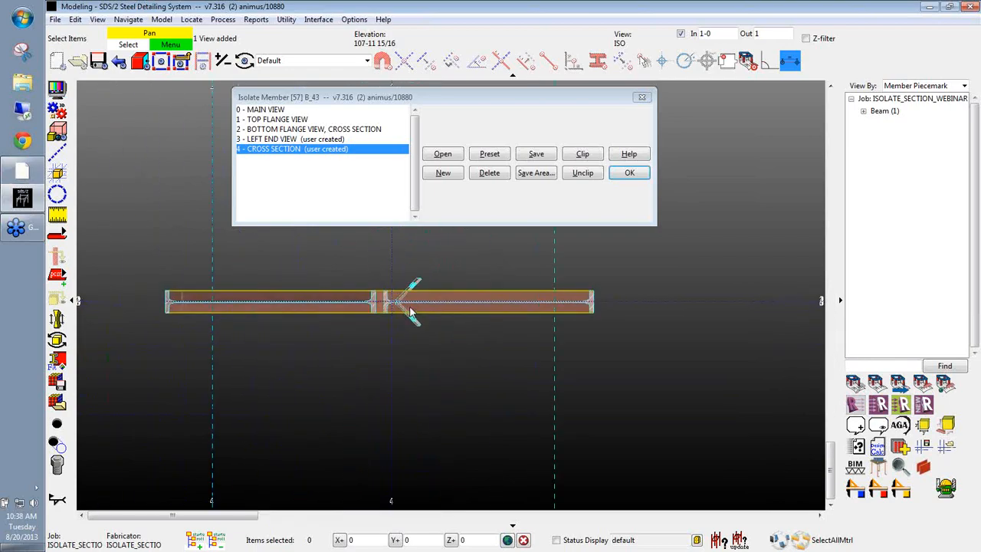
pyautogui.moveTo(409, 313); pyautogui.dragTo(464, 372, button='middle')
pyautogui.scroll(-3, 465, 377)
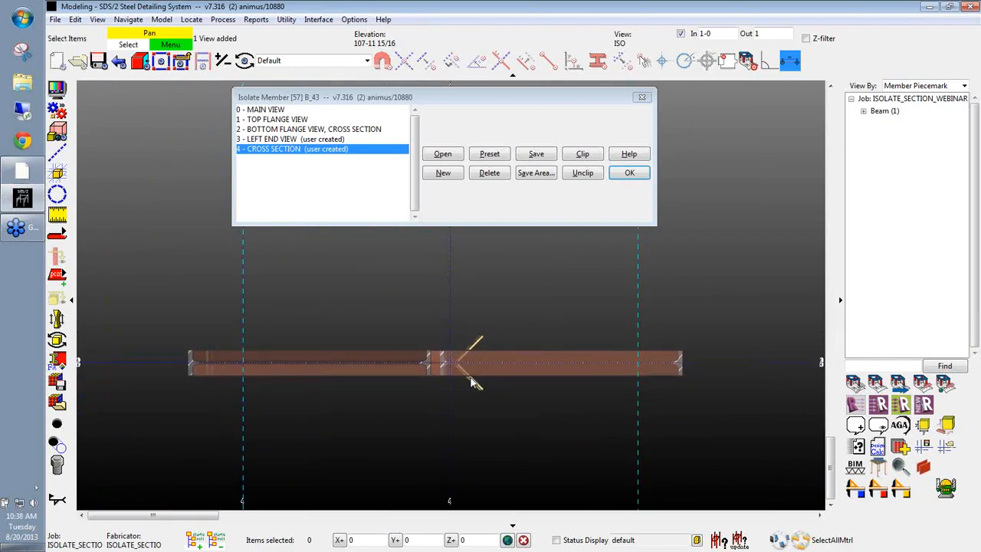
pyautogui.click(579, 175)
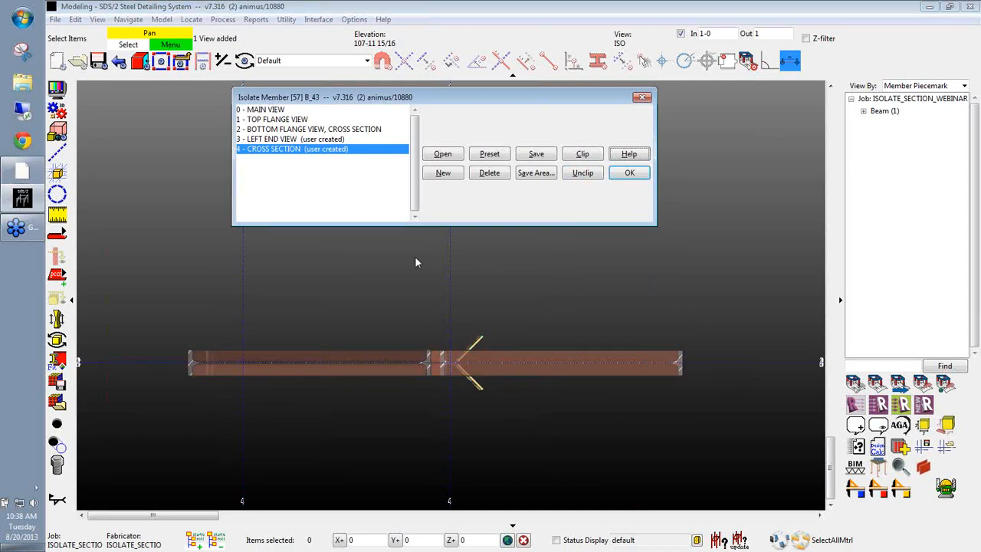
# Clip the cross section view to a box around the two angled clip plates, keeping the area inside the box.
pyautogui.click(580, 156)
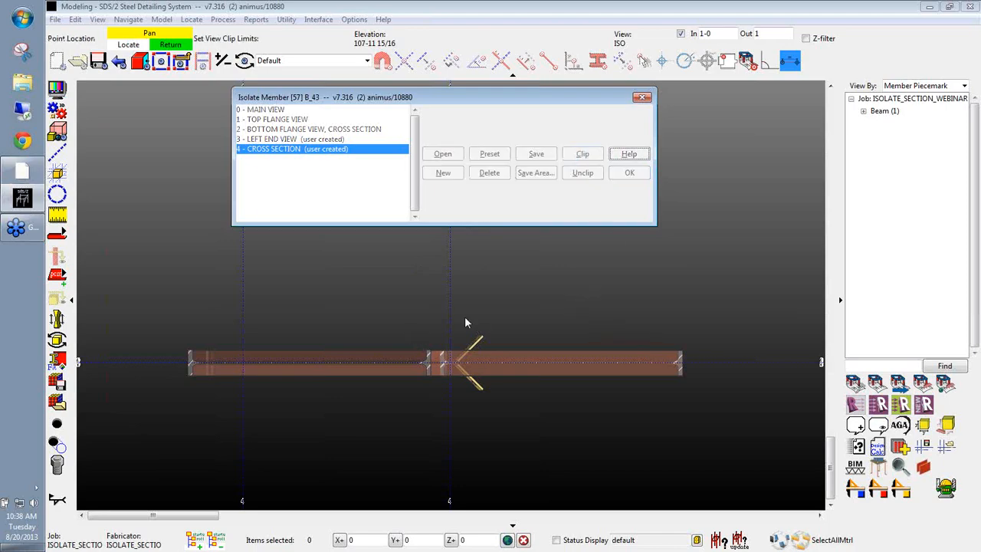
pyautogui.click(416, 313)
pyautogui.click(515, 411)
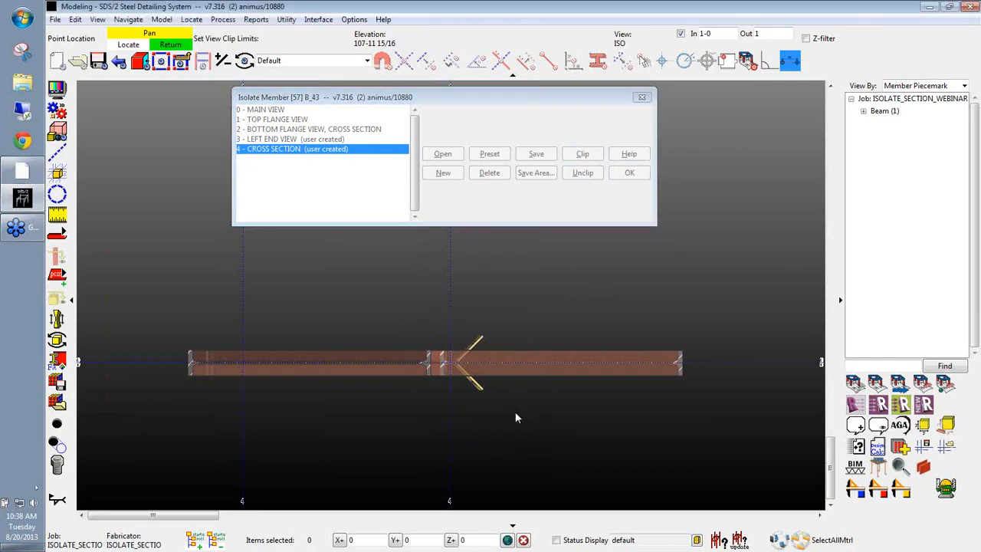
pyautogui.moveTo(523, 281); pyautogui.dragTo(524, 263)
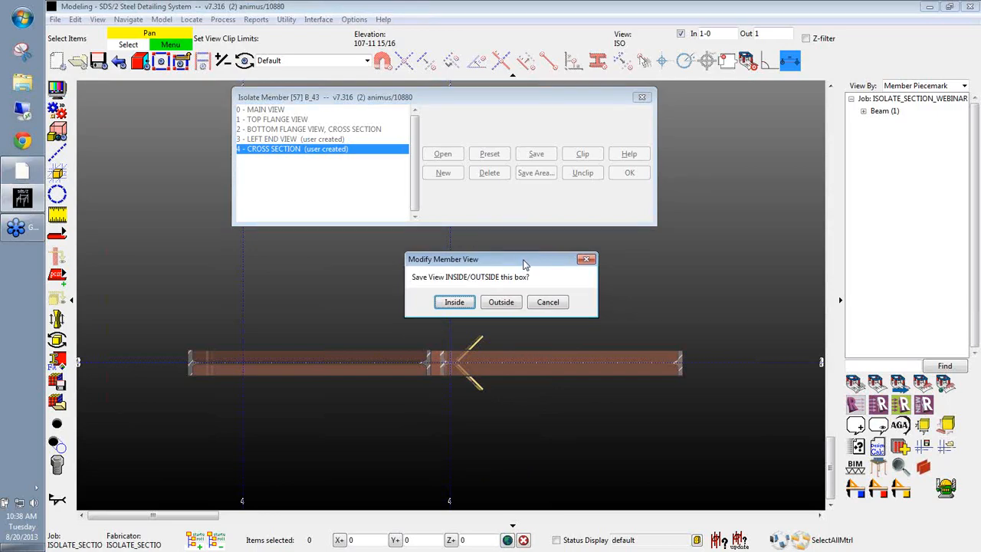
pyautogui.click(454, 305)
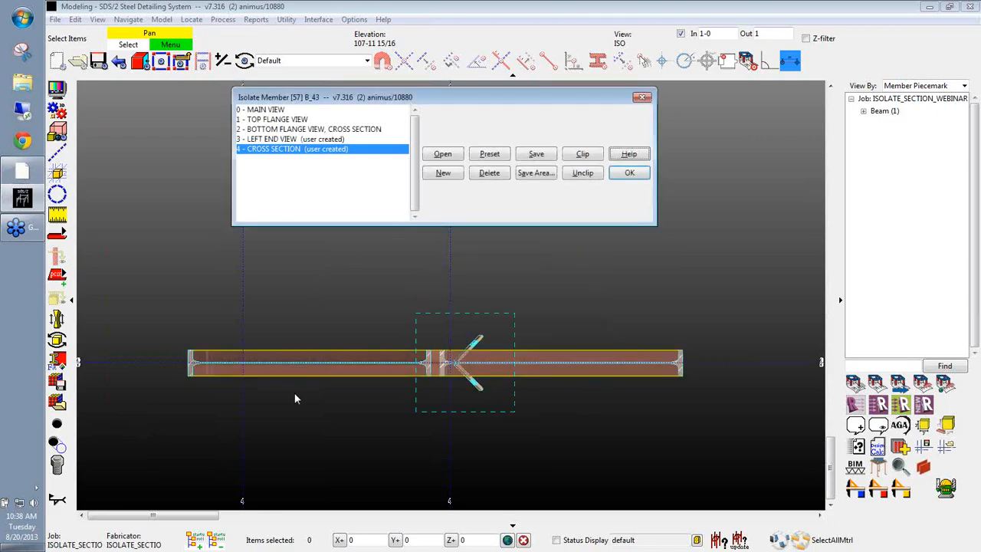
pyautogui.scroll(1, 476, 419)
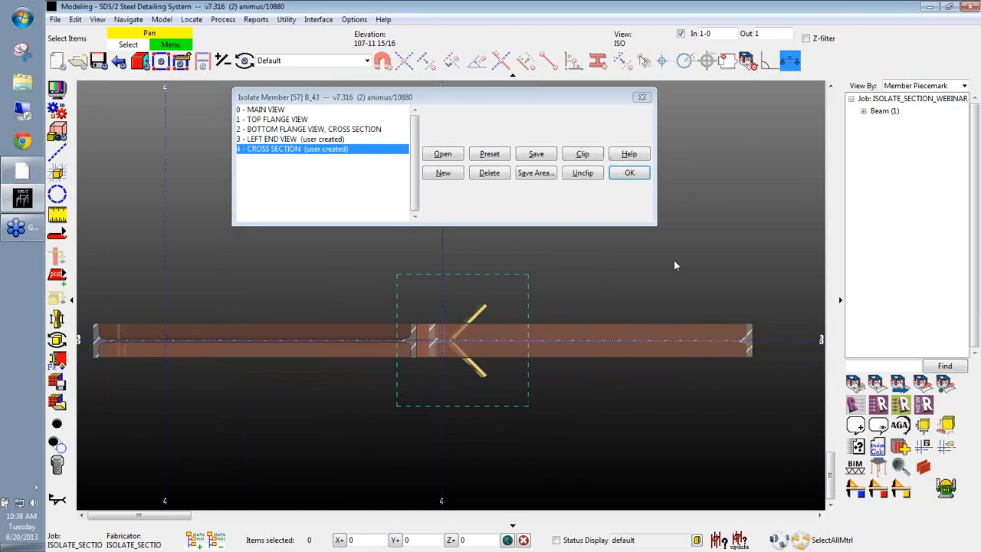
# Open the TOP FLANGE VIEW and examine the beam's clip plates along its length.
pyautogui.doubleClick(281, 120)
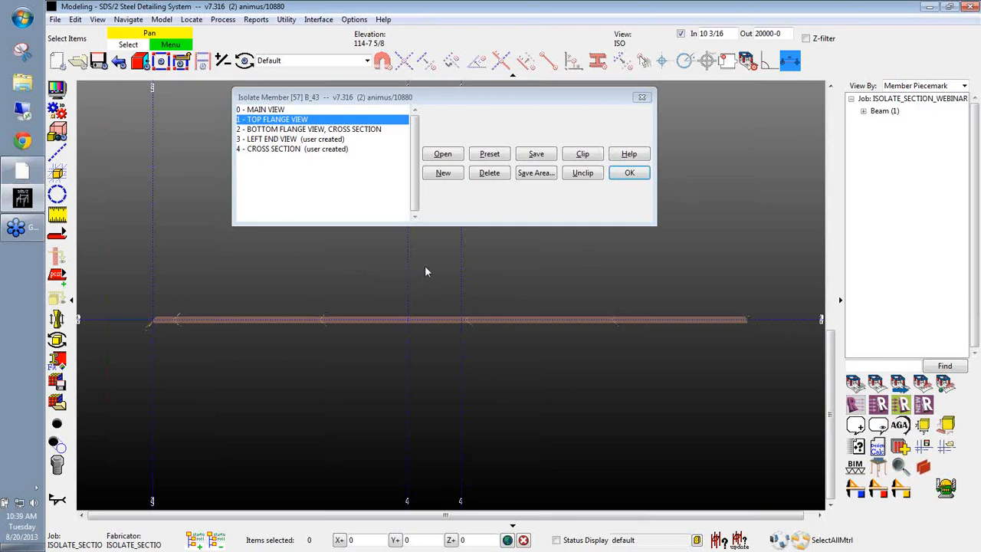
pyautogui.click(288, 110)
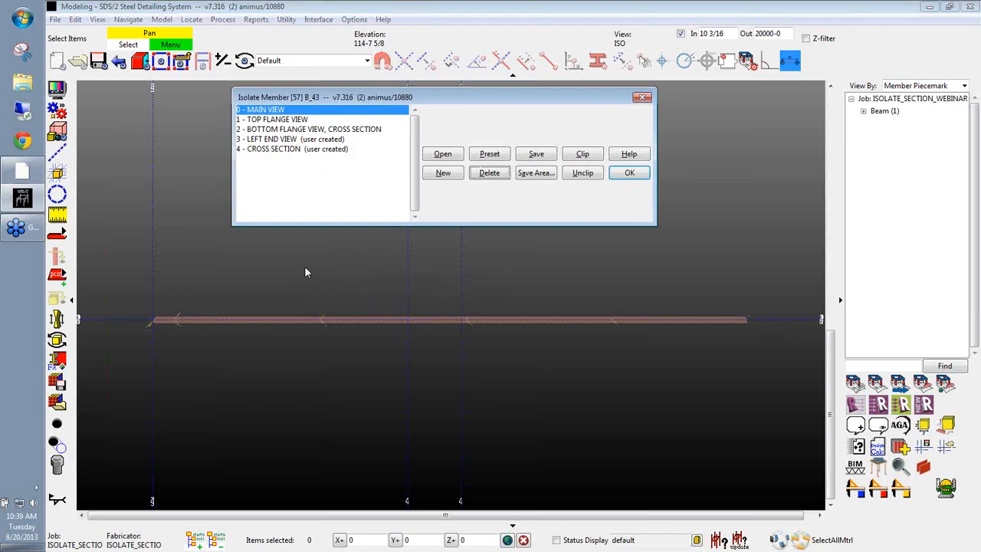
pyautogui.click(524, 293)
pyautogui.moveTo(480, 270); pyautogui.dragTo(481, 267, button='middle')
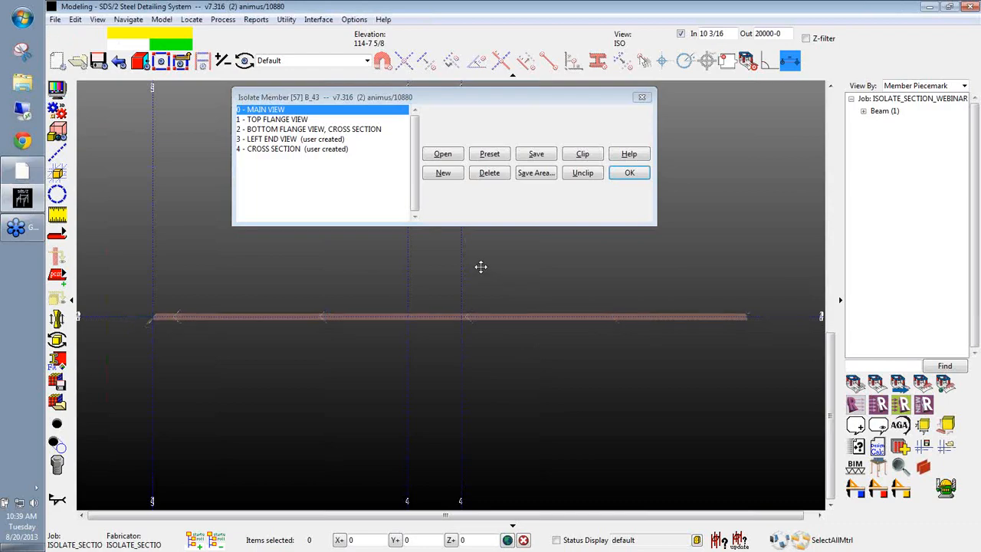
pyautogui.scroll(2, 481, 269)
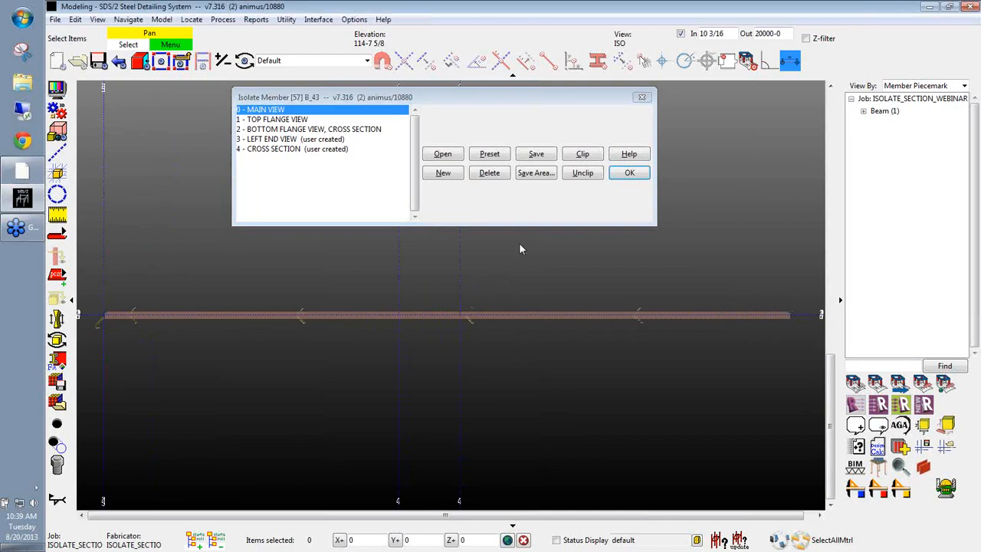
# Return to the MAIN VIEW and add a vertical cross section view just to the right of the second clip plate.
pyautogui.doubleClick(310, 112)
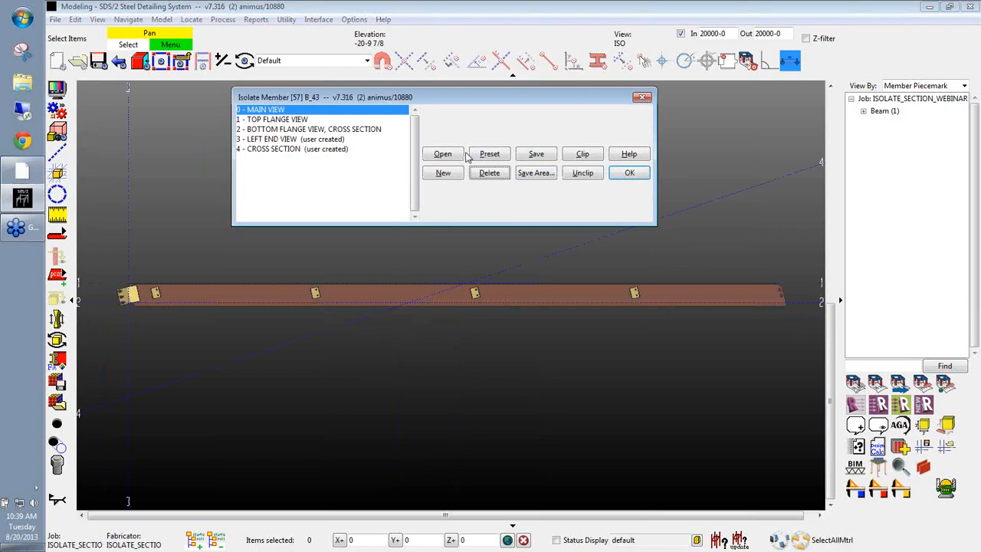
pyautogui.scroll(3, 494, 328)
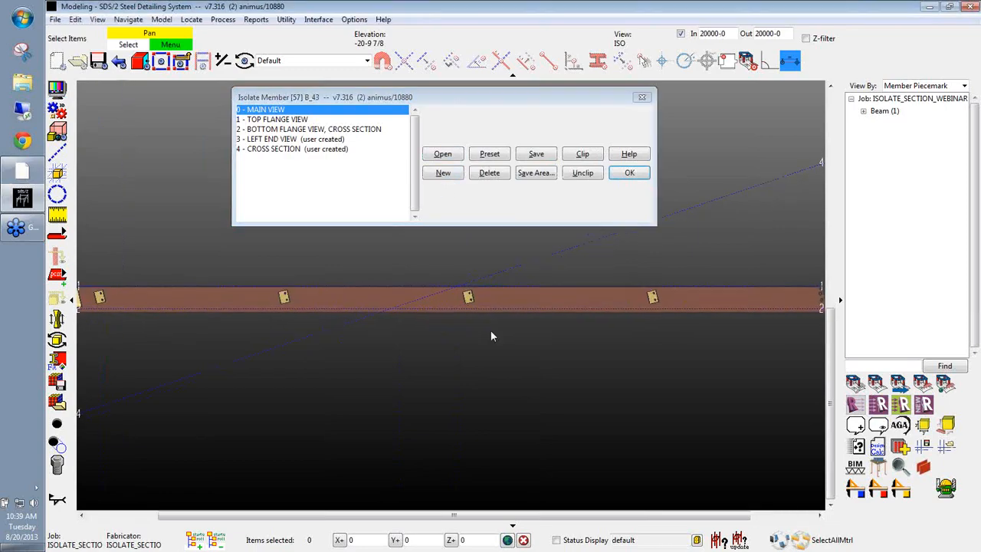
pyautogui.scroll(3, 435, 359)
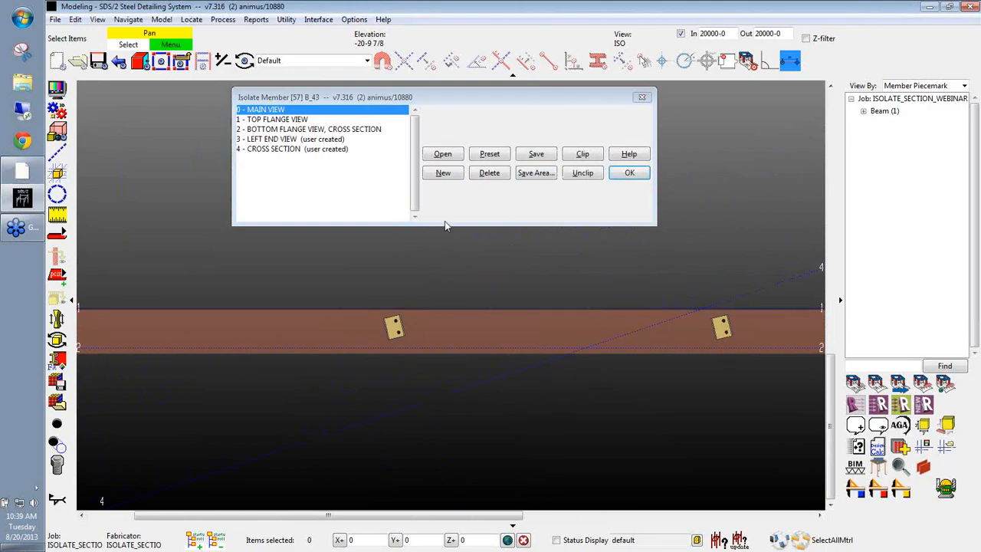
pyautogui.click(445, 173)
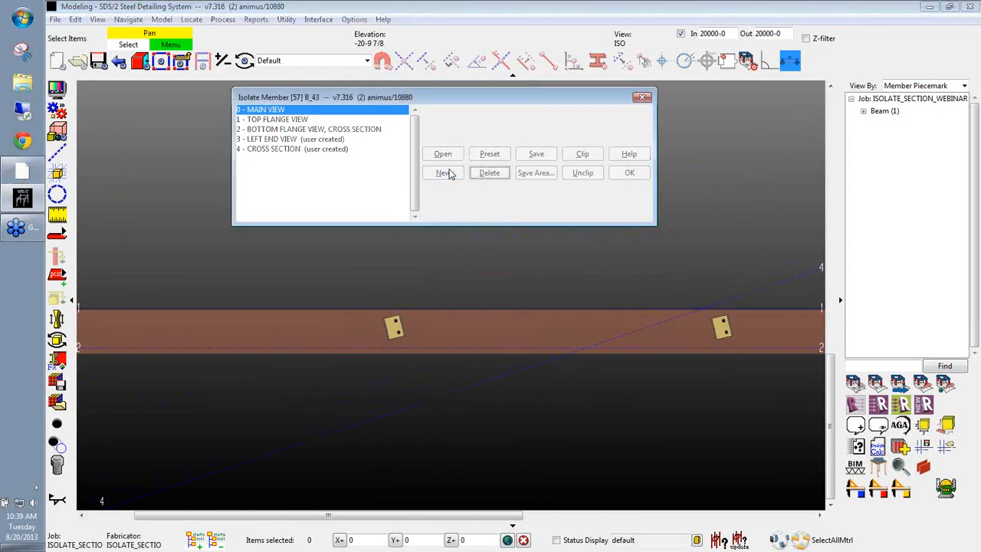
pyautogui.click(414, 404)
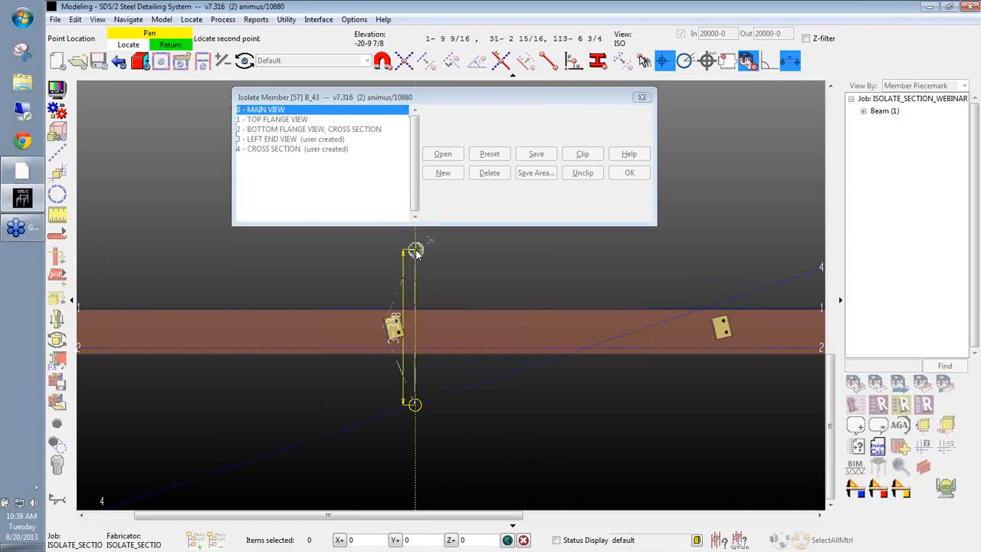
pyautogui.click(415, 251)
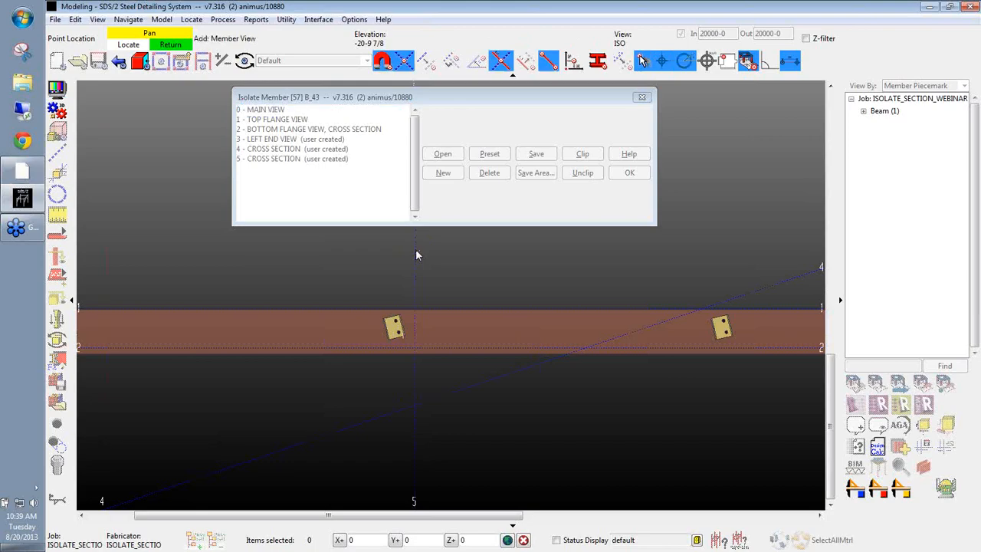
pyautogui.rightClick(513, 260)
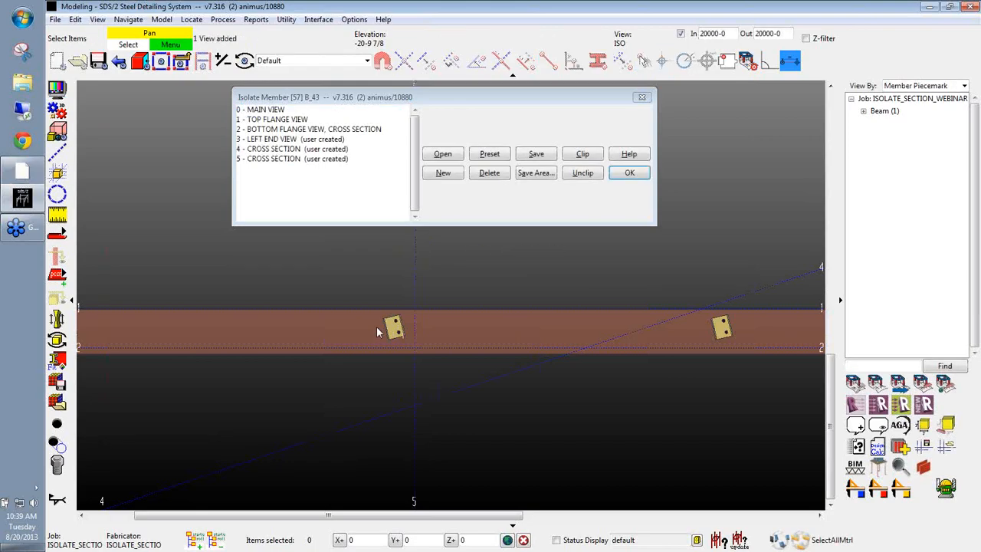
# Open the newly added second cross section view and try a depth of 1-0 in and 3 out without saving it.
pyautogui.doubleClick(295, 159)
pyautogui.click(583, 173)
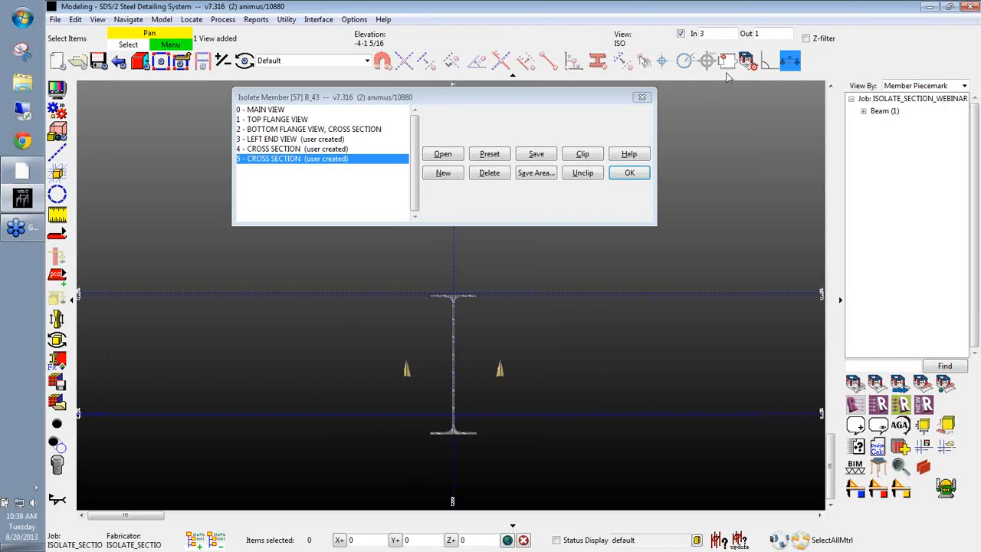
pyautogui.doubleClick(714, 34)
pyautogui.write('1-0')
pyautogui.press('Tab')
pyautogui.write('3')
pyautogui.press('Return')
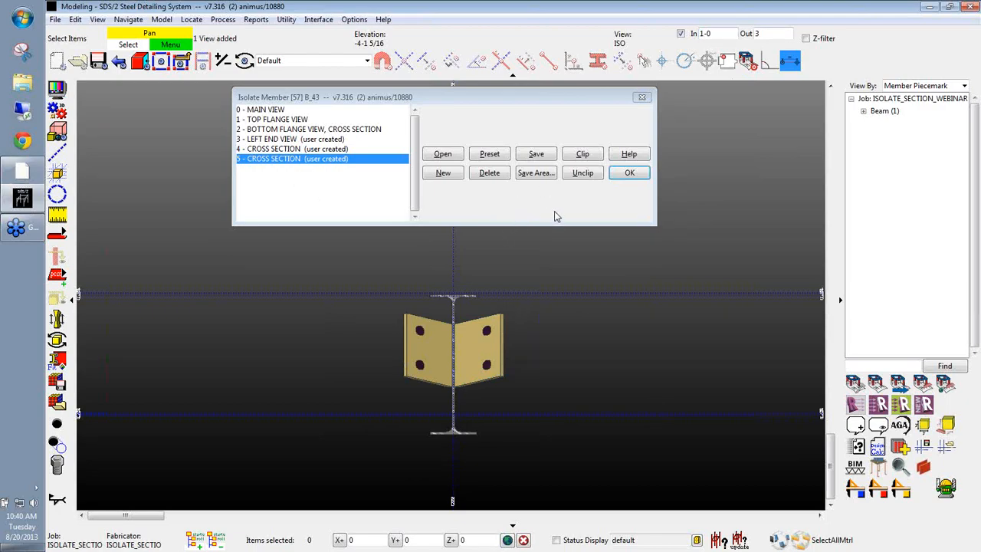
pyautogui.moveTo(578, 400); pyautogui.dragTo(582, 393, button='middle')
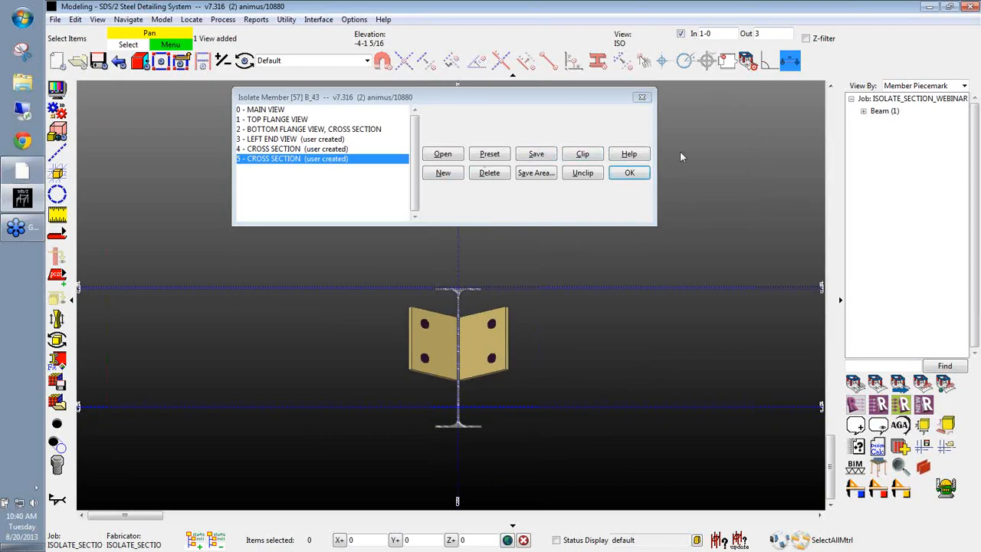
# Switch to the MAIN VIEW and back to the second cross section to check whether its depth was retained.
pyautogui.click(284, 111)
pyautogui.click(287, 158)
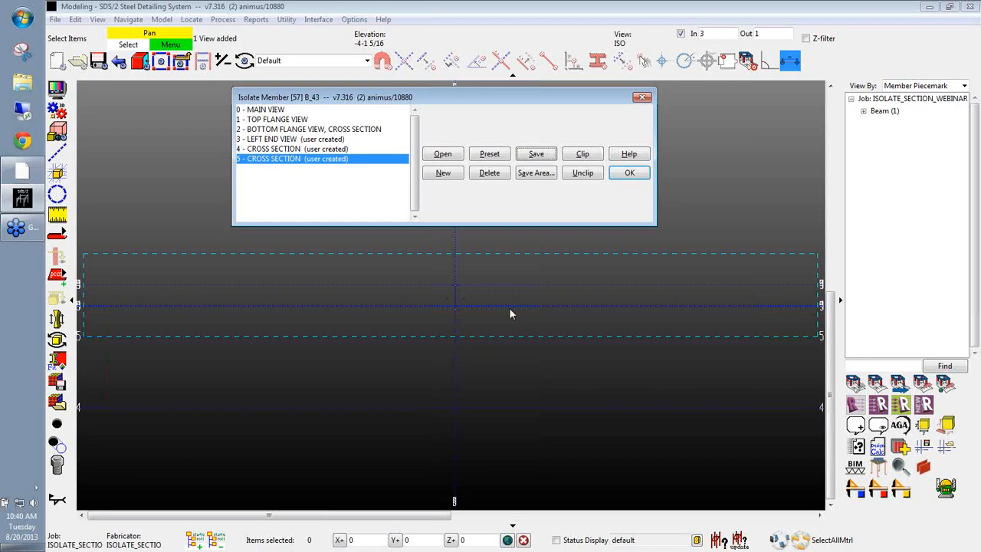
pyautogui.moveTo(509, 308); pyautogui.dragTo(540, 345, button='middle')
pyautogui.scroll(3, 541, 345)
pyautogui.moveTo(463, 319); pyautogui.dragTo(484, 356, button='middle')
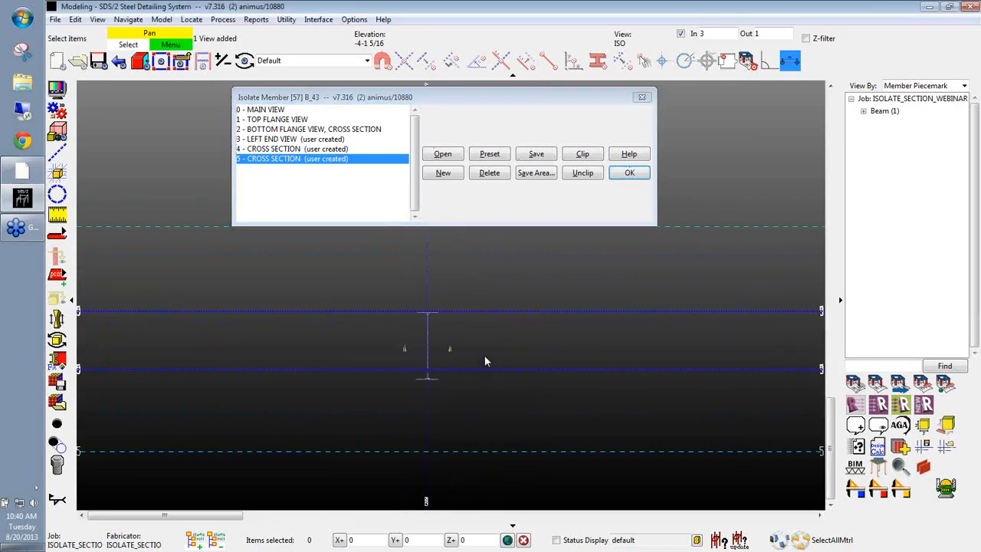
pyautogui.scroll(3, 484, 357)
# Set the second cross section's depth to 1-0 in and 3 out and save it over the existing member view.
pyautogui.click(616, 180)
pyautogui.click(713, 31)
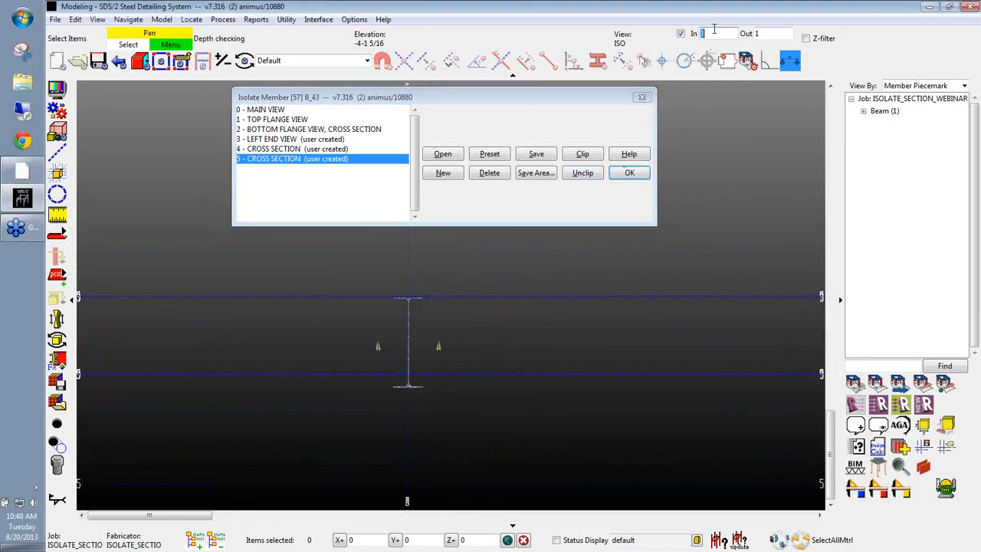
pyautogui.write('1-')
pyautogui.write('3')
pyautogui.press('Return')
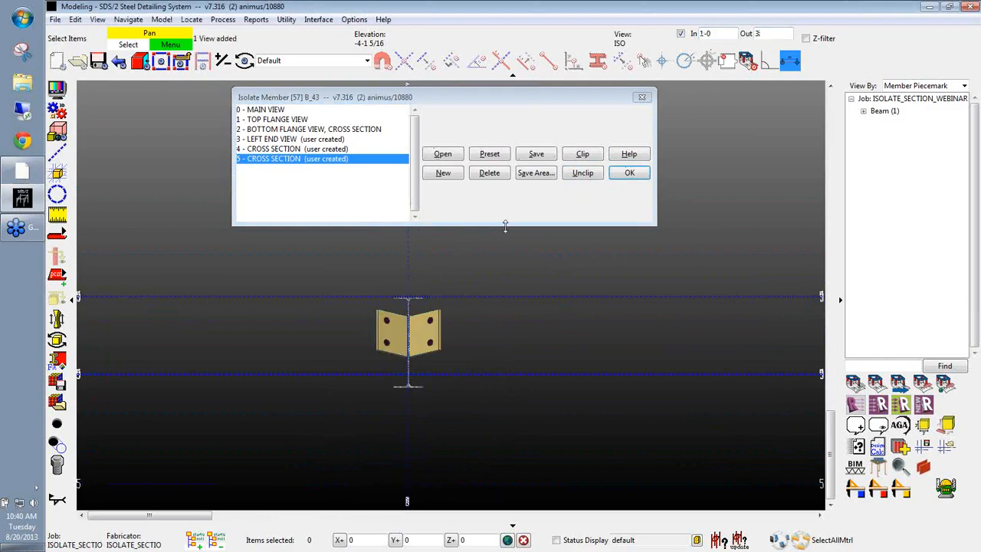
pyautogui.click(542, 156)
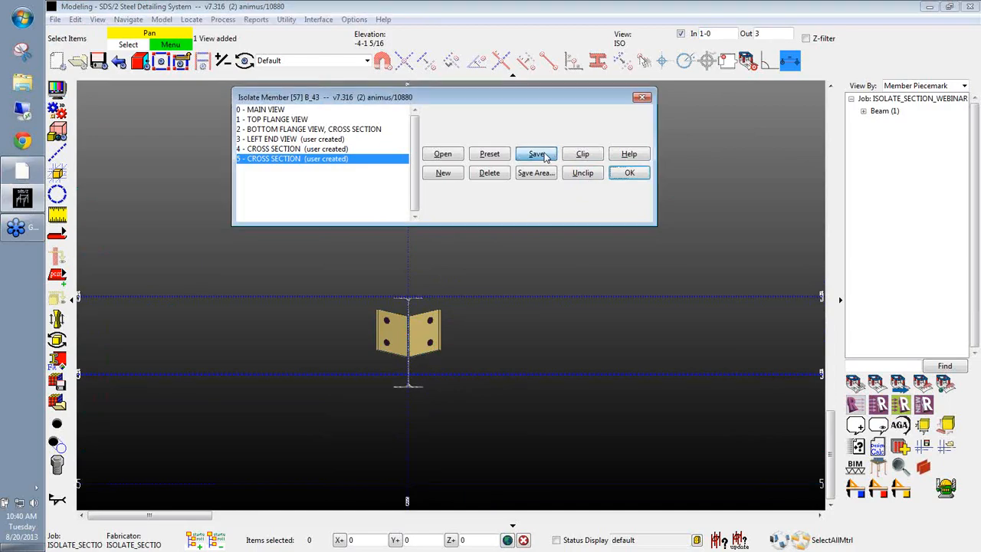
pyautogui.moveTo(516, 280); pyautogui.dragTo(596, 272)
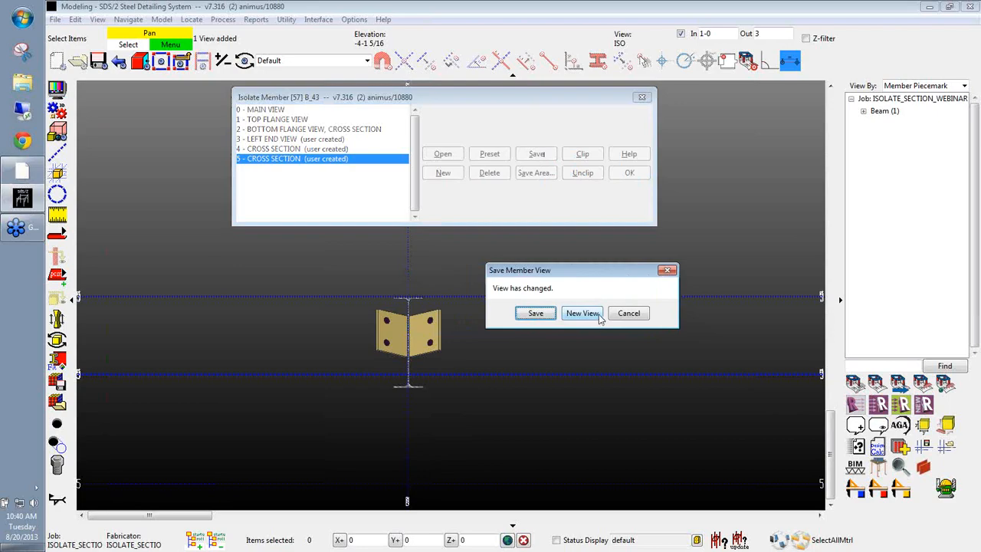
pyautogui.click(536, 314)
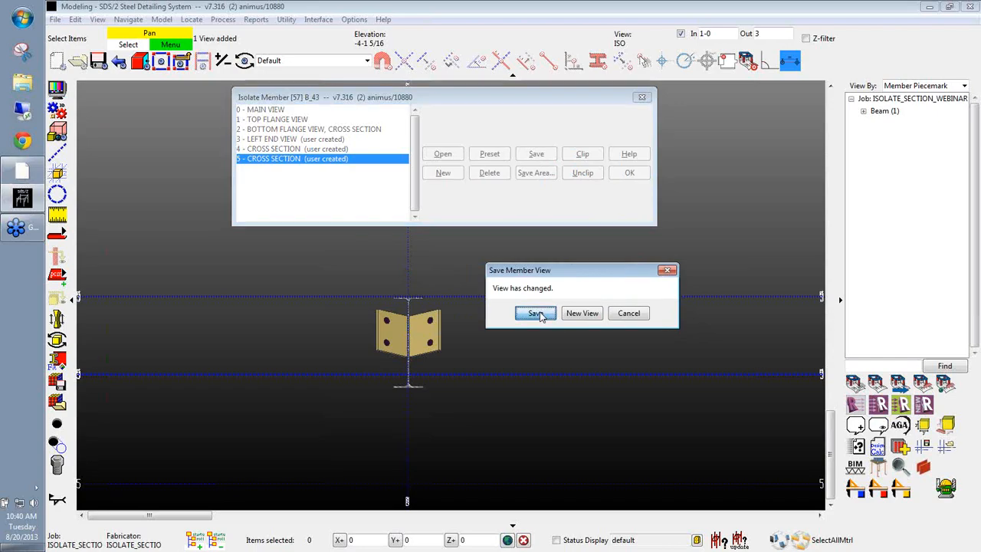
# Open the MAIN VIEW and reopen the second cross section to check its saved depth.
pyautogui.doubleClick(298, 111)
pyautogui.doubleClick(319, 164)
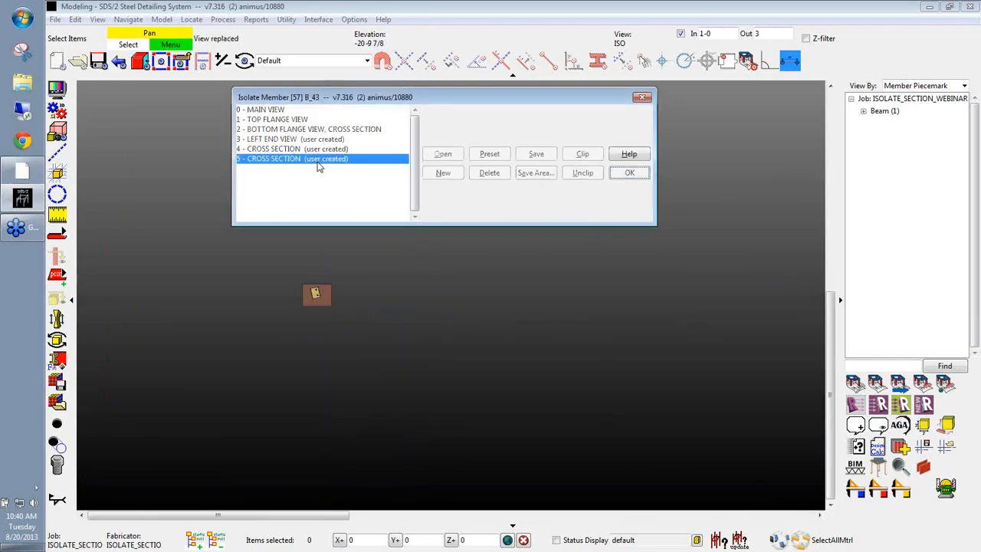
pyautogui.scroll(5, 444, 310)
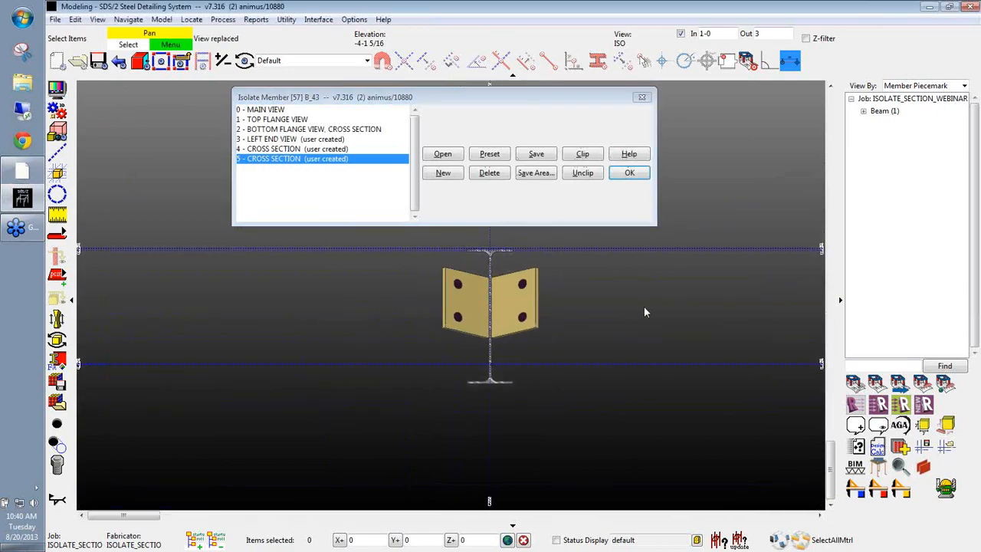
# Save a boxed area around the beam's cross section as placement-only erection view A-A with a detail scale of 1.
pyautogui.click(516, 200)
pyautogui.moveTo(526, 98); pyautogui.dragTo(543, 68)
pyautogui.click(552, 144)
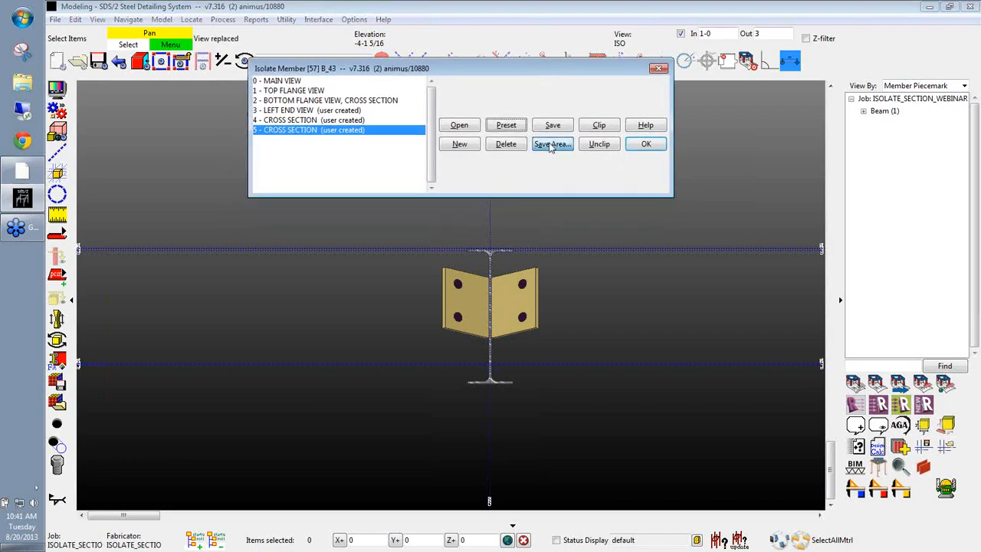
pyautogui.moveTo(389, 218); pyautogui.dragTo(624, 429)
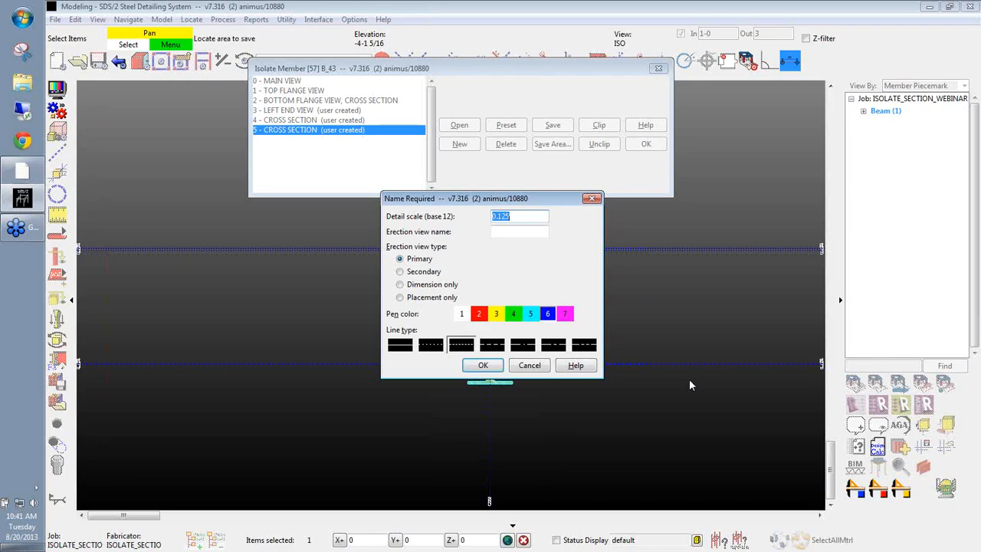
pyautogui.write('1')
pyautogui.press('Tab')
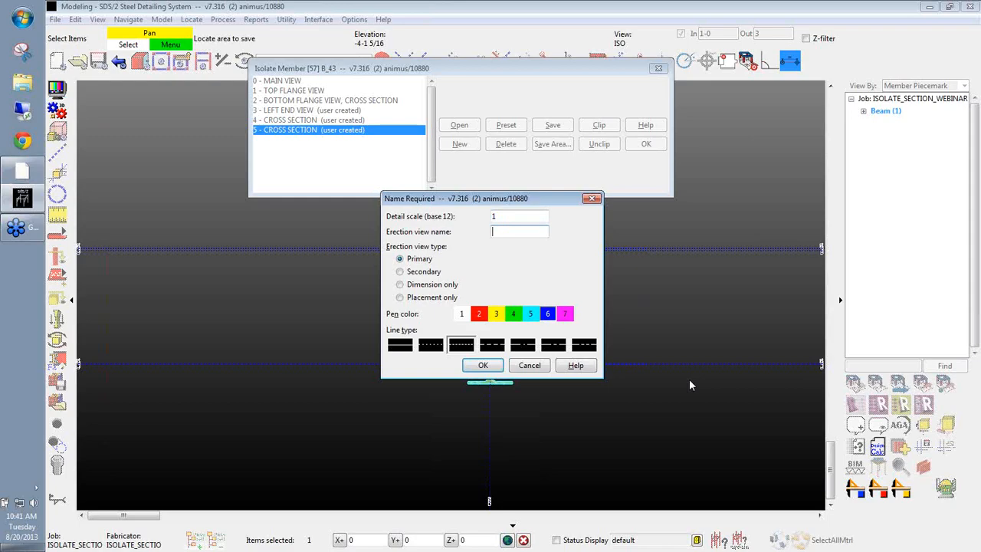
pyautogui.write('A')
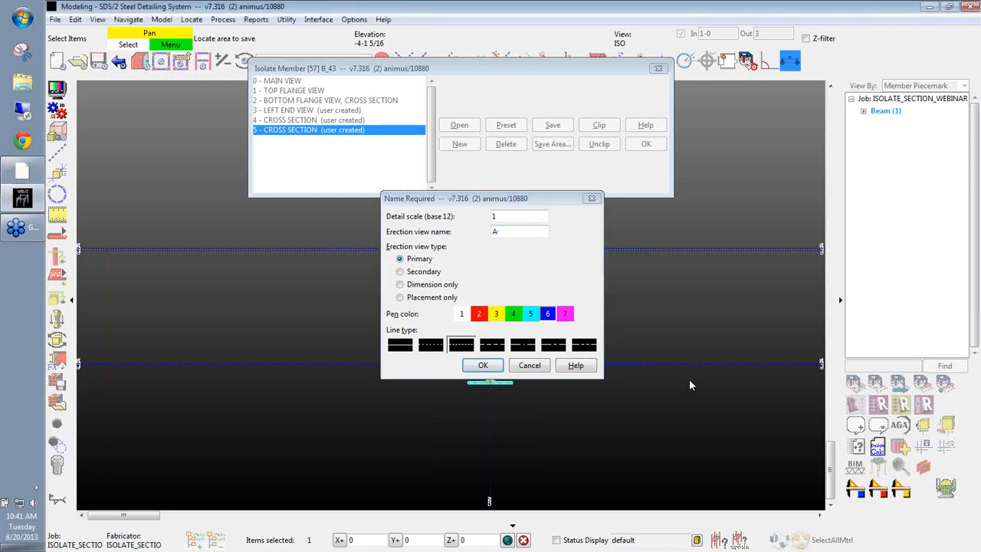
pyautogui.click(525, 233)
pyautogui.write('-A')
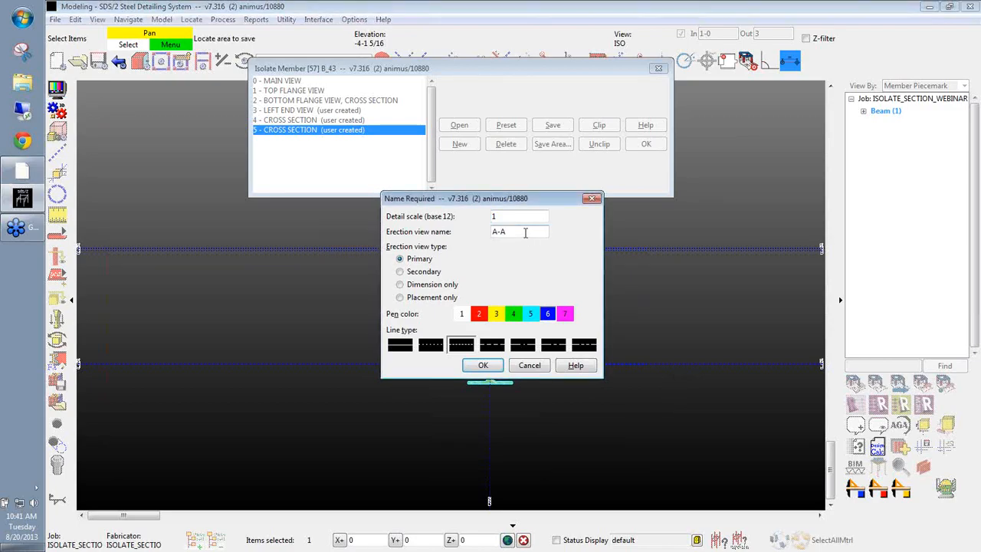
pyautogui.press('Tab')
pyautogui.click(426, 297)
pyautogui.click(483, 364)
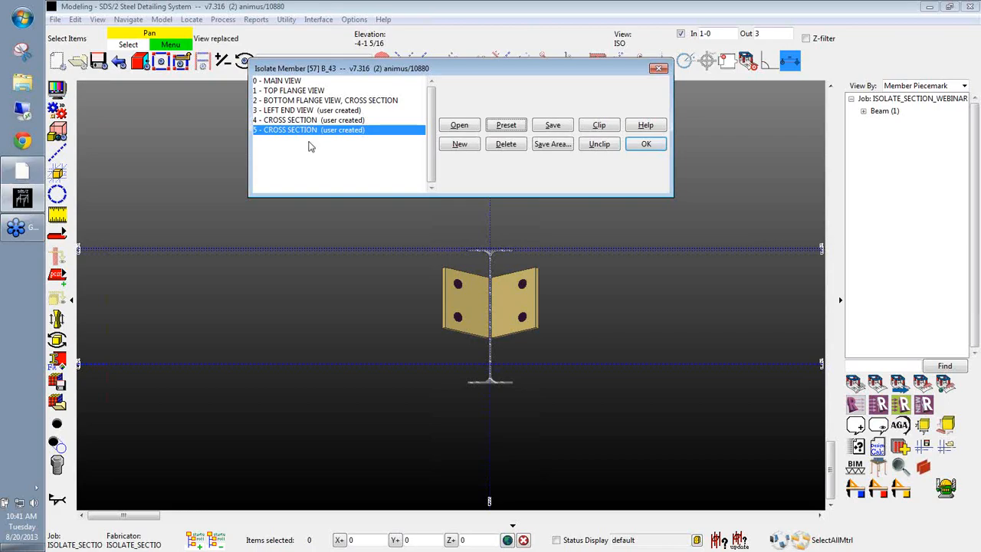
# Leave the isolated beam to examine erection view A-A, and return to the ISO view.
pyautogui.click(644, 145)
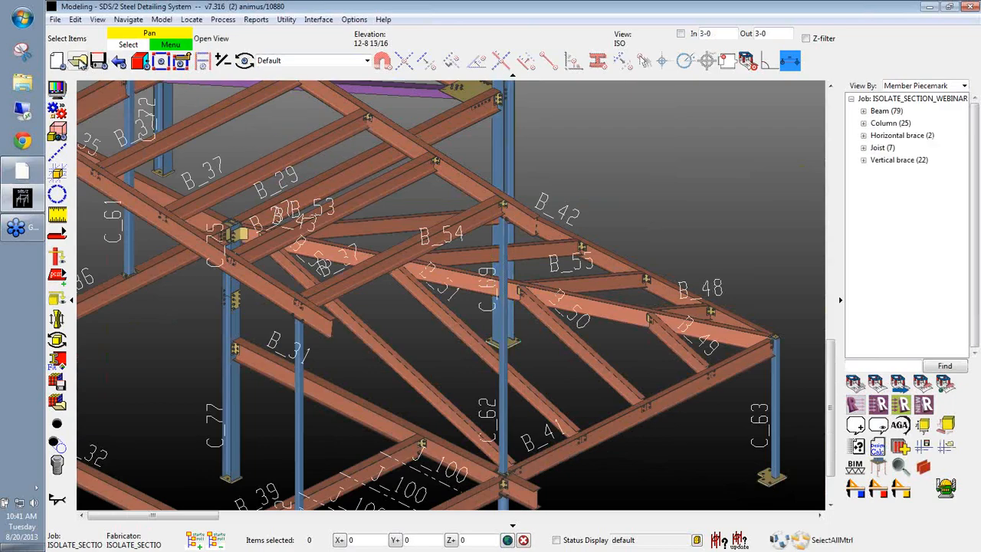
pyautogui.click(78, 61)
pyautogui.click(239, 150)
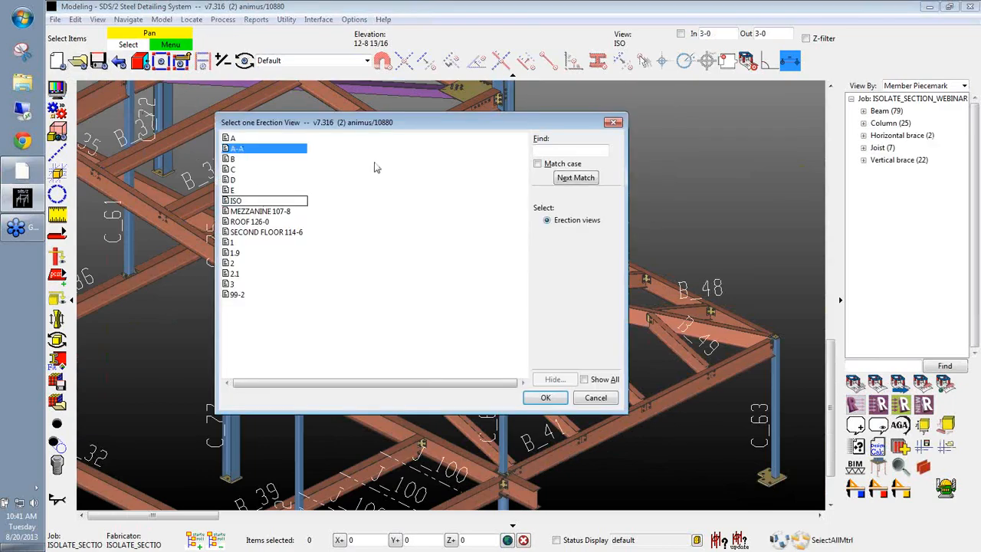
pyautogui.doubleClick(247, 150)
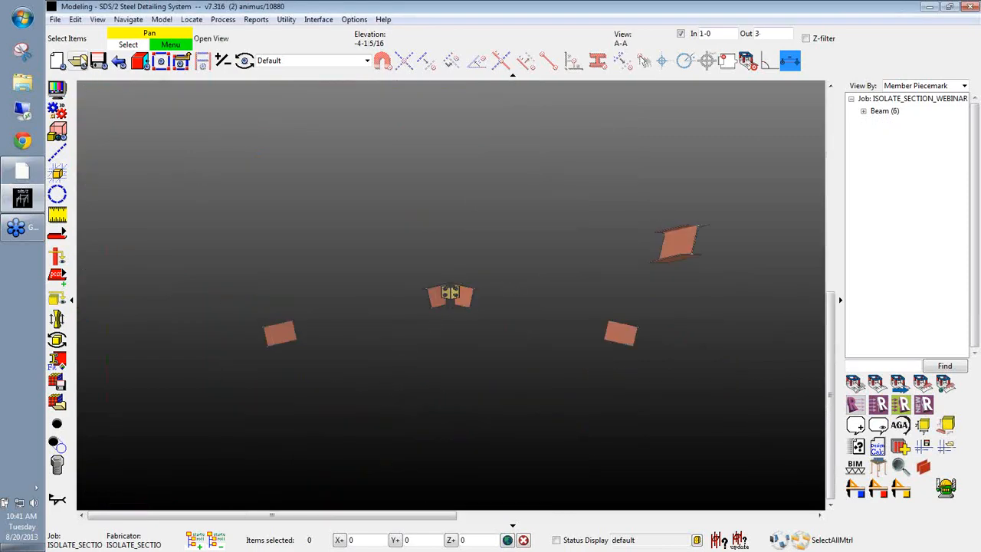
pyautogui.click(78, 61)
pyautogui.doubleClick(246, 200)
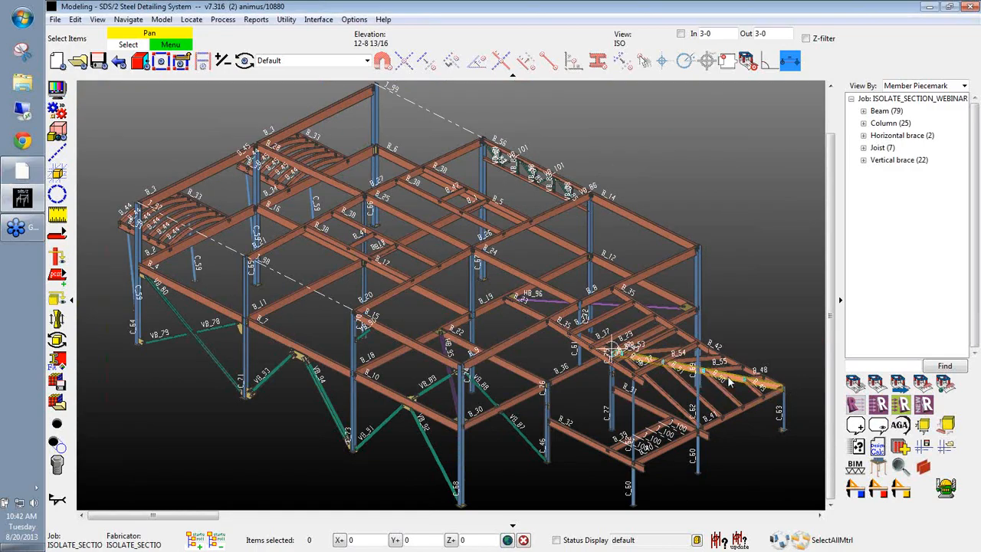
# Isolate sloped beam B_43 again to review its list of member views, and return to the full model.
pyautogui.click(783, 387)
pyautogui.press('i')
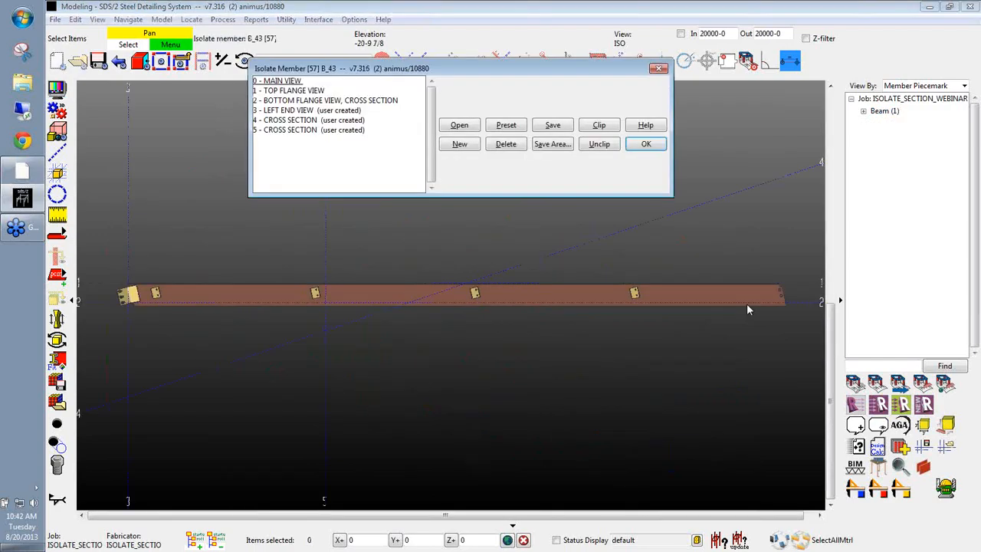
pyautogui.click(304, 83)
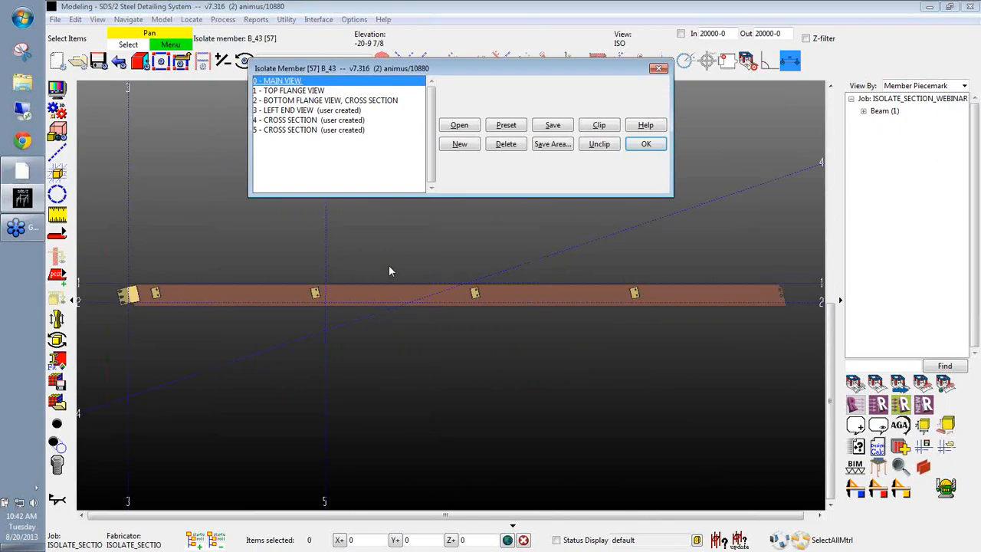
pyautogui.click(646, 144)
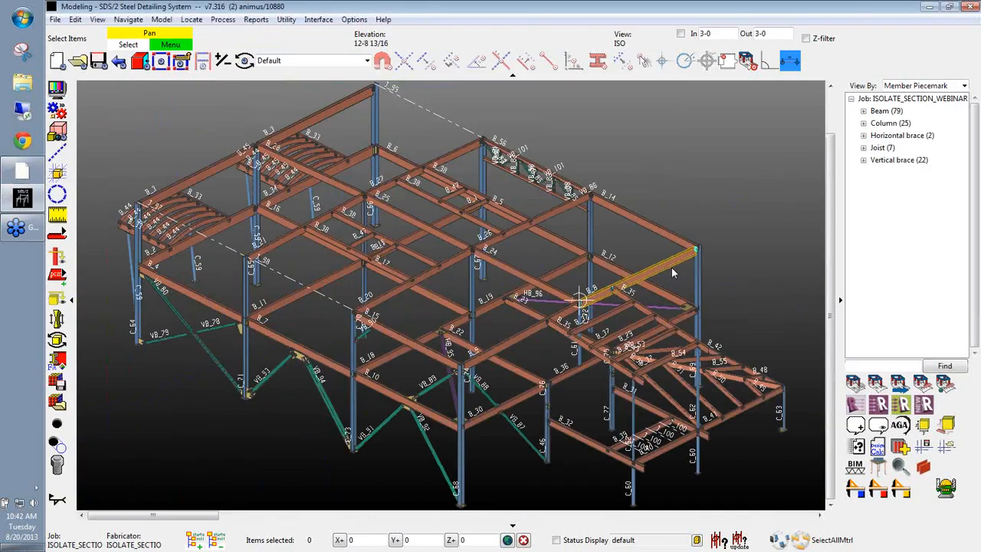
# Add a miscellaneous W12x14 rolled section about 17-8 long, running outward from the top of column C_63.
pyautogui.moveTo(672, 267); pyautogui.dragTo(469, 182, button='middle')
pyautogui.scroll(3, 661, 311)
pyautogui.moveTo(660, 313); pyautogui.dragTo(571, 290, button='middle')
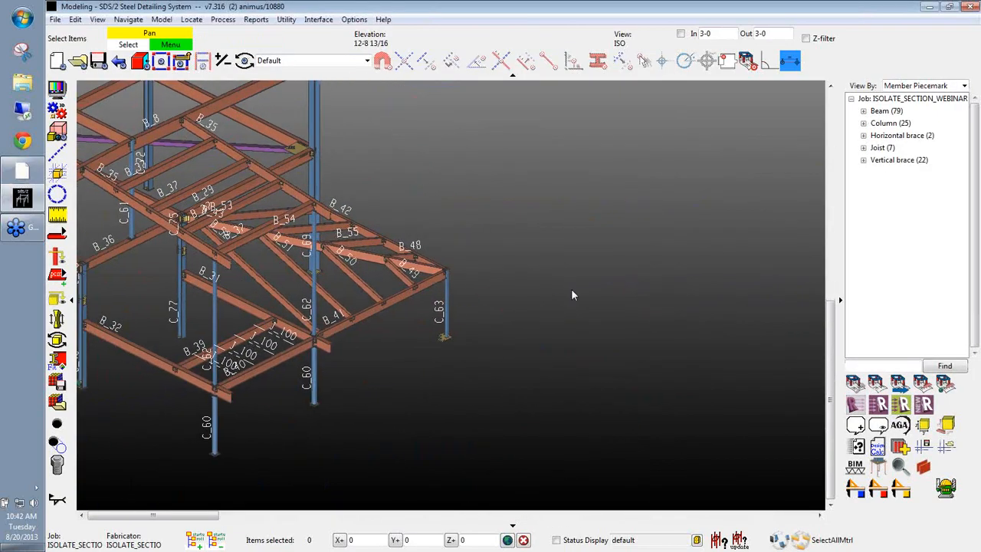
pyautogui.scroll(1, 571, 294)
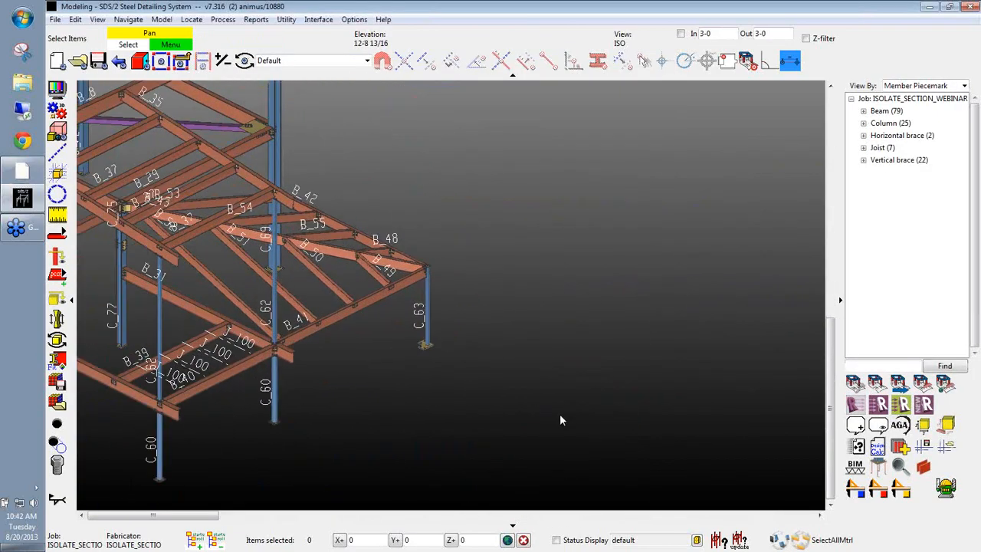
pyautogui.hotkey('alt', 'a')
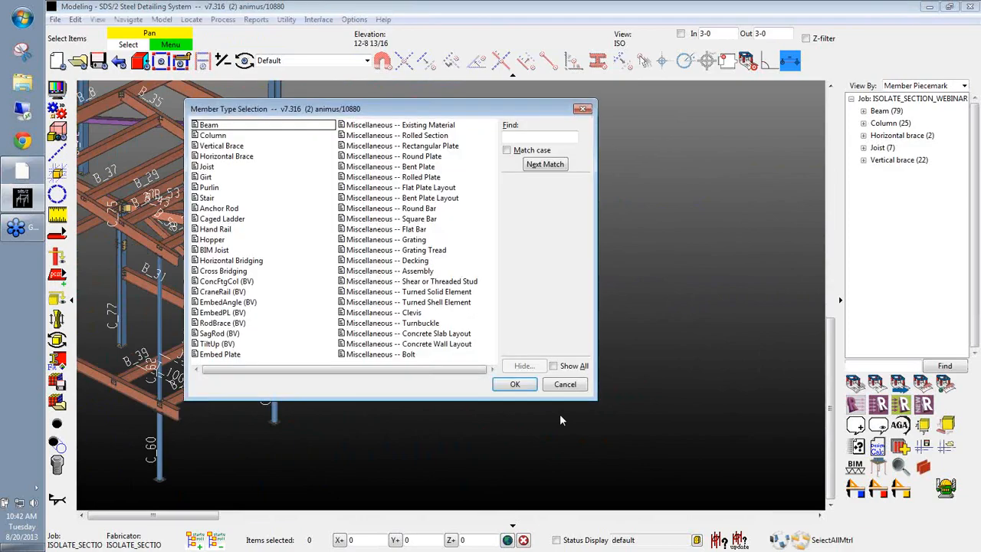
pyautogui.doubleClick(420, 136)
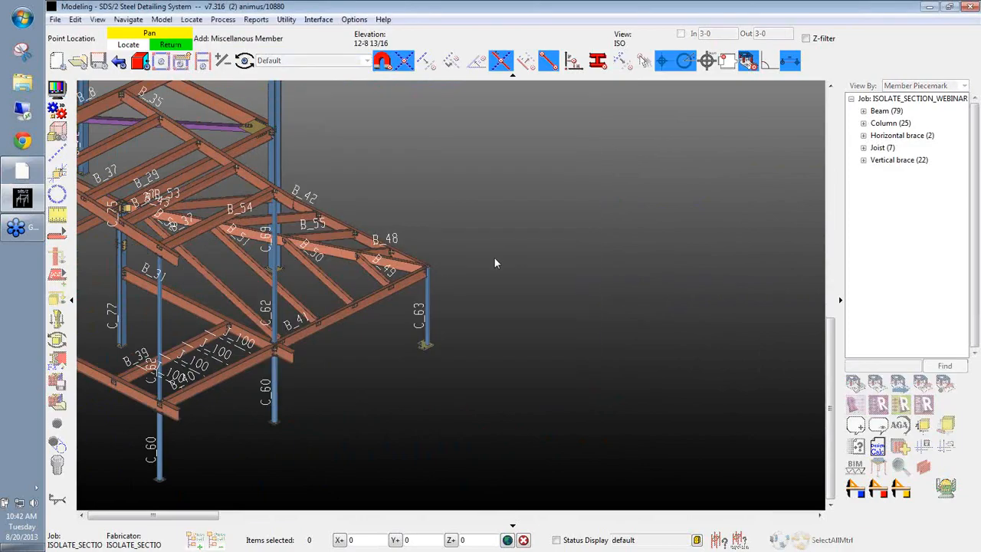
pyautogui.click(435, 265)
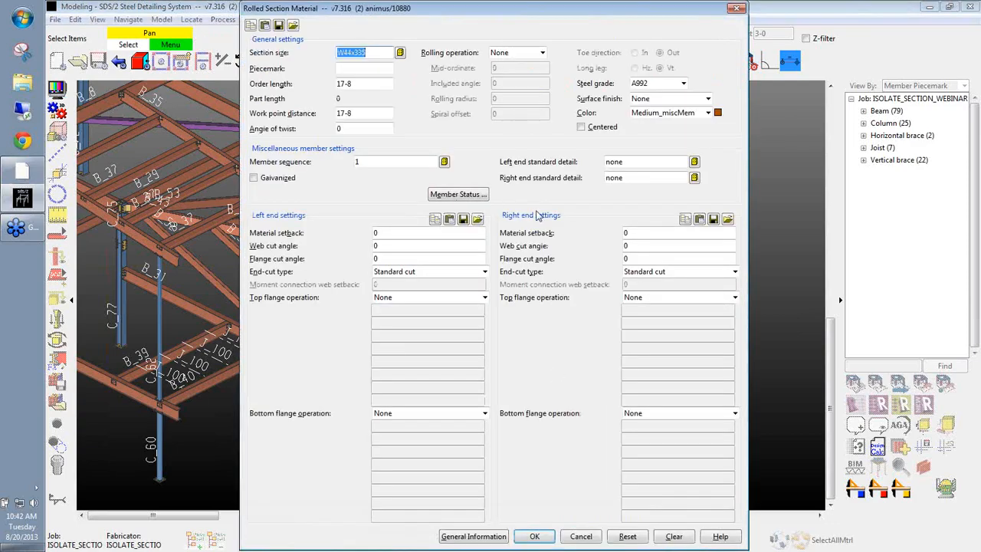
pyautogui.write('W12x14')
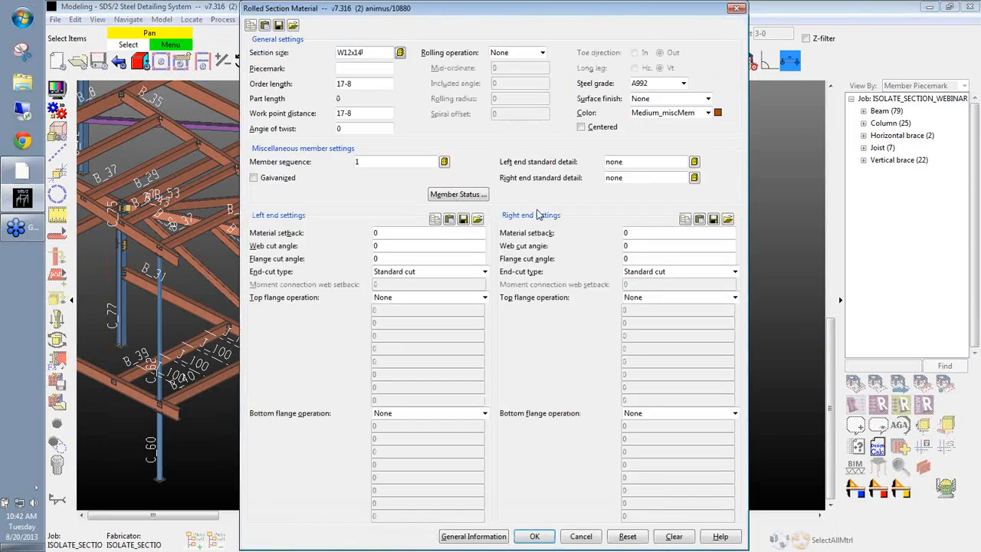
pyautogui.click(534, 536)
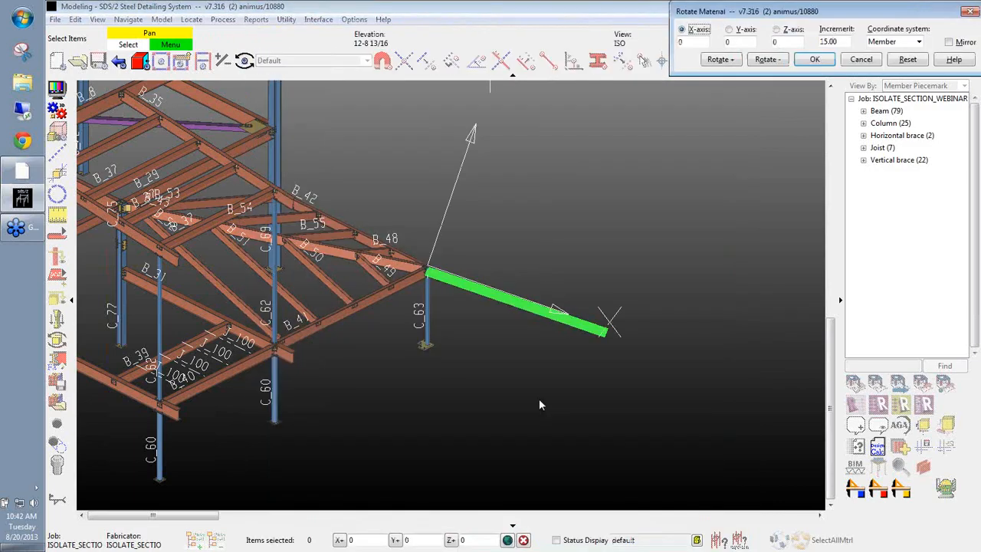
# Rotate the new rolled section 75 degrees about its X-axis and 30 degrees about its Y-axis.
pyautogui.click(720, 60)
pyautogui.click(720, 59)
pyautogui.click(720, 60)
pyautogui.click(720, 59)
pyautogui.click(720, 59)
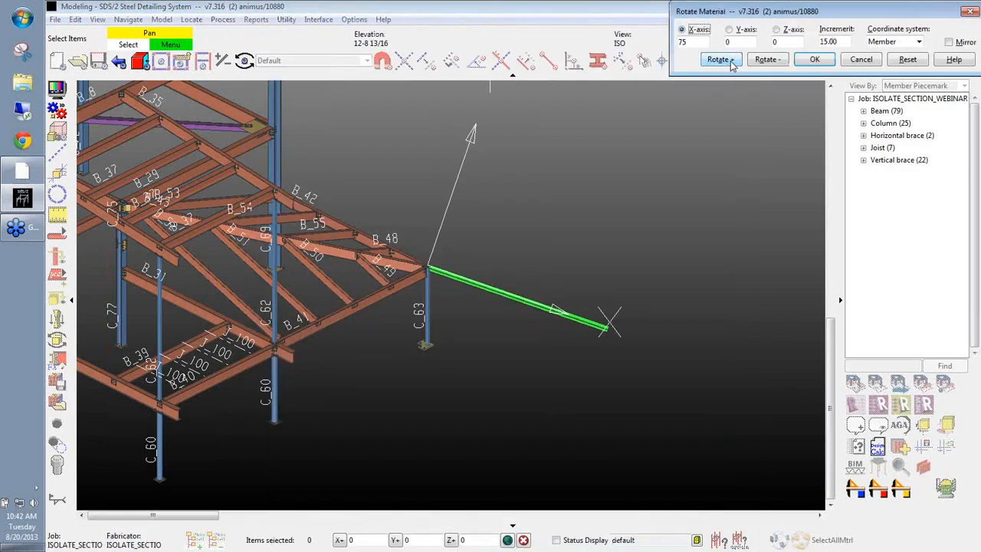
pyautogui.click(730, 29)
pyautogui.click(720, 60)
pyautogui.click(720, 60)
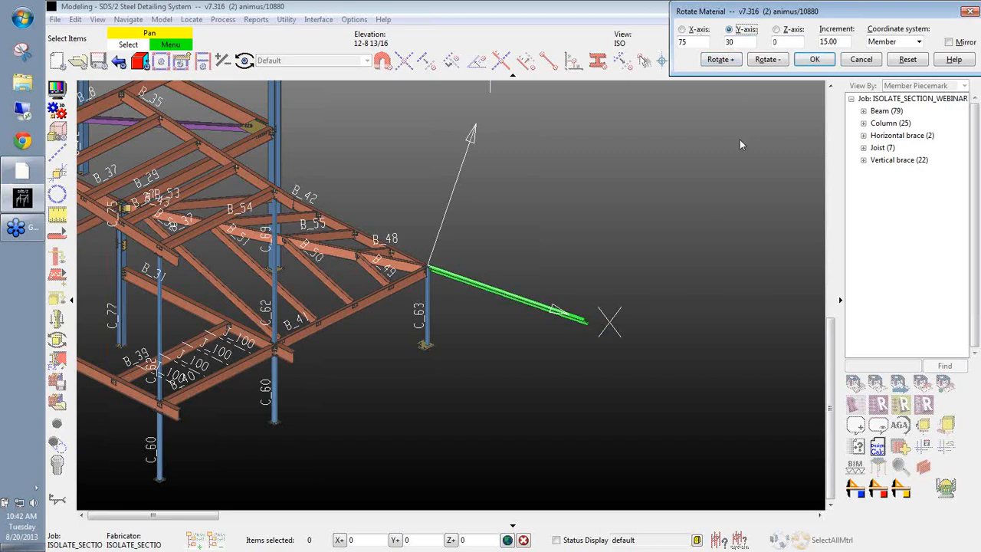
pyautogui.click(814, 60)
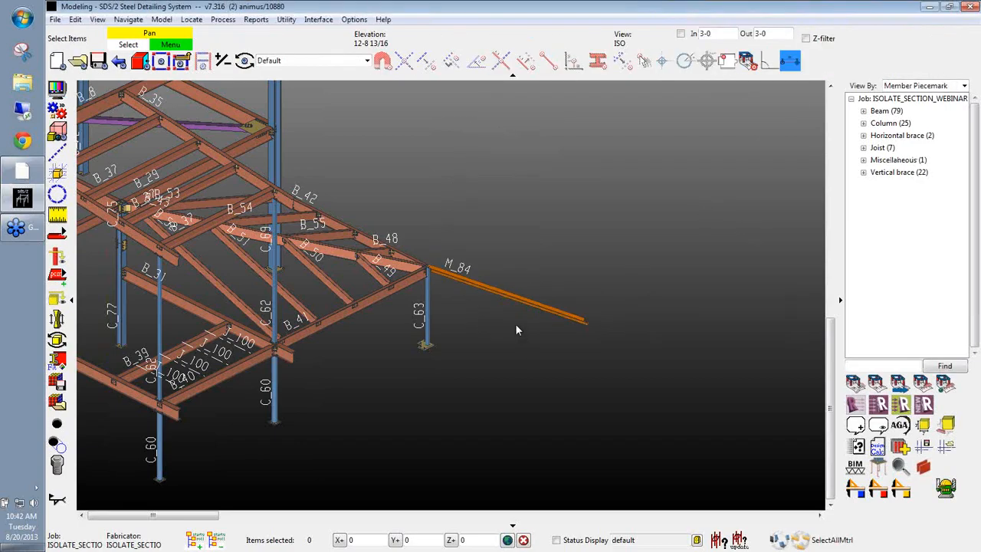
# Isolate the skewed miscellaneous member M_84 and select its main view in the member view list.
pyautogui.scroll(3, 514, 314)
pyautogui.scroll(2, 480, 338)
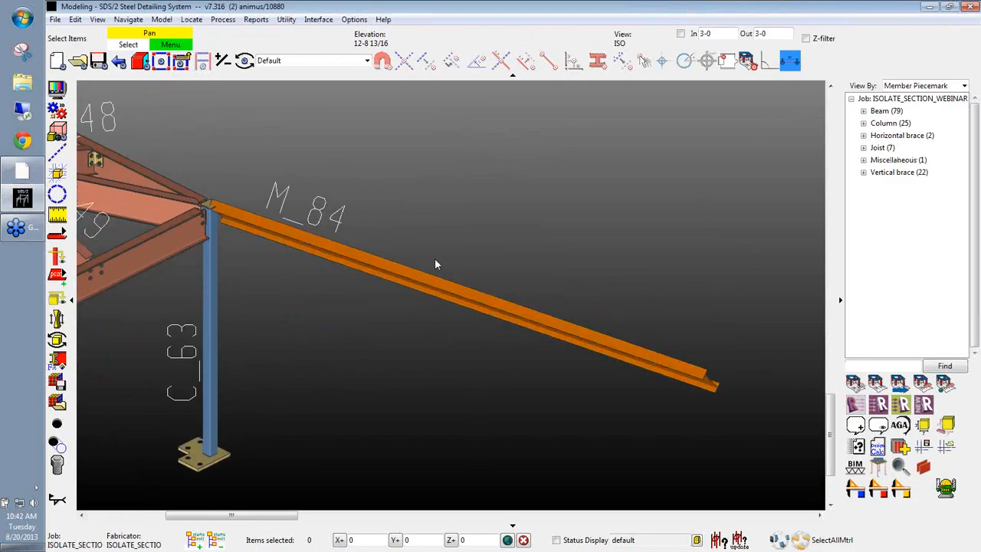
pyautogui.click(406, 285)
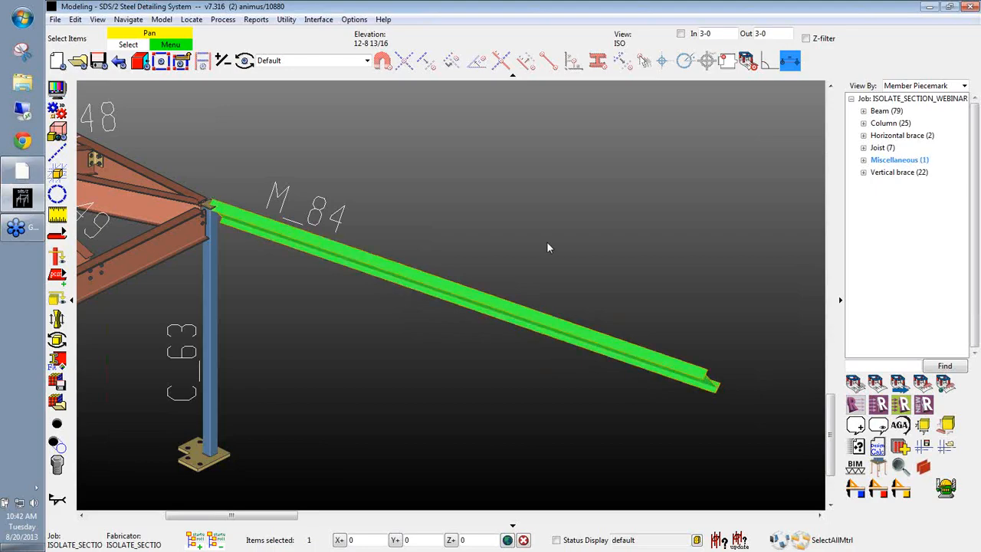
pyautogui.press('i')
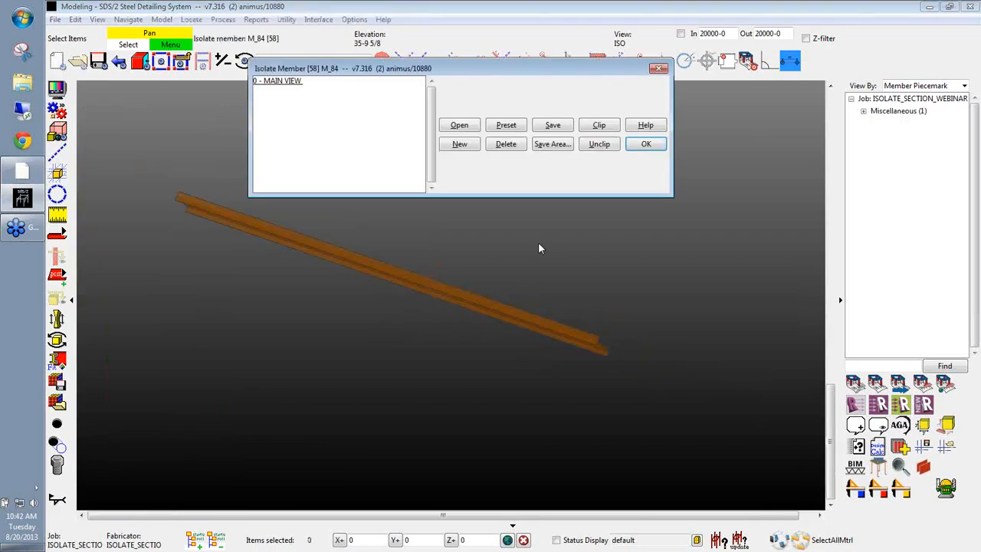
pyautogui.click(283, 82)
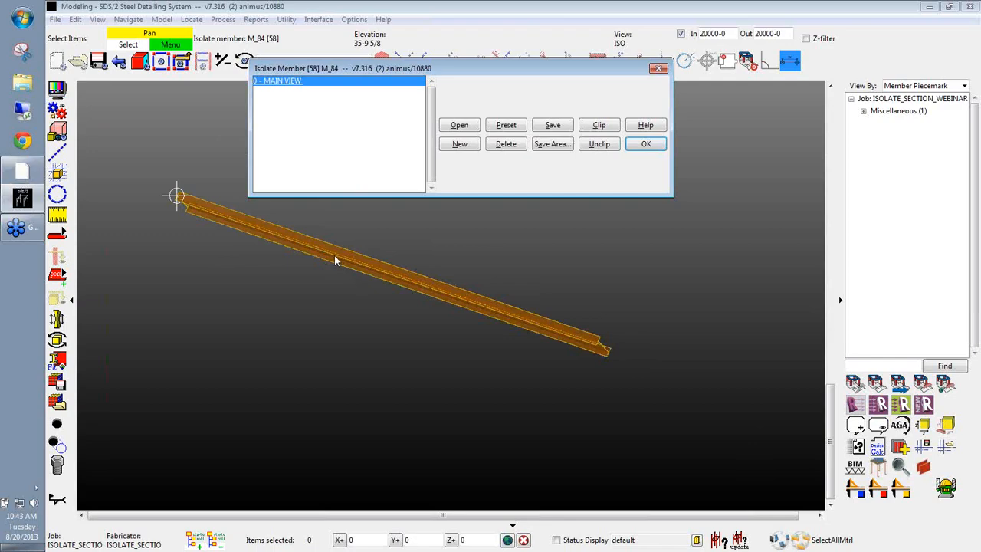
# Snap the isolated member's view to the web surface of M_84 so the section is seen face-on.
pyautogui.scroll(4, 367, 268)
pyautogui.keyDown('shift'); pyautogui.moveTo(461, 289); pyautogui.dragTo(534, 276, button='middle'); pyautogui.keyUp('shift')
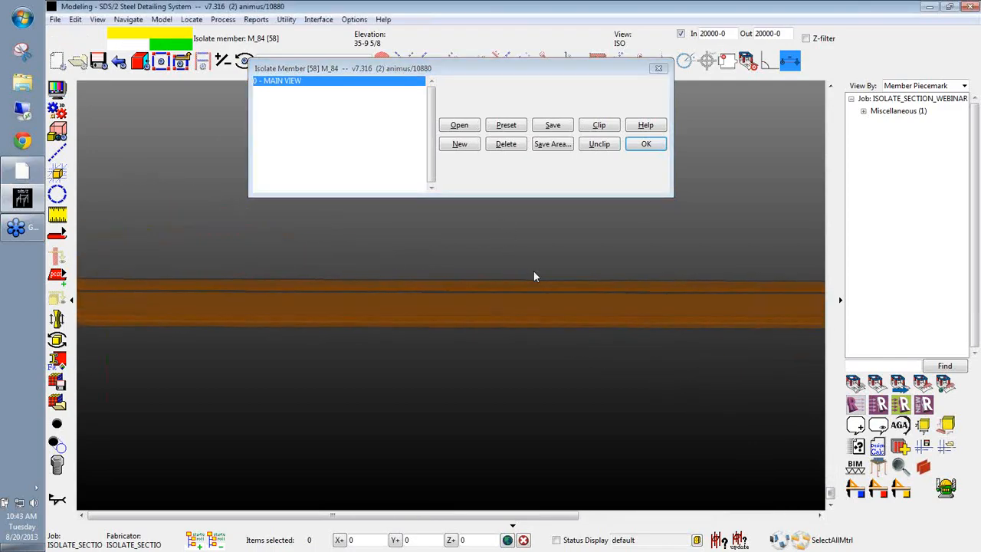
pyautogui.scroll(-2, 353, 376)
pyautogui.scroll(-2, 348, 390)
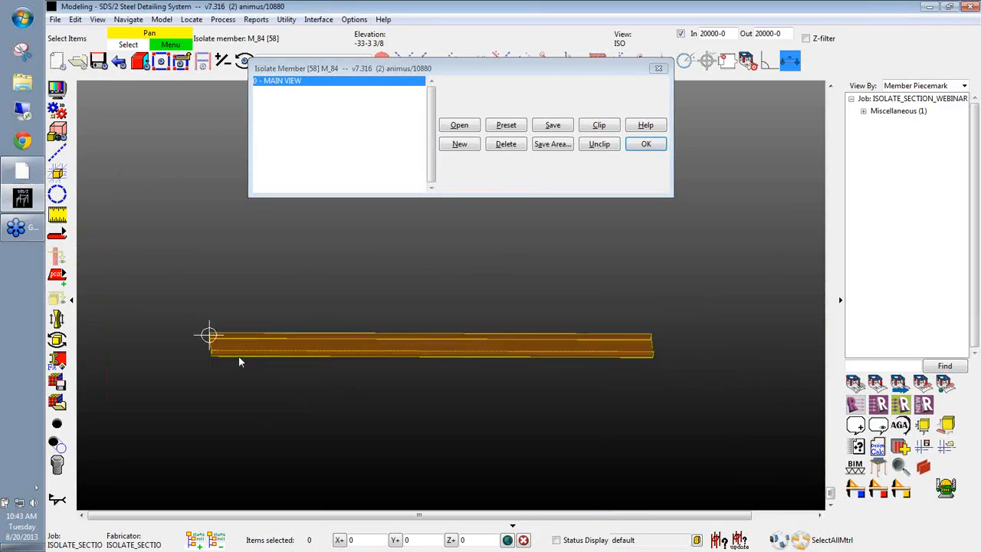
pyautogui.scroll(2, 230, 353)
pyautogui.scroll(1, 213, 332)
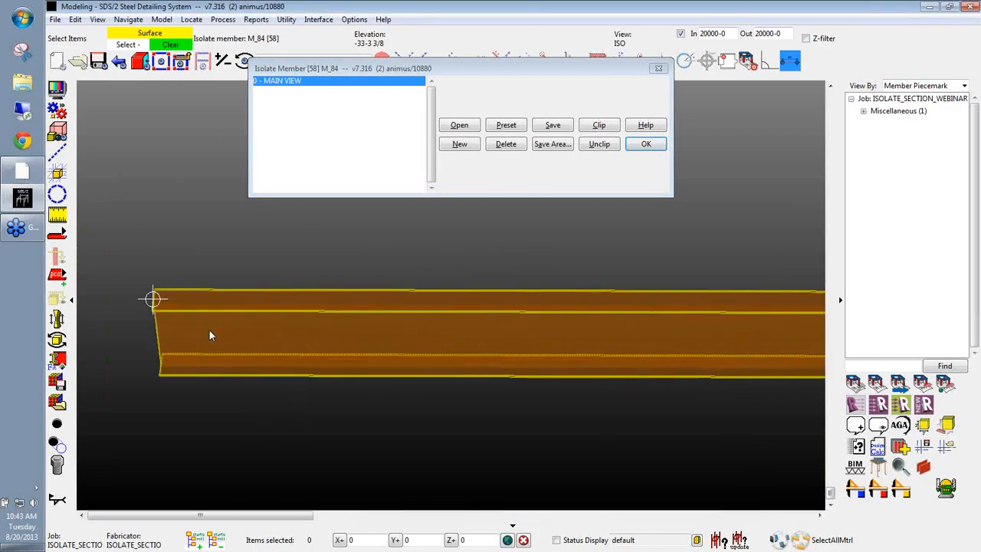
pyautogui.scroll(-3, 213, 389)
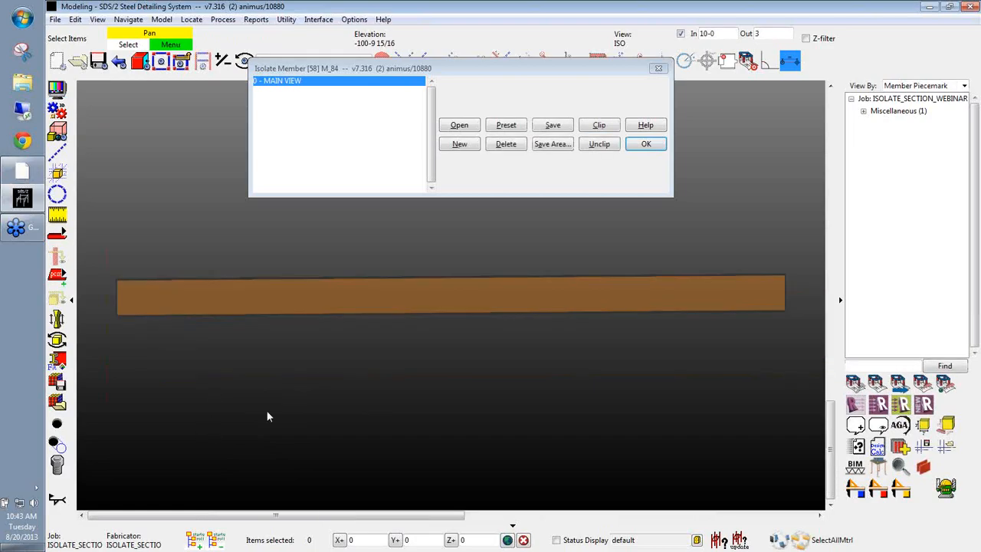
# Examine the snapped view of M_84 along its length and at its end to check whether it lies level.
pyautogui.scroll(5, 721, 289)
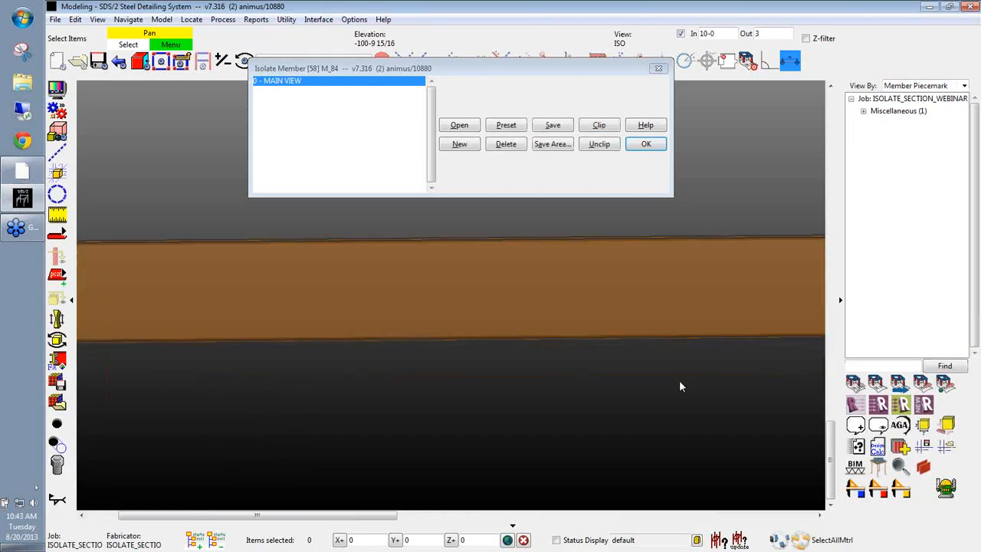
pyautogui.moveTo(685, 434); pyautogui.dragTo(660, 493, button='middle')
pyautogui.scroll(2, 716, 481)
pyautogui.moveTo(785, 314); pyautogui.dragTo(801, 446, button='middle')
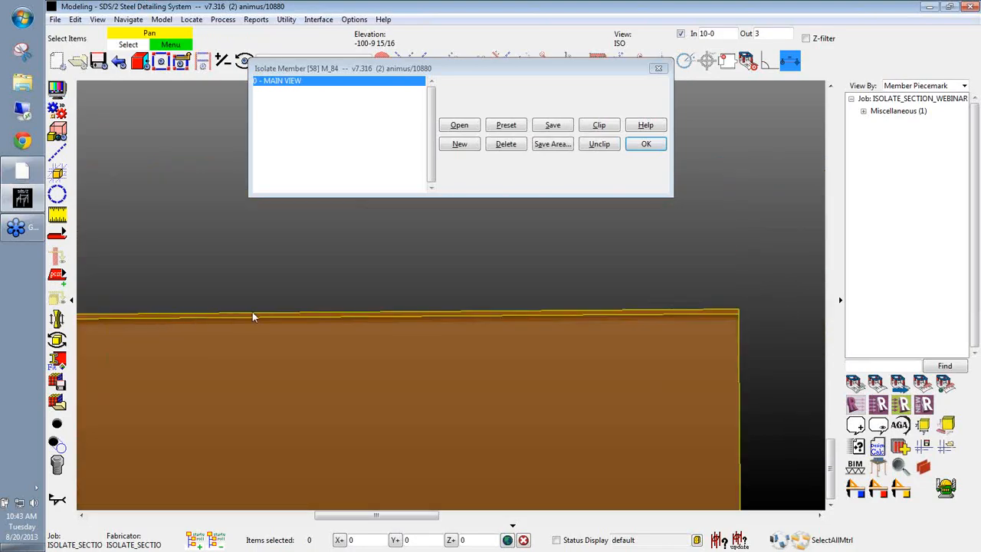
pyautogui.scroll(-3, 785, 275)
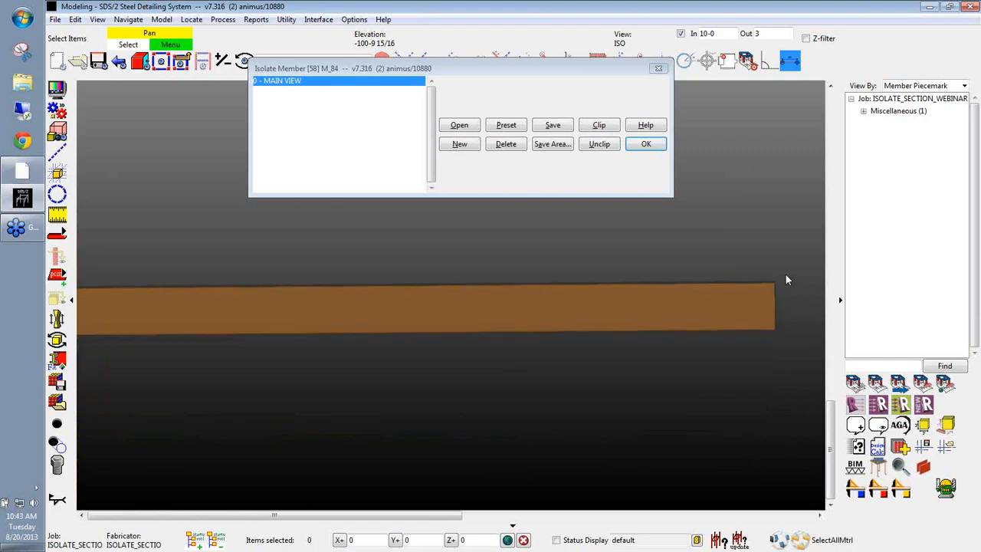
pyautogui.scroll(-2, 544, 263)
pyautogui.moveTo(663, 298); pyautogui.dragTo(602, 419, button='middle')
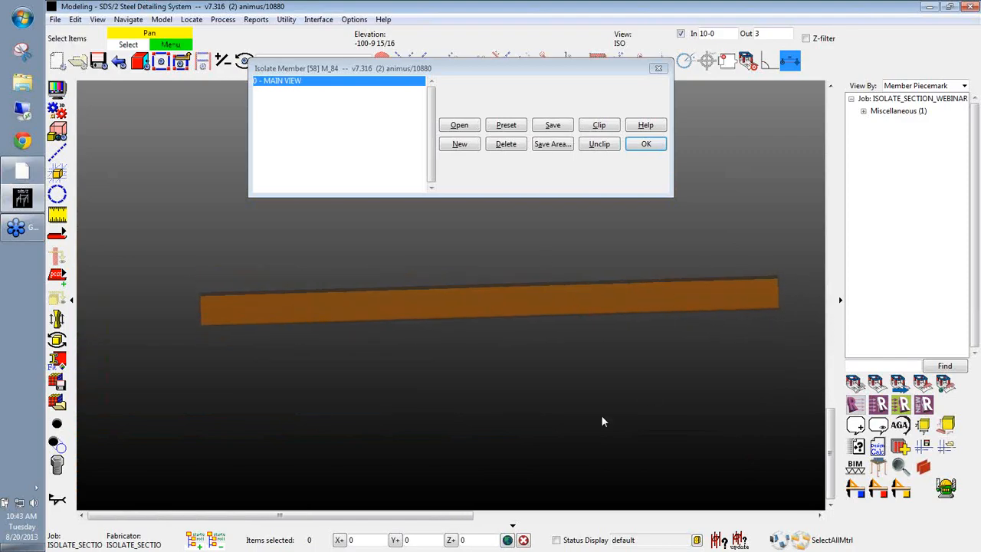
pyautogui.scroll(2, 385, 383)
pyautogui.moveTo(370, 391); pyautogui.dragTo(373, 389, button='middle')
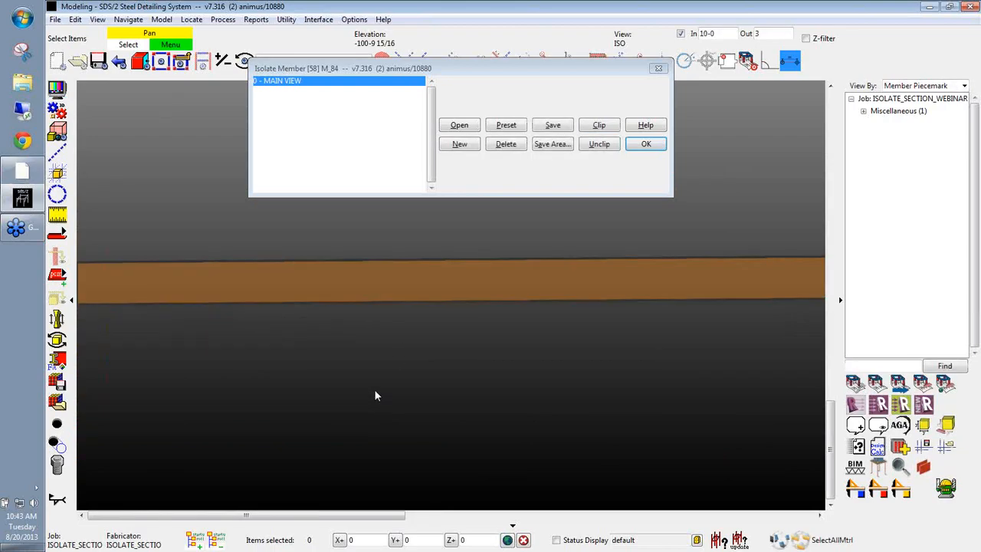
pyautogui.scroll(-1, 357, 386)
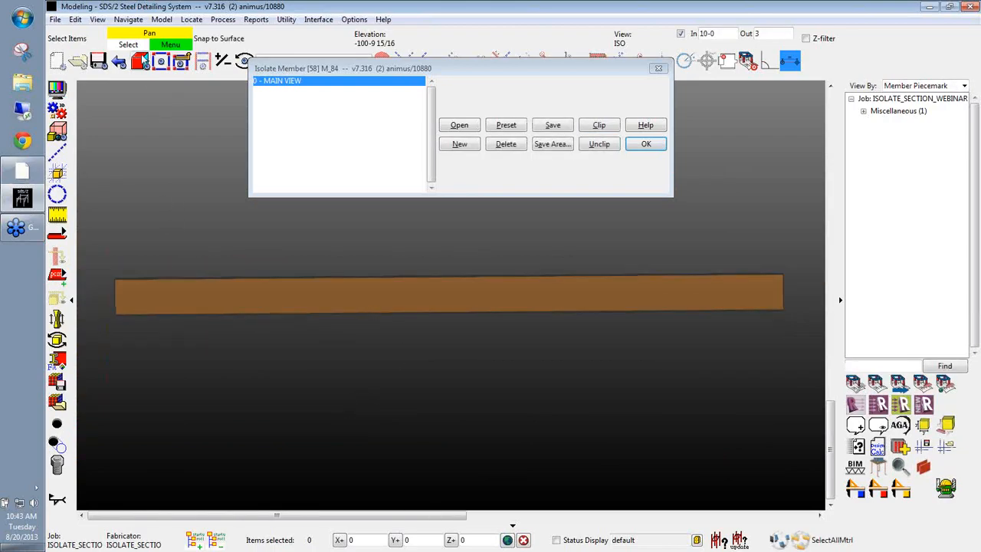
# Level the view with Rotate View, using the lower corner at one end of M_84 as reference and the lower corner at the other end as direction.
pyautogui.click(129, 19)
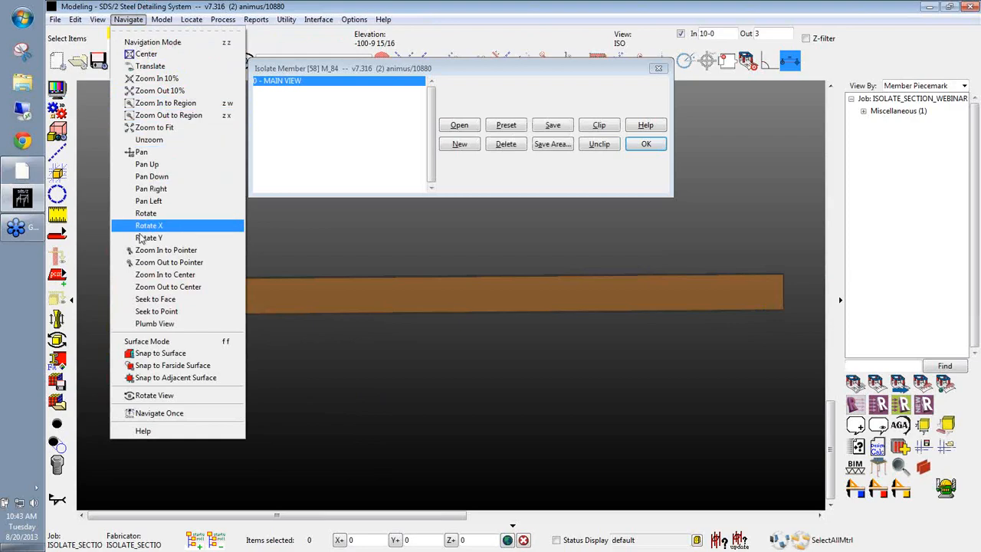
pyautogui.click(180, 395)
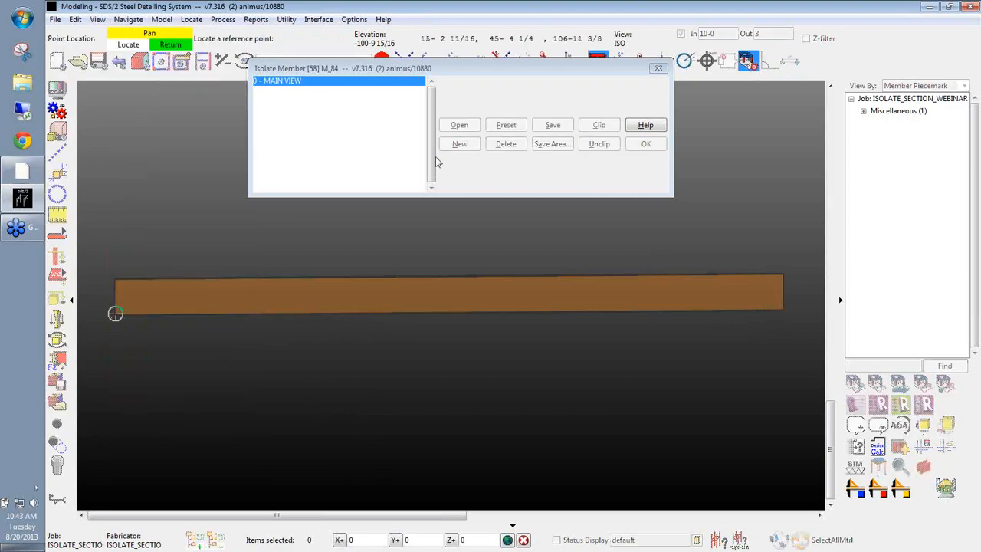
pyautogui.moveTo(447, 73); pyautogui.dragTo(441, 111)
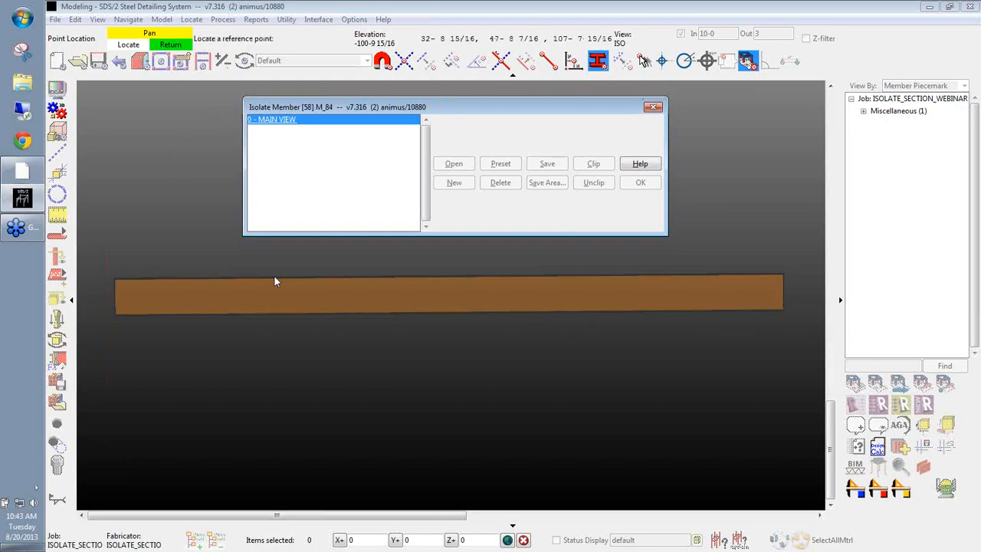
pyautogui.click(114, 319)
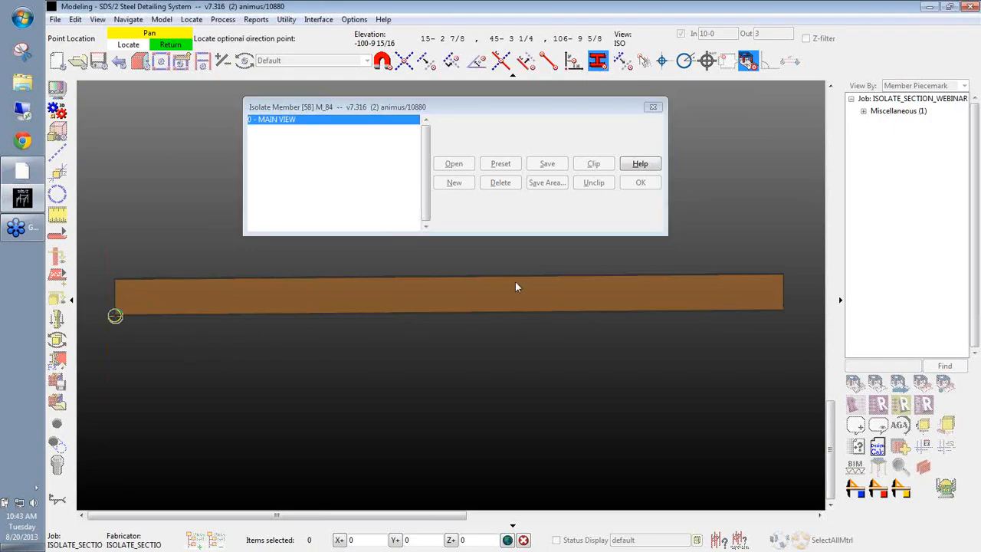
pyautogui.click(792, 317)
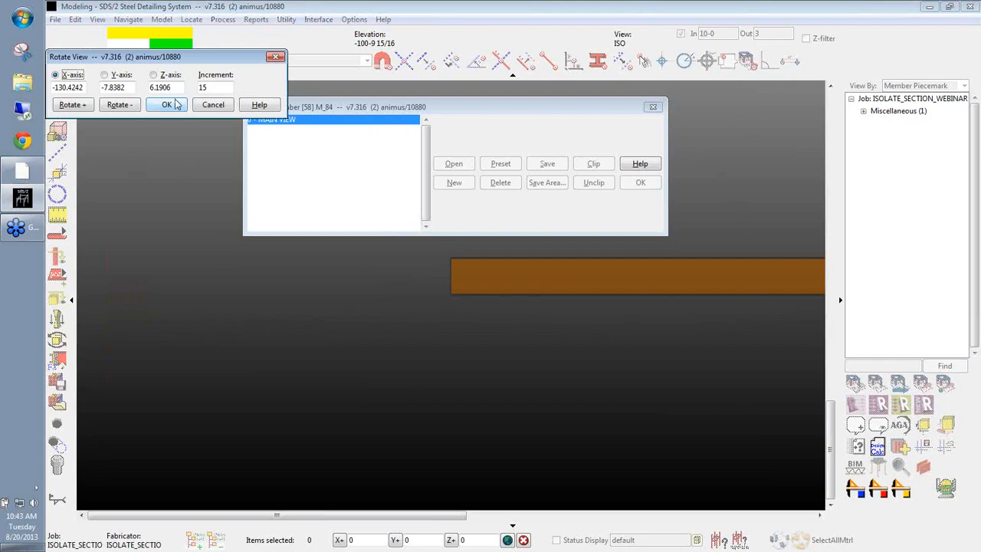
pyautogui.click(167, 104)
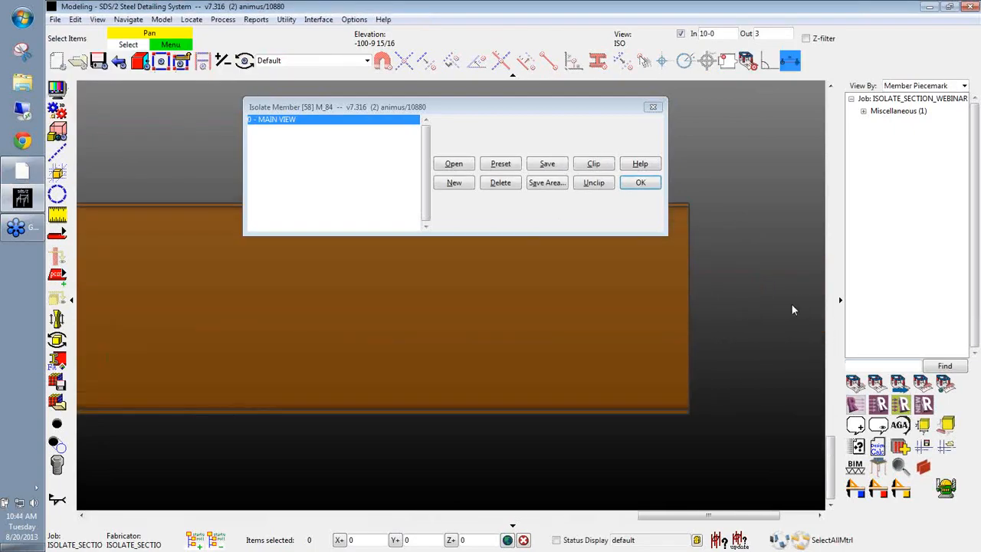
# Save the levelled view as the main view of M_84, replacing the existing one, and return to the full model.
pyautogui.scroll(-3, 520, 288)
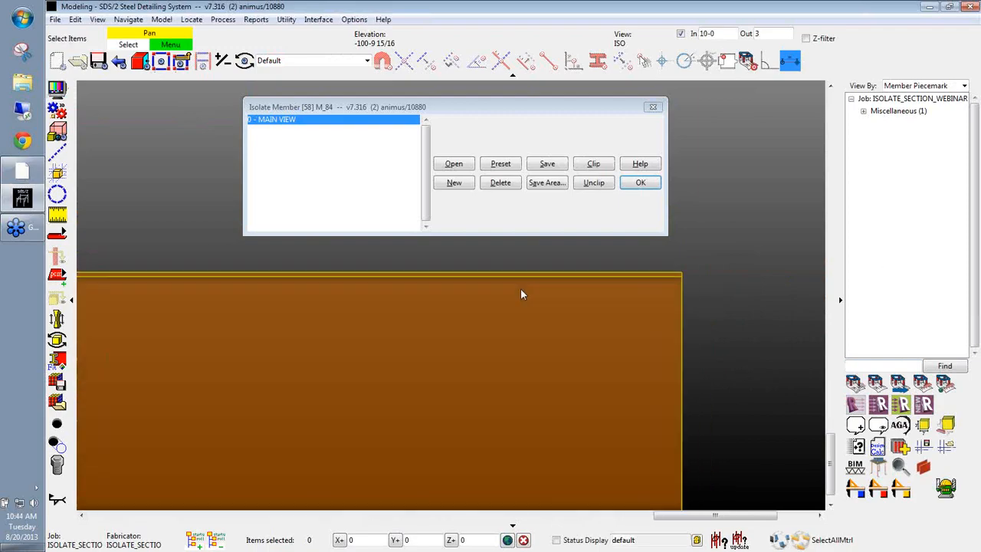
pyautogui.moveTo(520, 288); pyautogui.dragTo(944, 323, button='middle')
pyautogui.scroll(-5, 316, 319)
pyautogui.moveTo(316, 319); pyautogui.dragTo(604, 349, button='middle')
pyautogui.scroll(-5, 688, 345)
pyautogui.scroll(1, 604, 349)
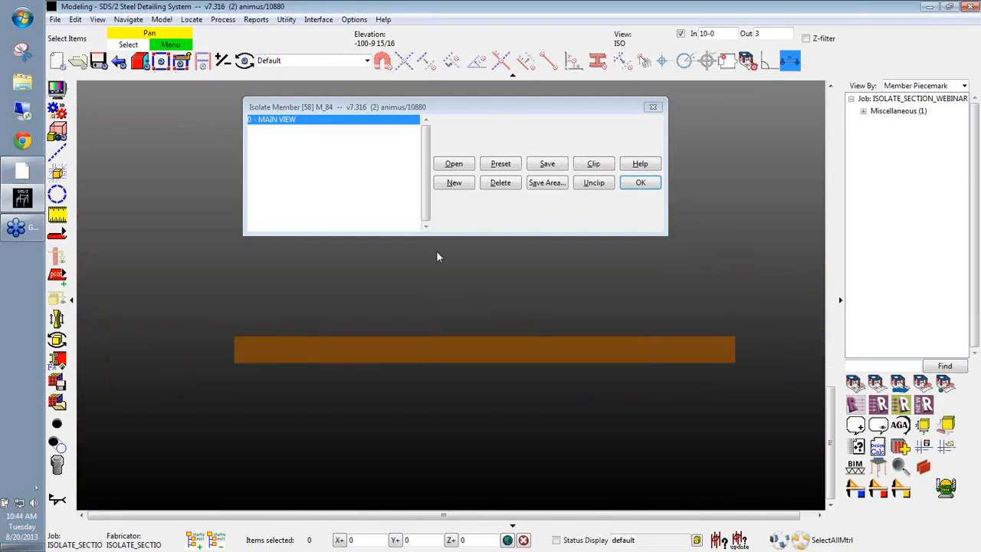
pyautogui.click(547, 163)
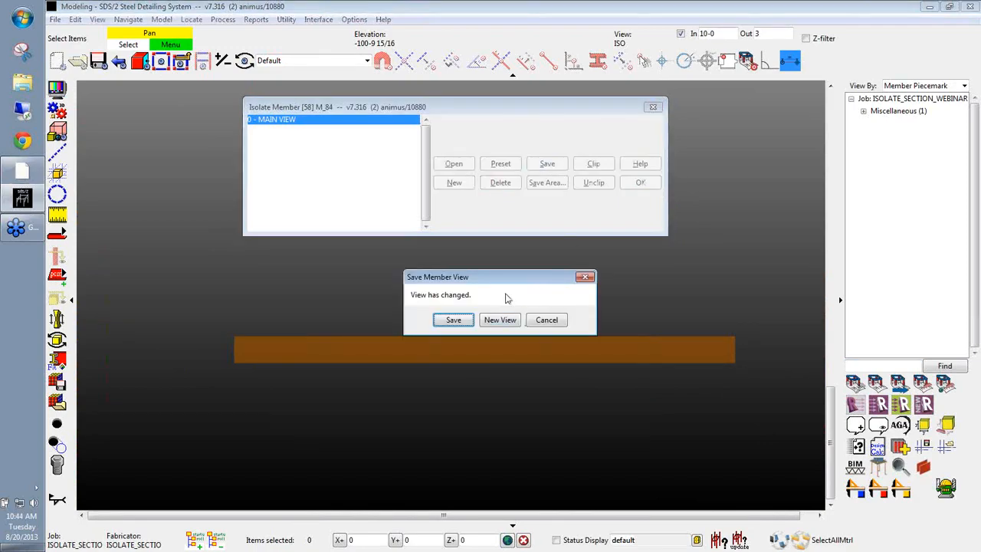
pyautogui.click(460, 320)
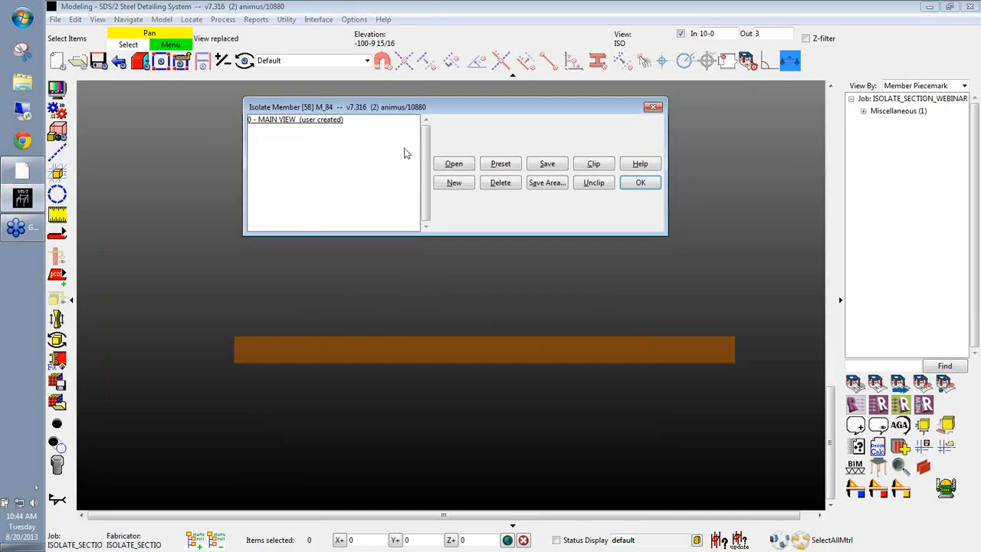
pyautogui.click(642, 185)
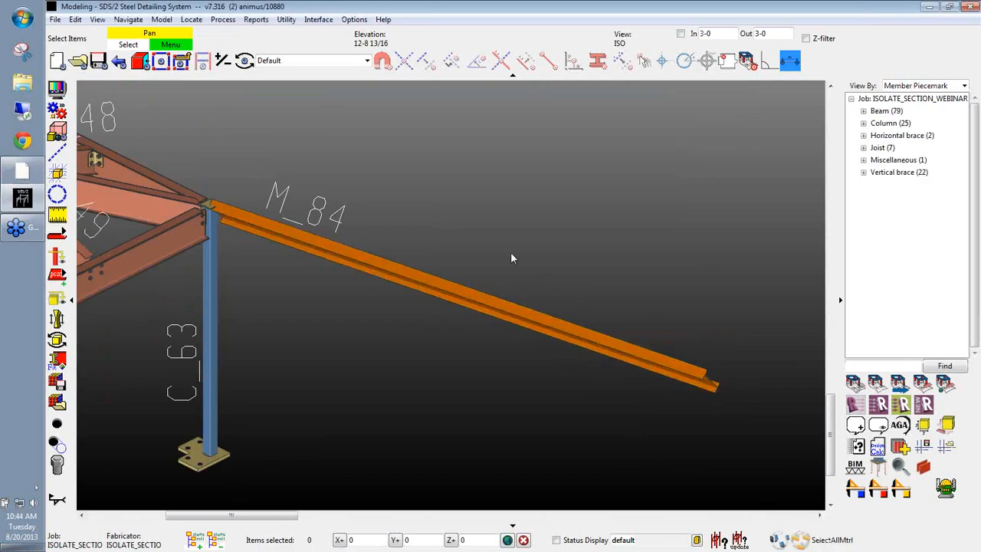
# Review the Miscellaneous settings in the fabricator's Member Detailing/Fabrication Options and close the options.
pyautogui.click(353, 21)
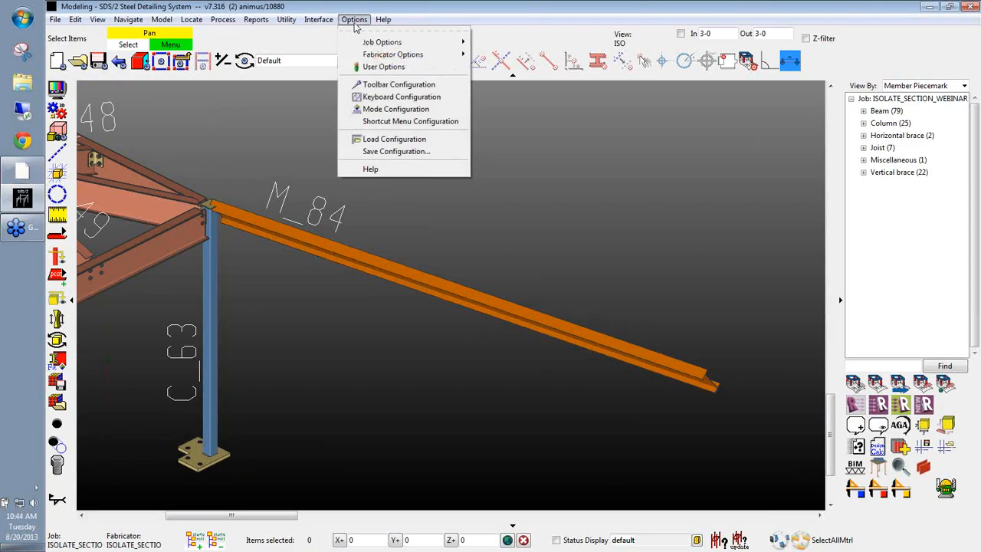
pyautogui.moveTo(392, 58)
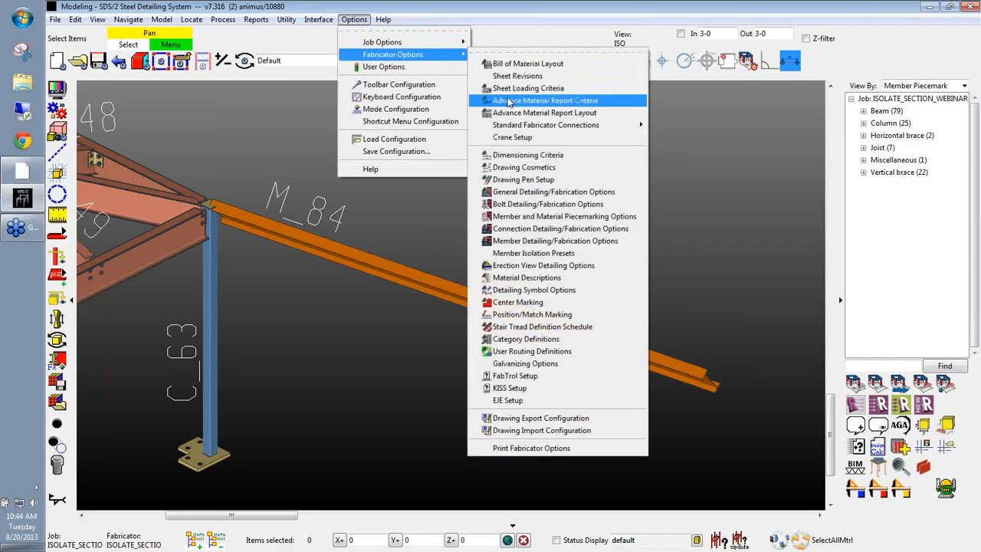
pyautogui.click(540, 242)
pyautogui.click(280, 132)
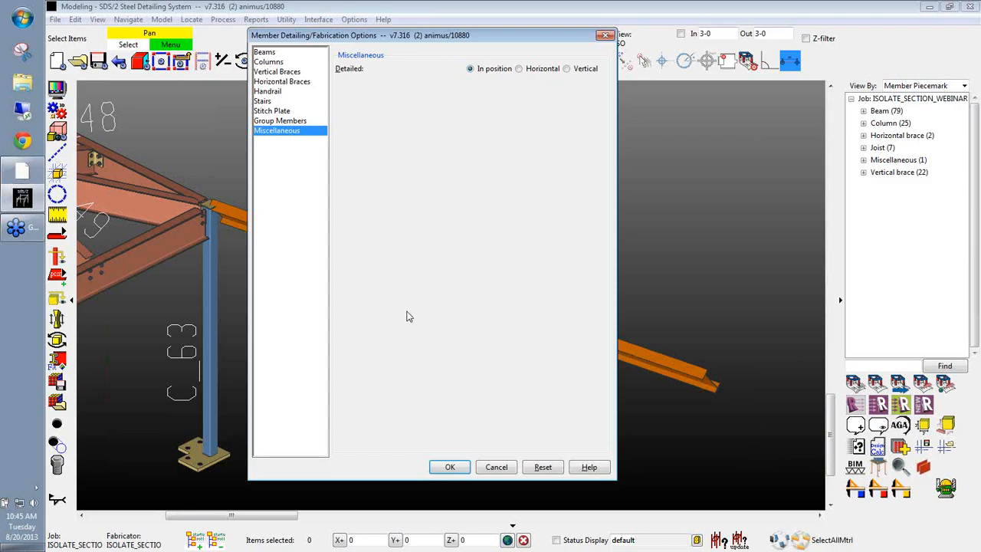
pyautogui.click(445, 468)
pyautogui.click(439, 469)
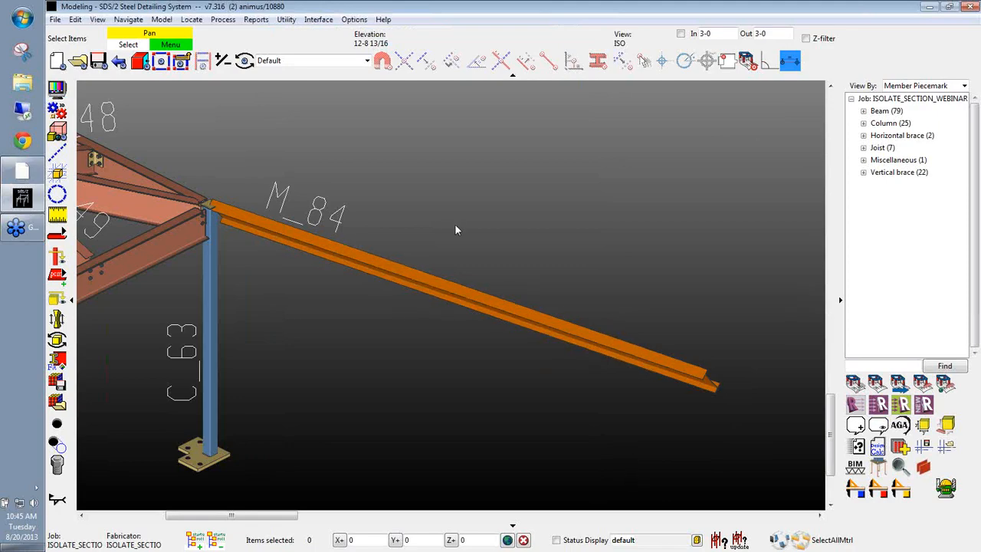
# Isolate vertical brace VB_94, which runs down to the base of column C_73.
pyautogui.scroll(-4, 457, 230)
pyautogui.moveTo(422, 190); pyautogui.dragTo(603, 243, button='middle')
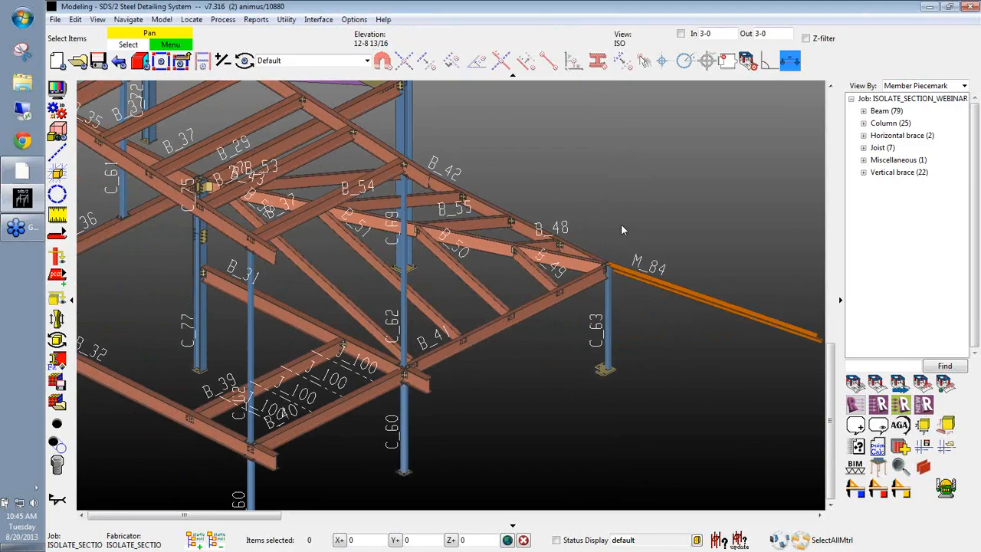
pyautogui.scroll(-6, 621, 229)
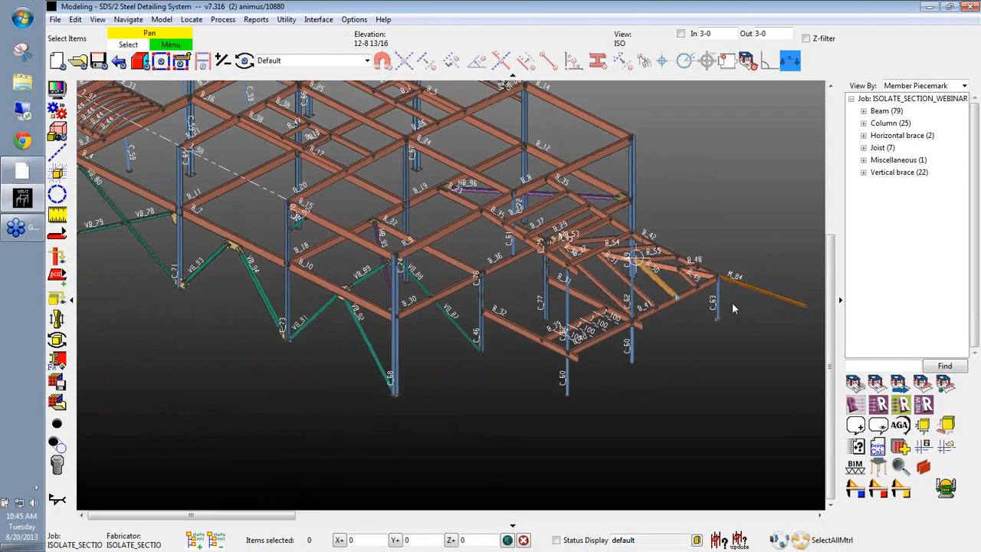
pyautogui.moveTo(705, 219); pyautogui.dragTo(718, 234, button='middle')
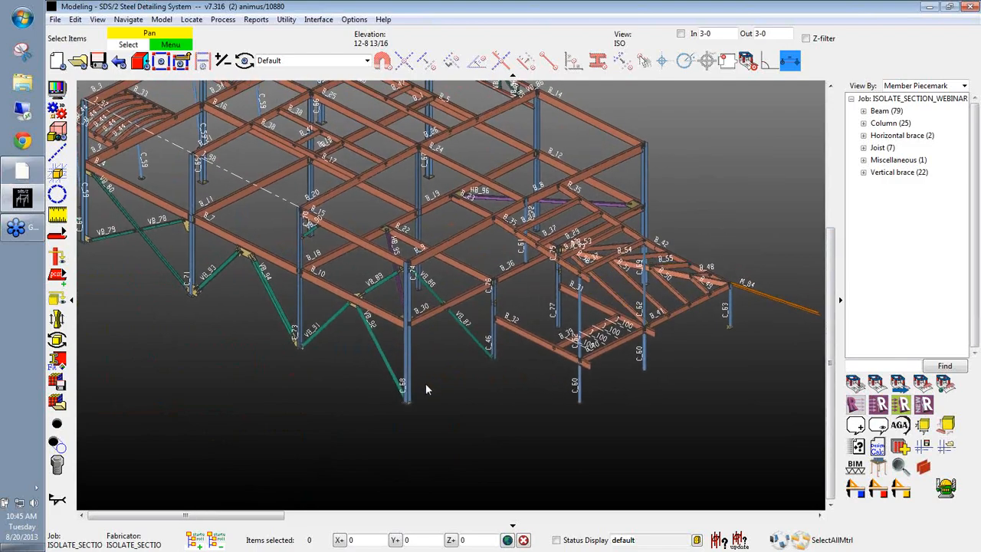
pyautogui.scroll(2, 469, 372)
pyautogui.scroll(4, 248, 296)
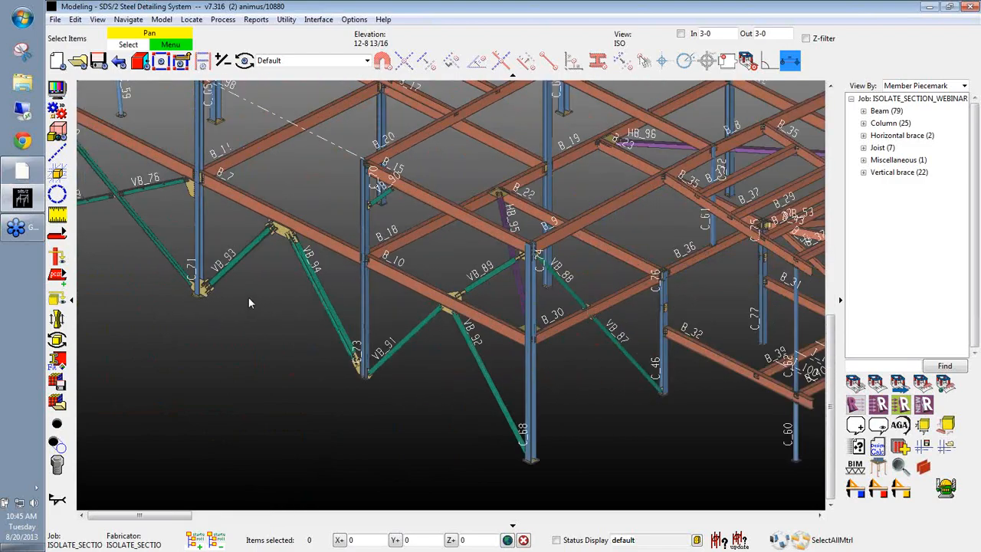
pyautogui.scroll(2, 272, 298)
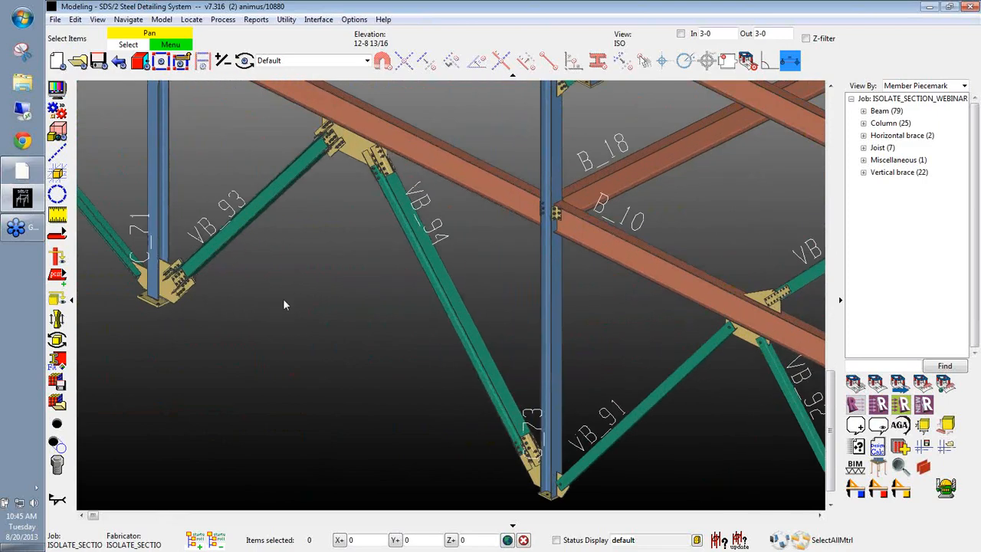
pyautogui.click(475, 328)
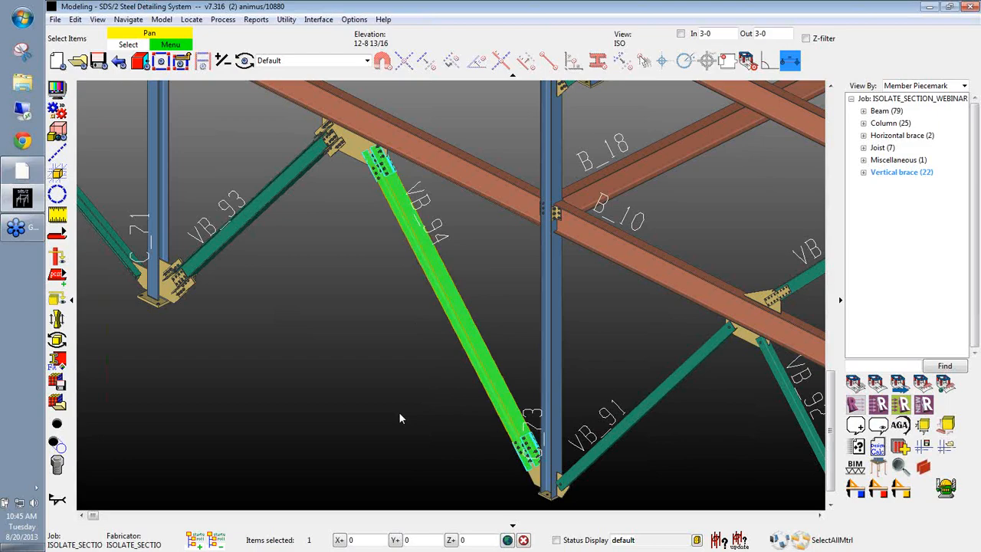
pyautogui.press('i')
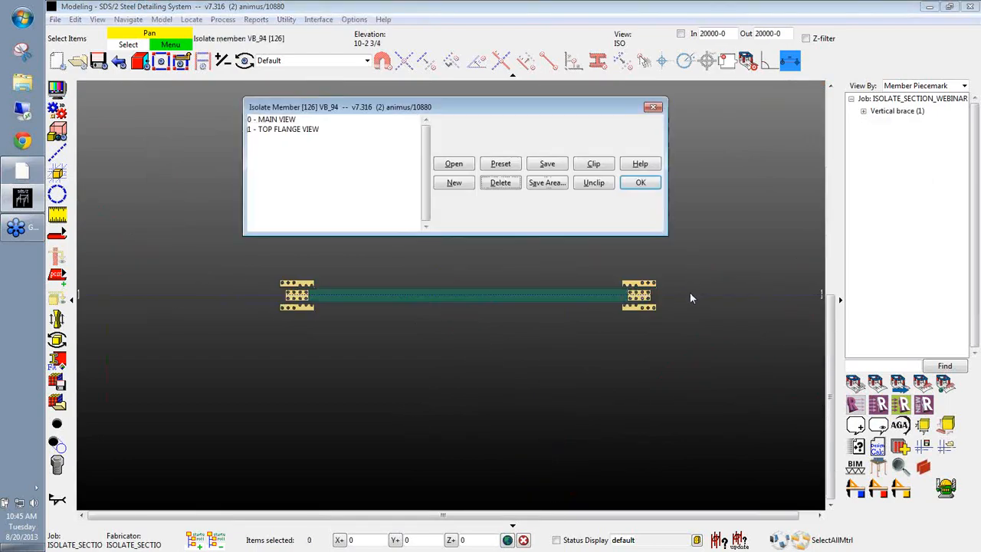
# Add construction lines along the edges and end of the main material w152 of isolated brace VB_94.
pyautogui.moveTo(689, 293); pyautogui.dragTo(657, 311, button='middle')
pyautogui.scroll(4, 656, 310)
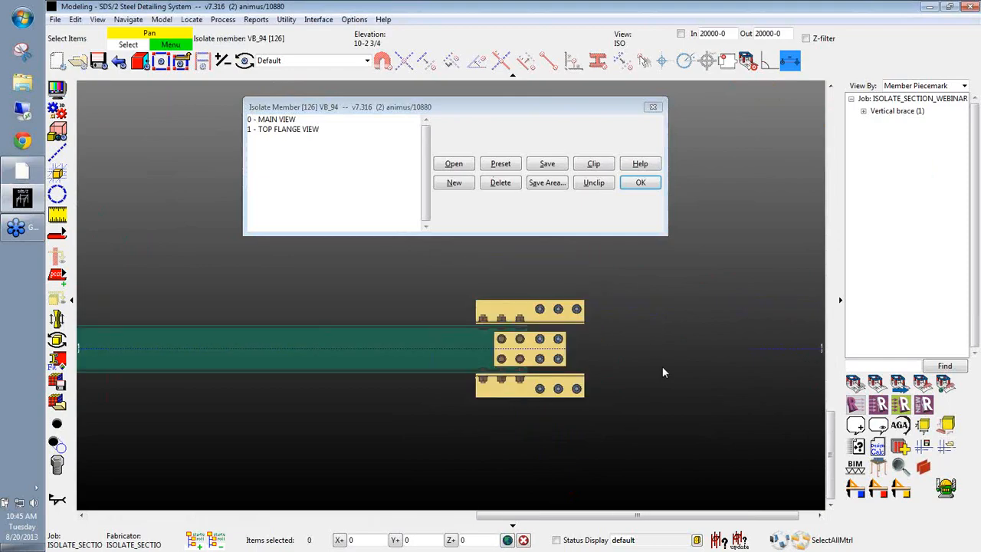
pyautogui.moveTo(667, 376); pyautogui.dragTo(679, 386, button='middle')
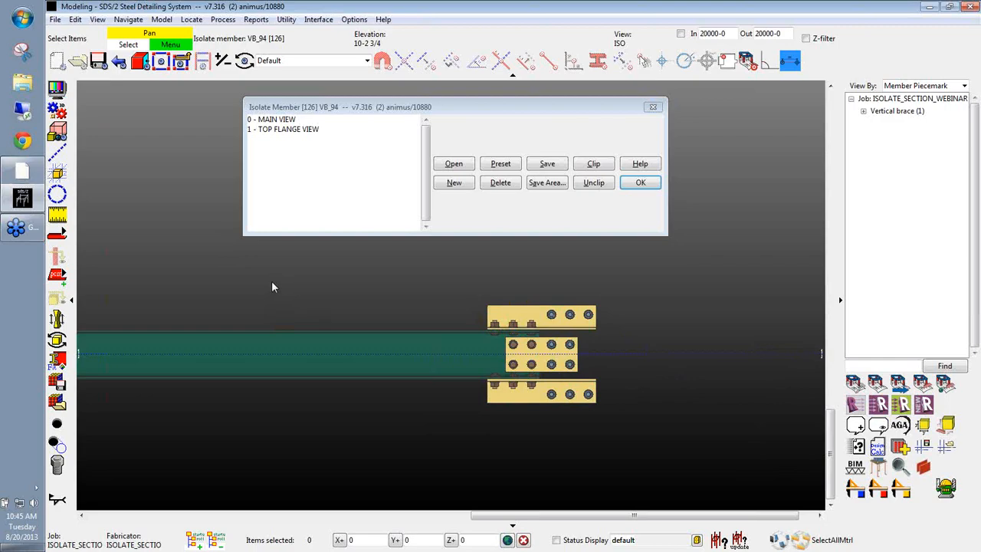
pyautogui.click(58, 383)
pyautogui.click(411, 349)
pyautogui.rightClick(411, 350)
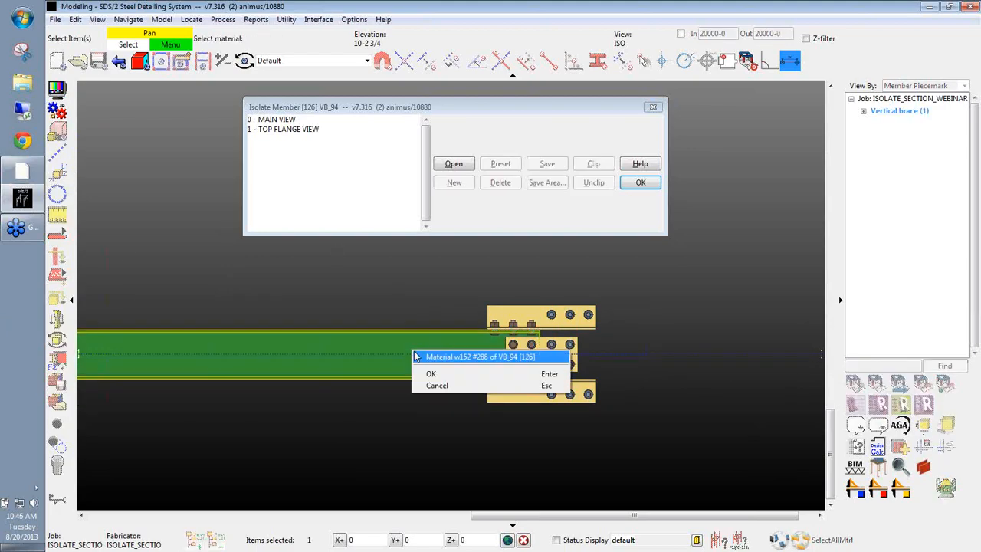
pyautogui.click(422, 371)
pyautogui.scroll(7, 637, 380)
pyautogui.moveTo(374, 312); pyautogui.dragTo(397, 356, button='middle')
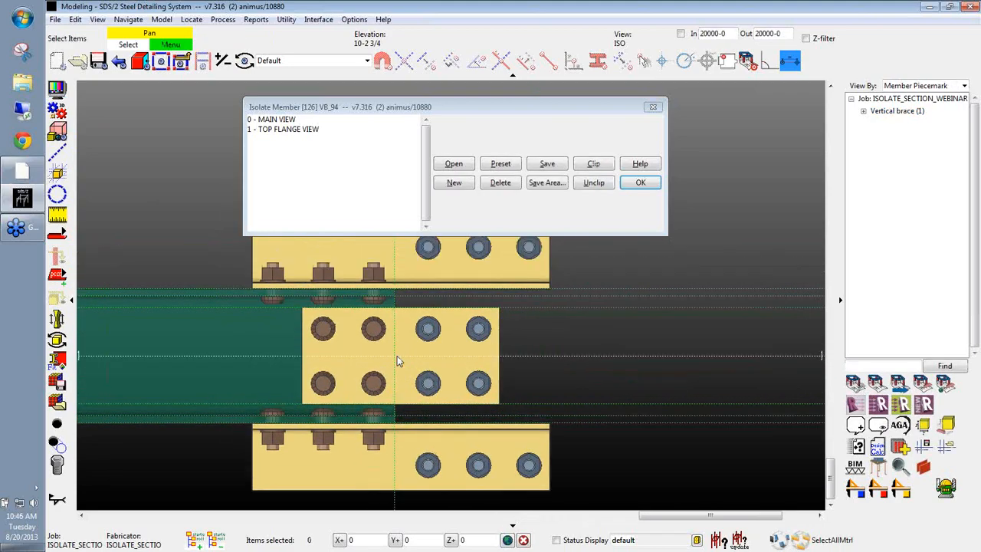
# Select all claw angles and bolts at the brace's right end for a saved assembly, referenced where the centreline meets the brace end.
pyautogui.scroll(-3, 397, 355)
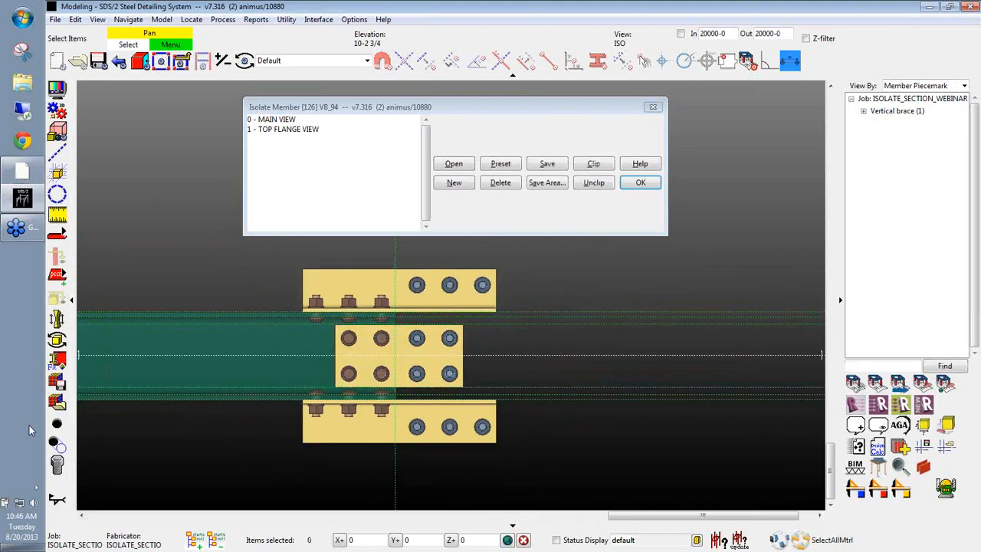
pyautogui.click(58, 380)
pyautogui.moveTo(526, 465); pyautogui.dragTo(529, 470)
pyautogui.rightClick(548, 315)
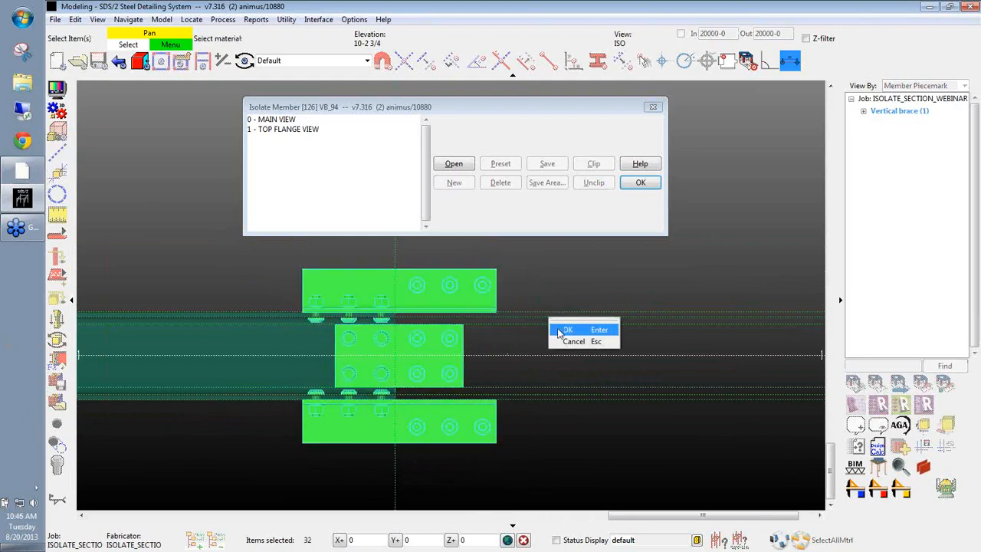
pyautogui.click(563, 327)
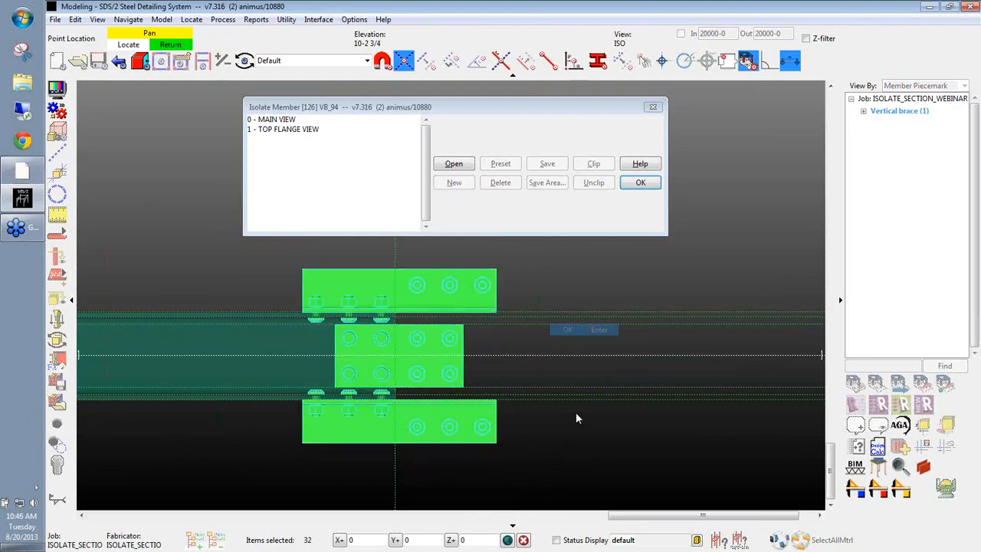
pyautogui.click(396, 360)
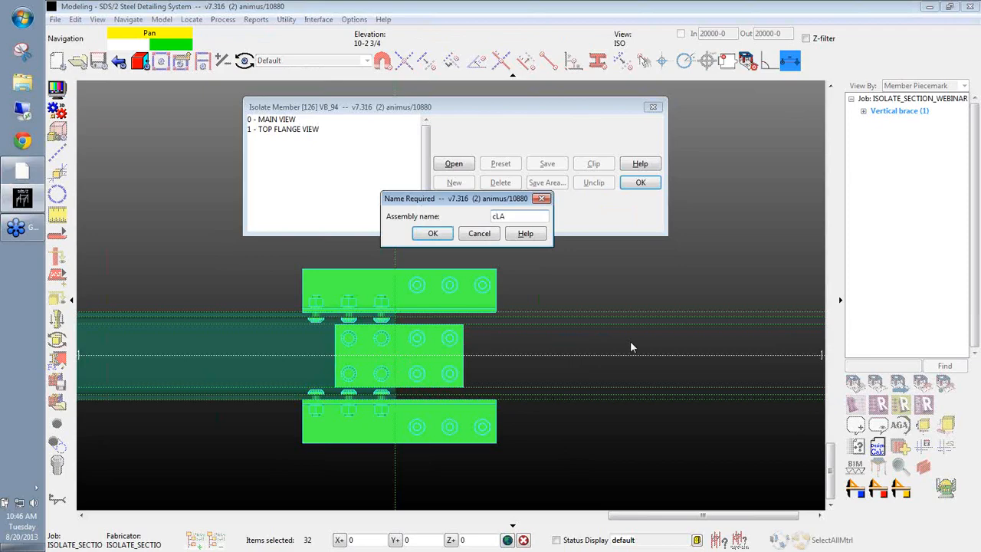
# Save the connection assembly under the name CLAW L1 and return from the isolated brace to the full model.
pyautogui.press('BackSpace')
pyautogui.press('BackSpace')
pyautogui.press('BackSpace')
pyautogui.write('CLAW')
pyautogui.click(431, 234)
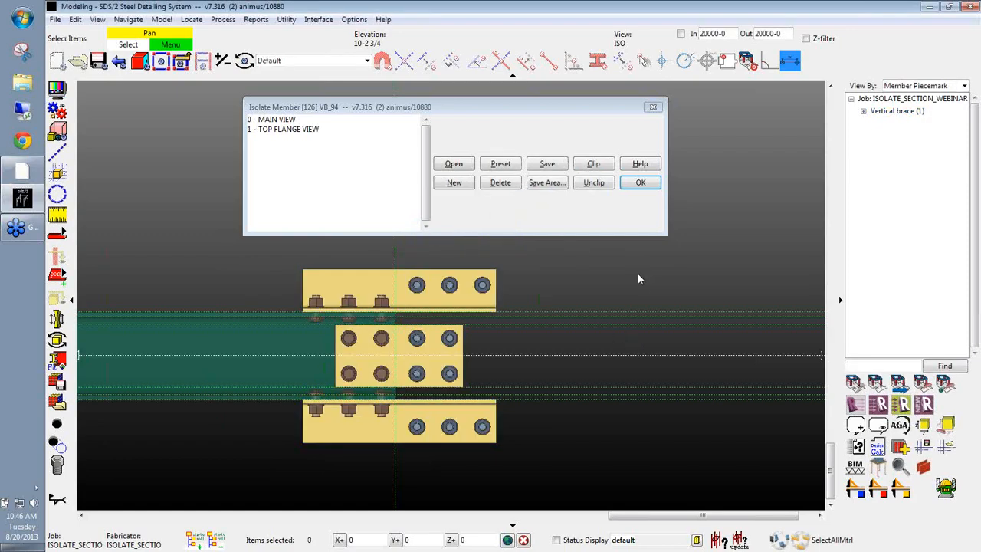
pyautogui.click(639, 182)
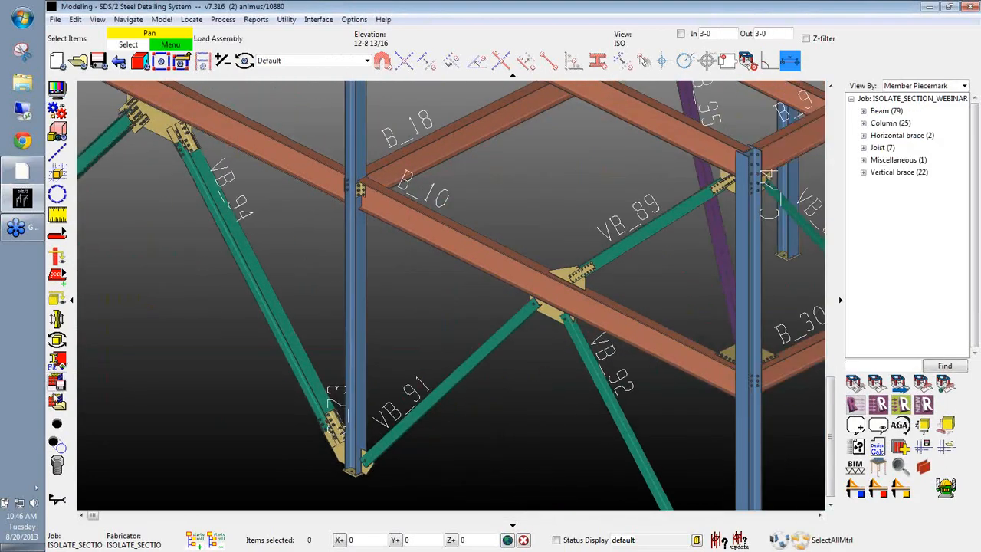
# Check which saved assemblies can be loaded onto vertical brace VB_89, and cancel without loading one.
pyautogui.click(54, 397)
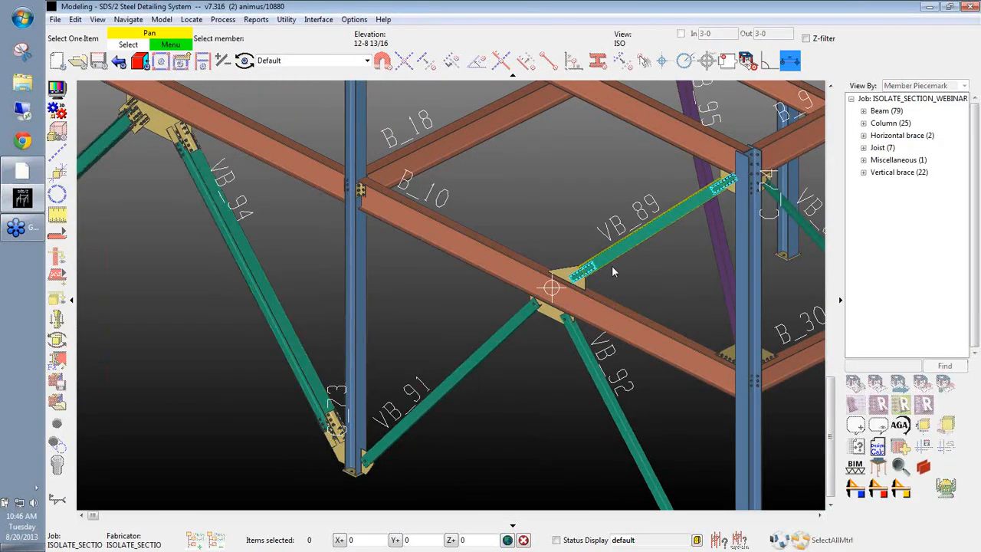
pyautogui.click(629, 245)
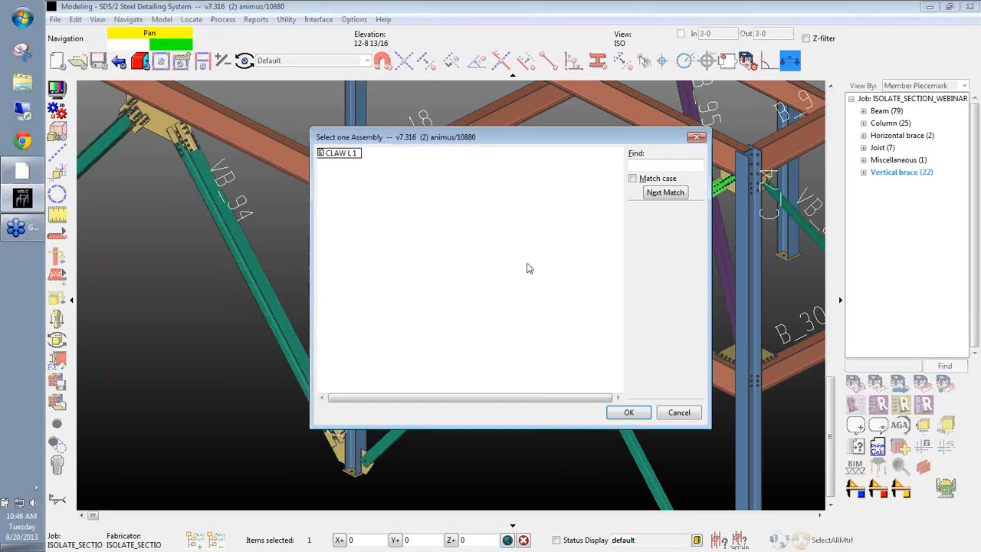
pyautogui.click(675, 415)
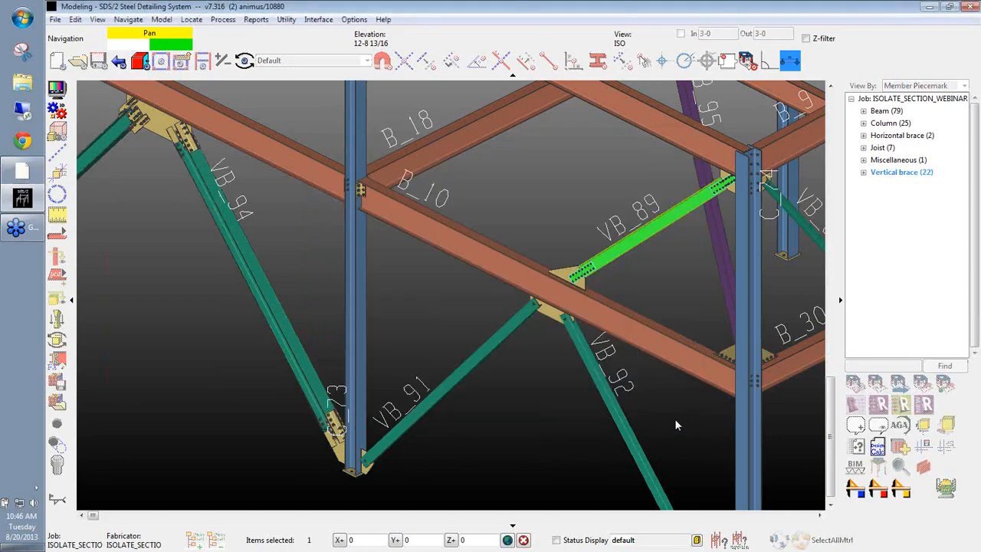
# Isolate vertical brace VB_91, beside column C_73.
pyautogui.moveTo(493, 442); pyautogui.dragTo(555, 360, button='middle')
pyautogui.scroll(1, 409, 328)
pyautogui.scroll(3, 502, 284)
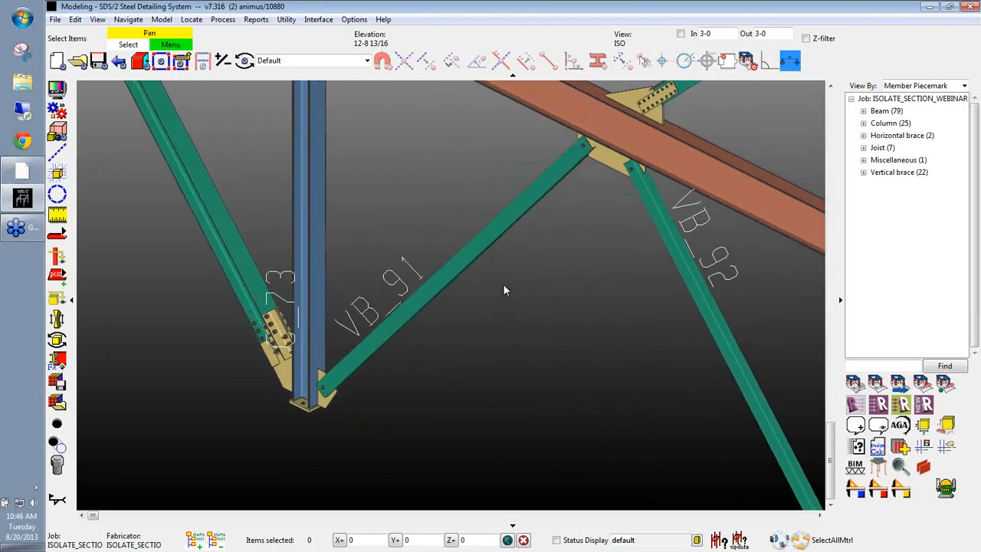
pyautogui.moveTo(503, 285); pyautogui.dragTo(534, 352, button='middle')
pyautogui.press('i')
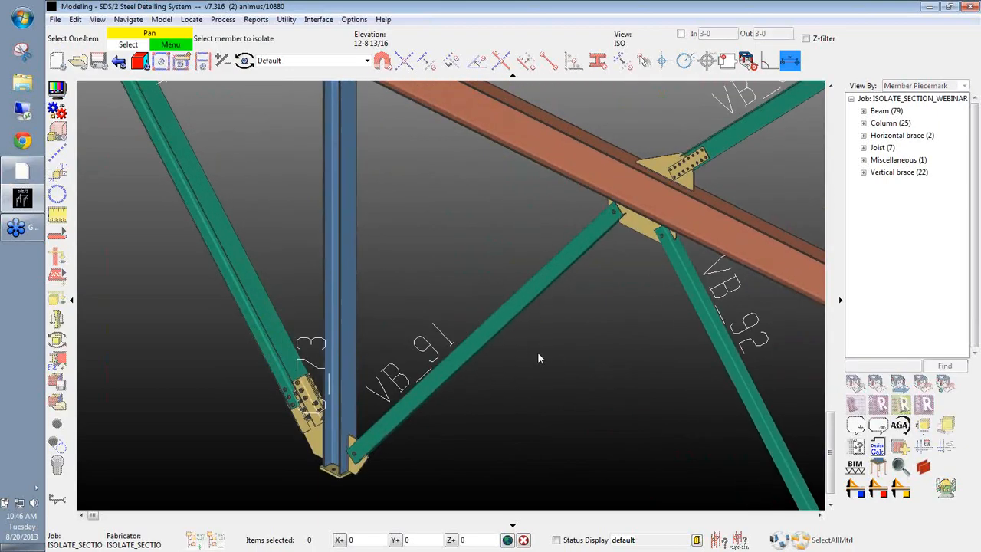
pyautogui.click(489, 331)
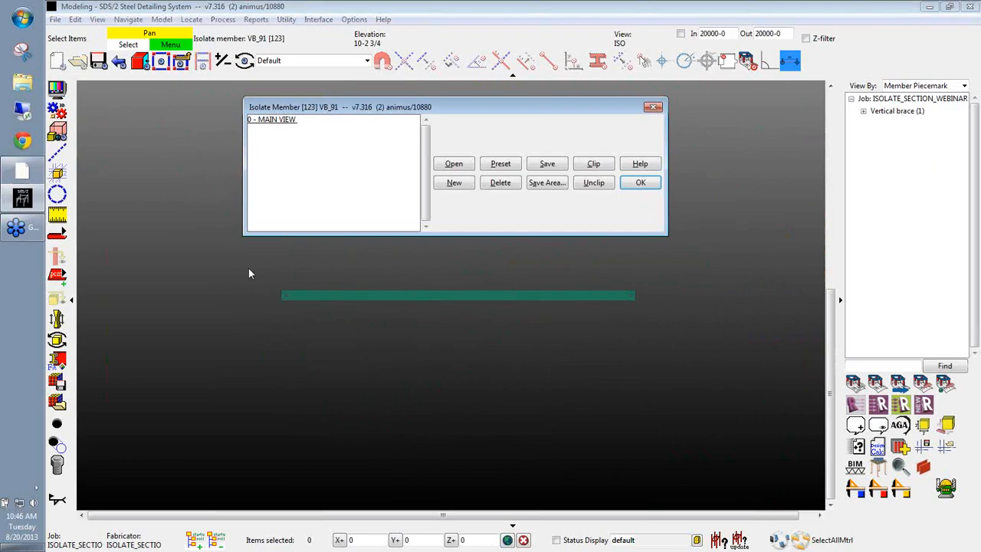
# Examine the left end of isolated brace VB_91 up close in its main view.
pyautogui.moveTo(286, 284); pyautogui.dragTo(320, 305, button='middle')
pyautogui.scroll(2, 377, 345)
pyautogui.scroll(3, 188, 298)
pyautogui.scroll(1, 319, 308)
pyautogui.scroll(2, 321, 325)
pyautogui.moveTo(429, 384); pyautogui.dragTo(371, 367, button='middle')
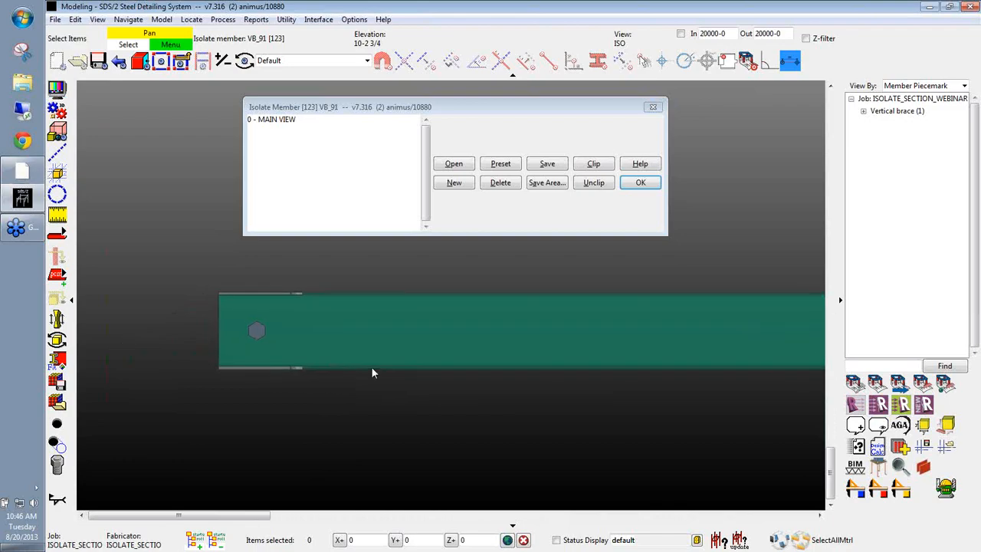
pyautogui.scroll(-1, 370, 366)
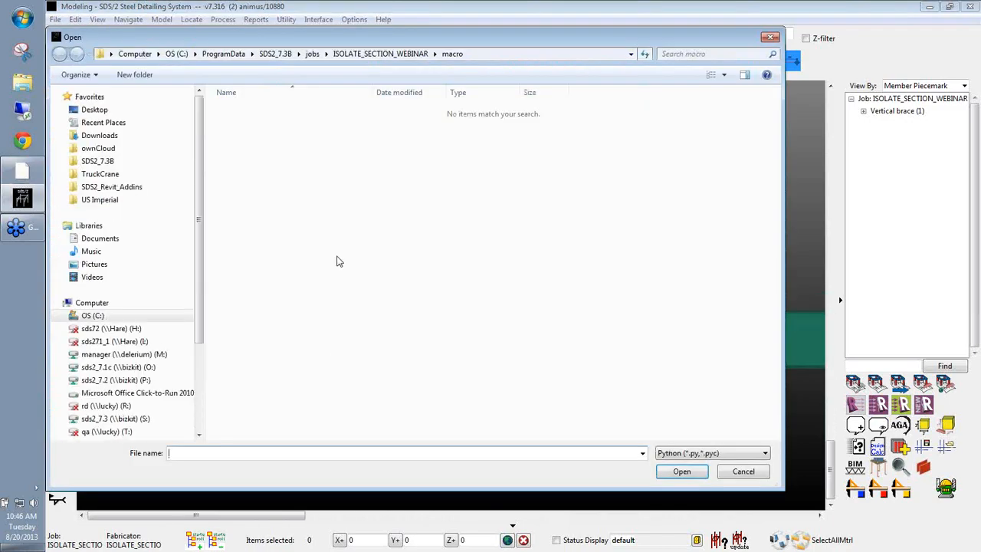
# Run the macro HSS_ReinfPL_v2.02.py from the macro examples folder of SDS2_7.3B.
pyautogui.click(272, 55)
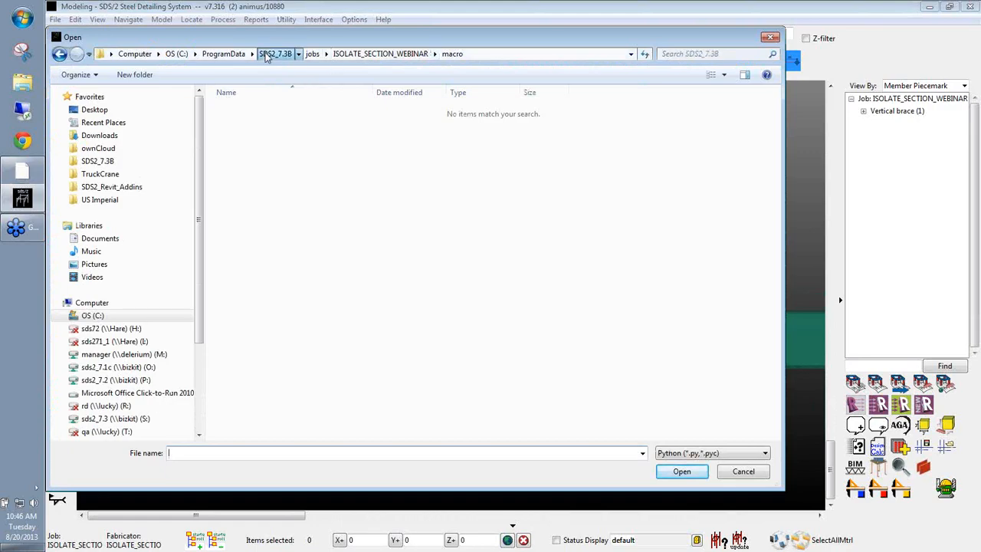
pyautogui.doubleClick(249, 332)
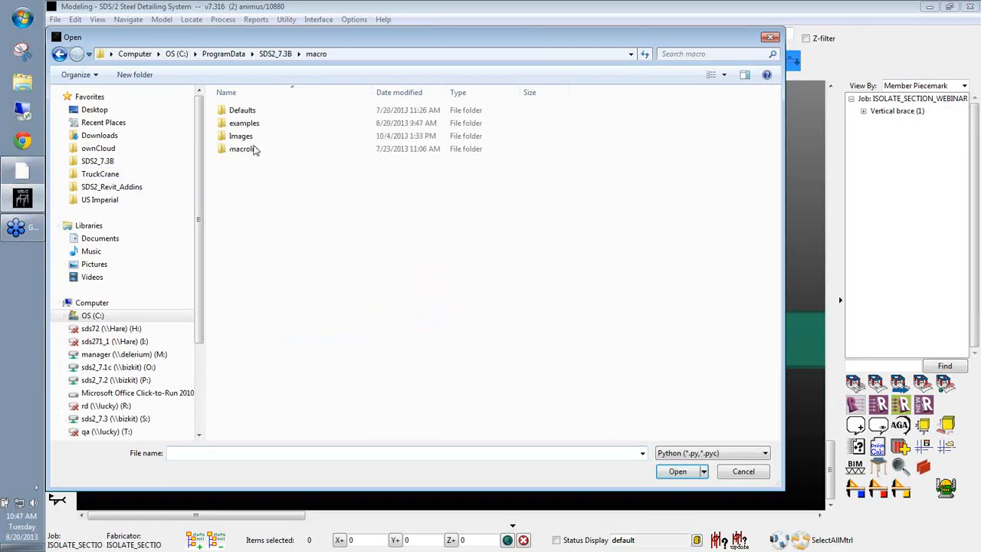
pyautogui.doubleClick(243, 123)
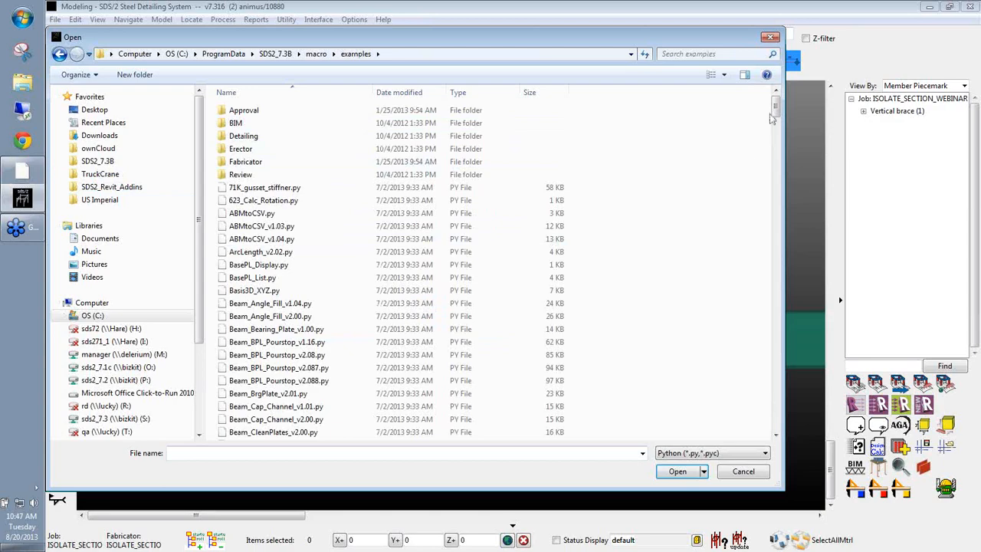
pyautogui.moveTo(775, 98); pyautogui.dragTo(774, 290)
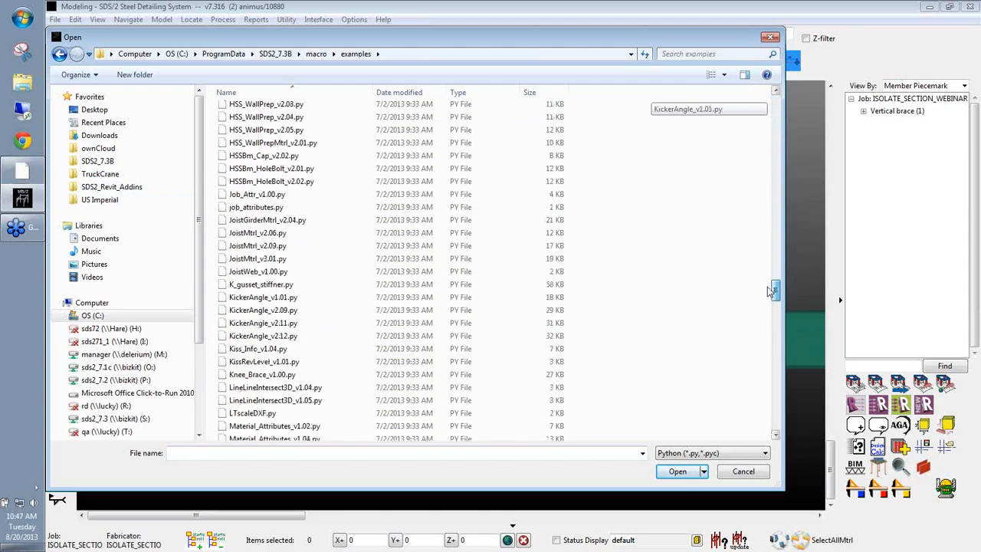
pyautogui.click(268, 181)
pyautogui.scroll(6, 276, 191)
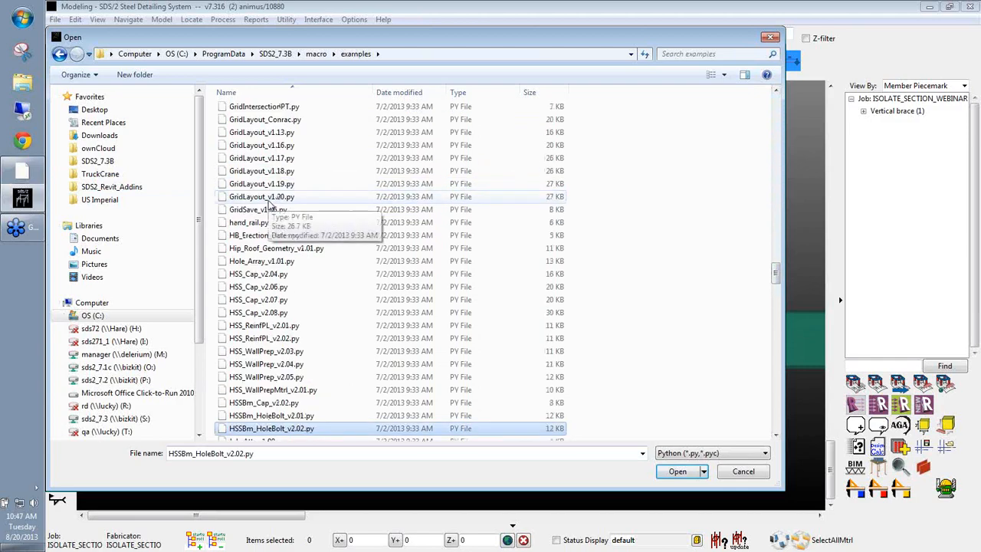
pyautogui.click(264, 337)
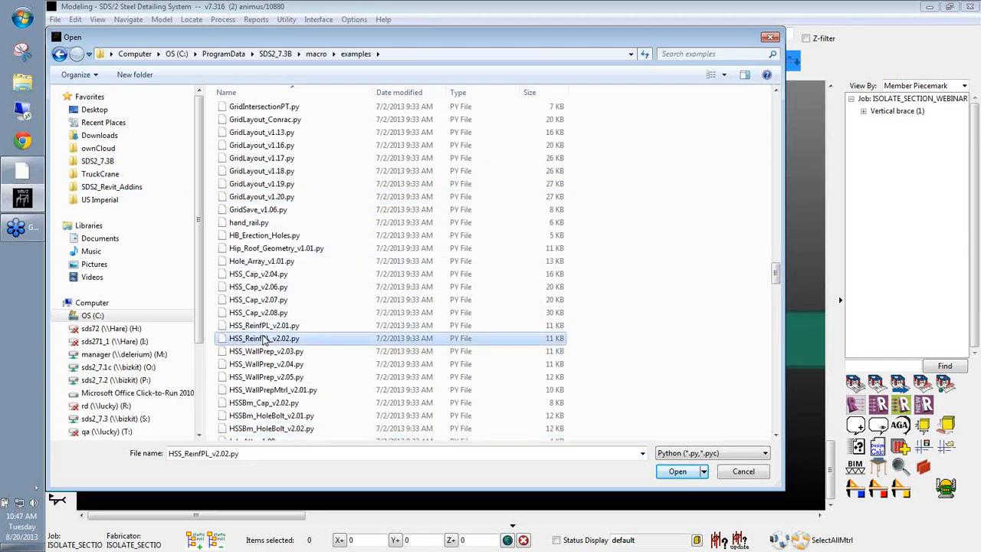
pyautogui.click(677, 471)
# Add 3/8 x 3 x 1-0 A36 reinforcement plates to VB_91 with side option BS and end option LE, centred just inboard of the left bolt.
pyautogui.click(417, 352)
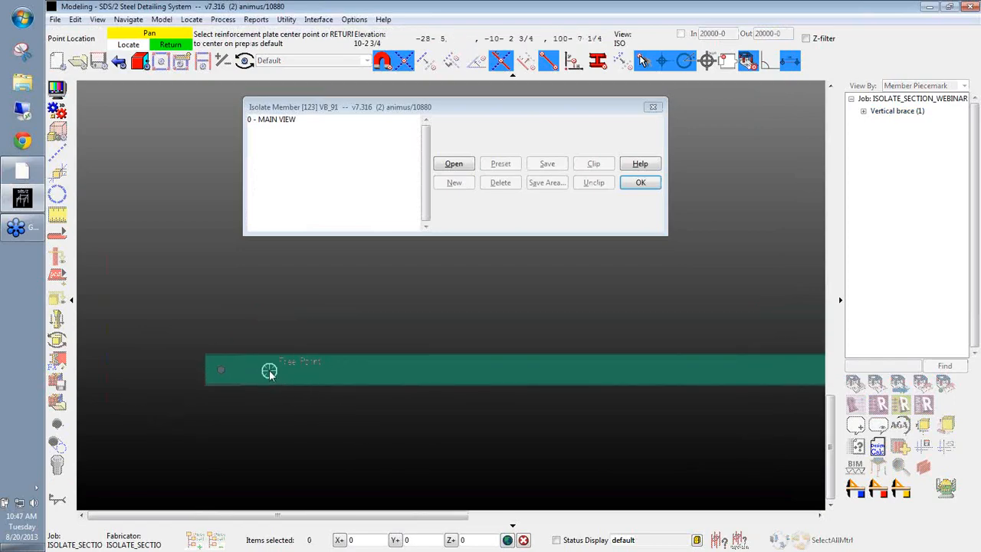
pyautogui.click(269, 371)
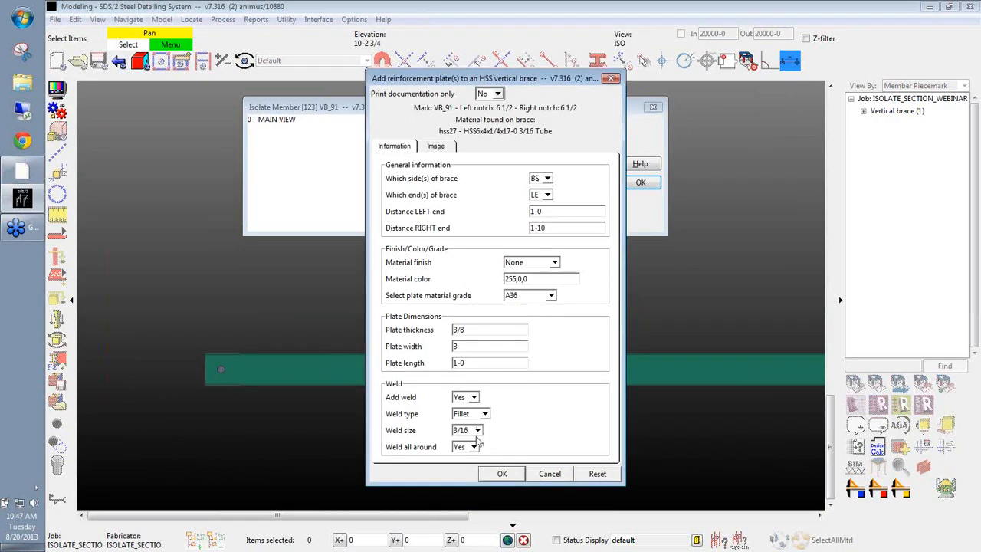
pyautogui.click(502, 473)
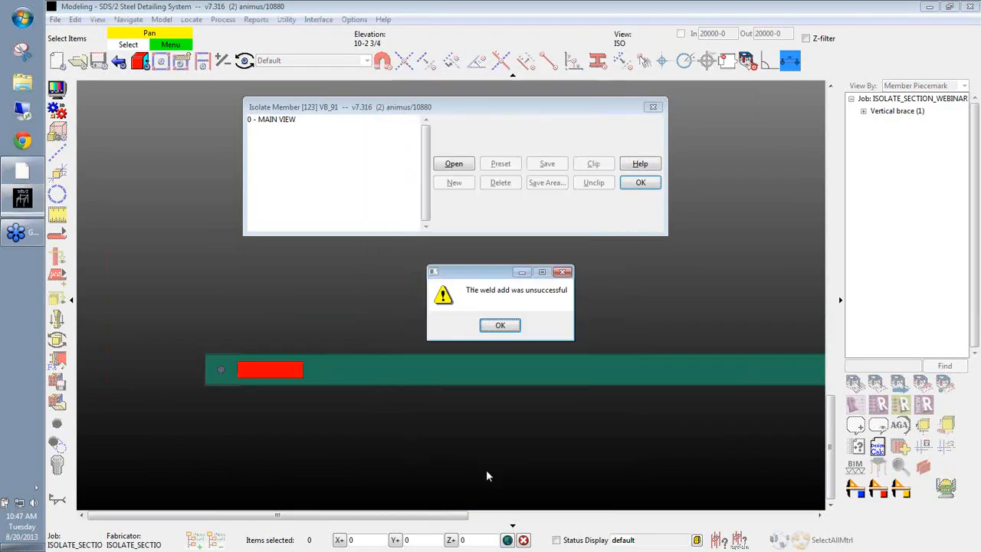
pyautogui.click(499, 325)
pyautogui.click(522, 328)
pyautogui.scroll(3, 237, 383)
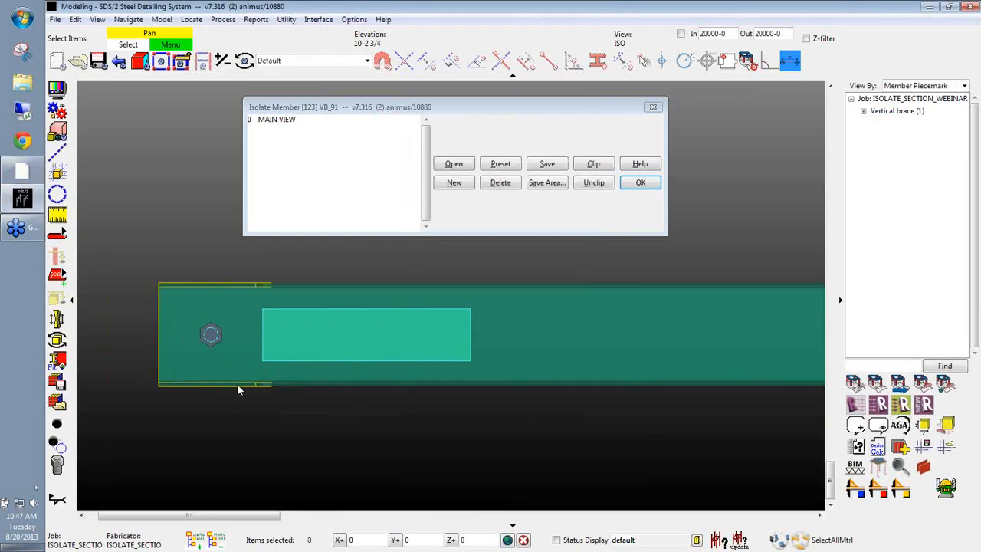
# Look over the full length of isolated brace VB_91 and return to the complete model.
pyautogui.scroll(-5, 354, 457)
pyautogui.scroll(-1, 427, 466)
pyautogui.moveTo(427, 467); pyautogui.dragTo(346, 380, button='middle')
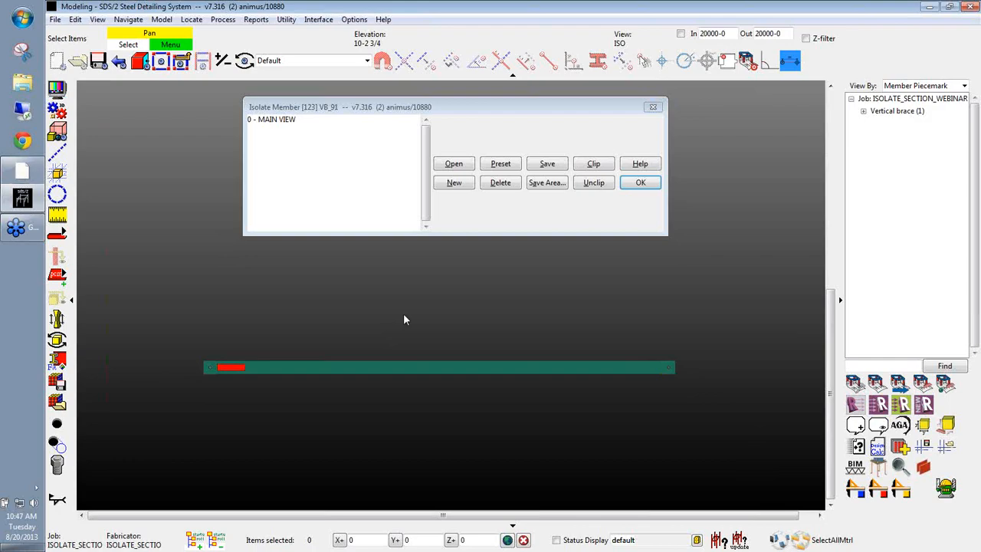
pyautogui.click(641, 184)
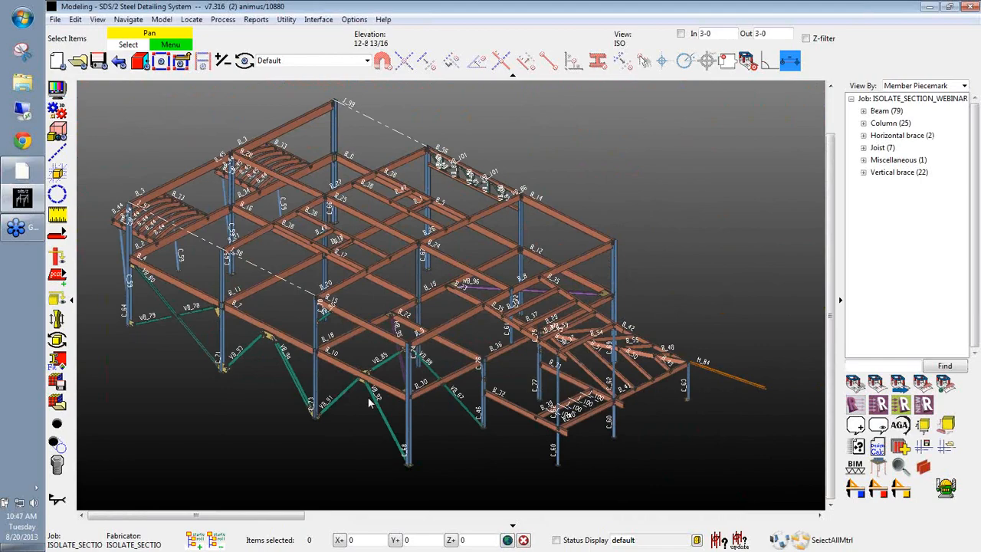
# Run the macro View_BottFlange_v2.00.py from the macro examples folder of SDS2_7.3B.
pyautogui.scroll(5, 537, 265)
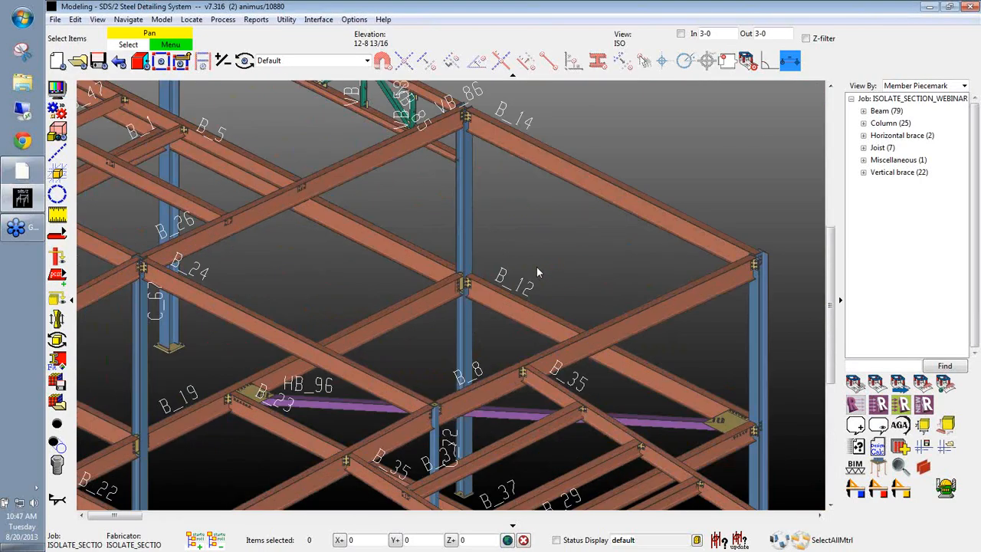
pyautogui.scroll(5, 534, 267)
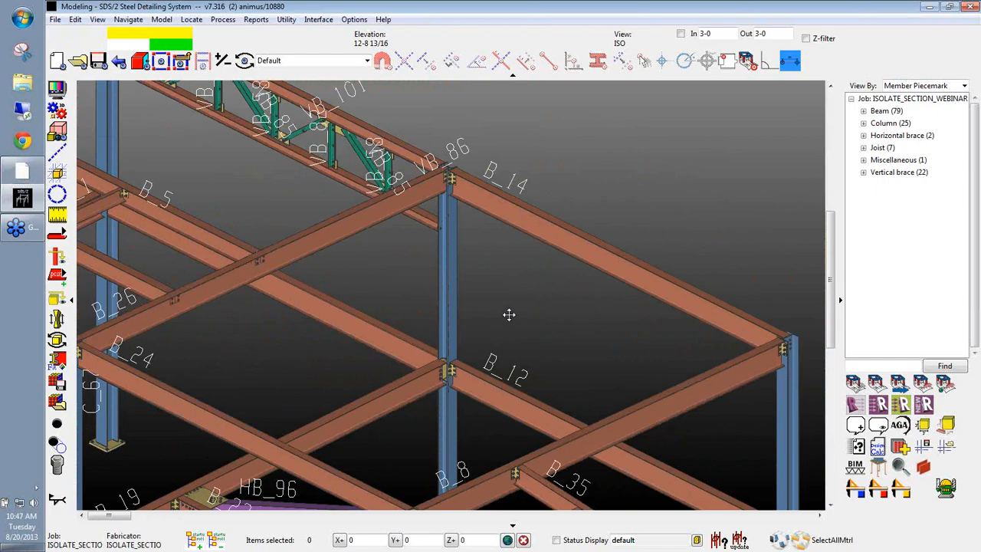
pyautogui.moveTo(509, 315); pyautogui.dragTo(467, 275, button='middle')
pyautogui.scroll(-1, 468, 275)
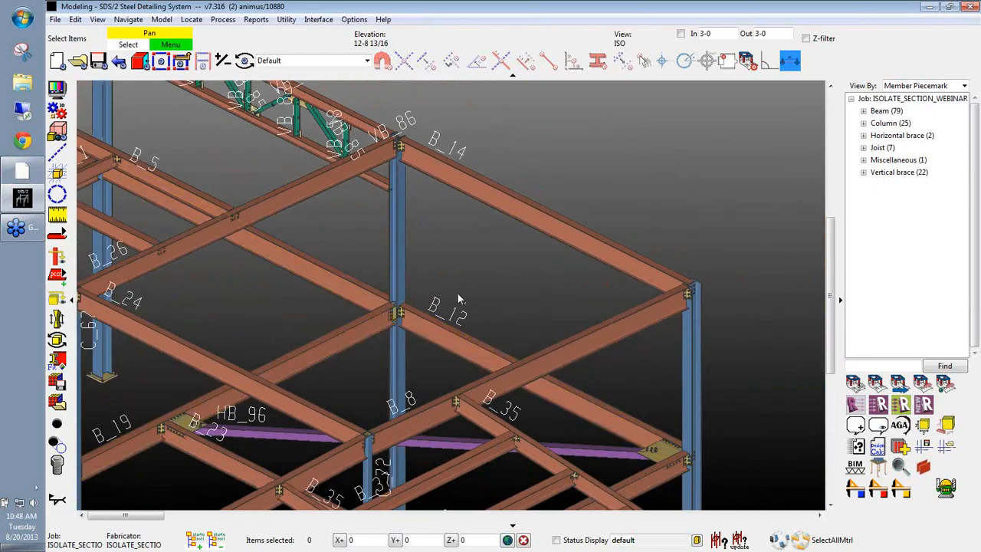
pyautogui.click(191, 541)
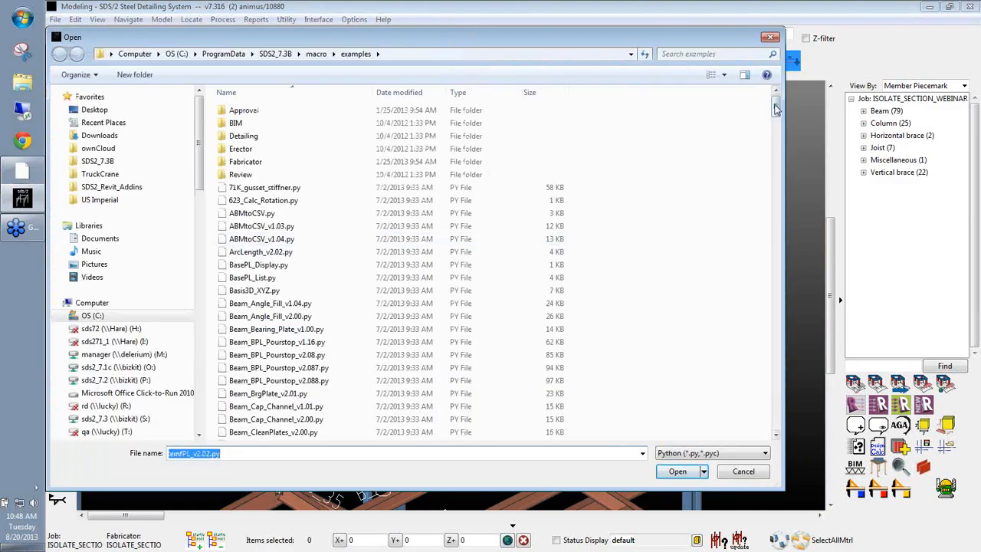
pyautogui.moveTo(775, 109); pyautogui.dragTo(778, 453)
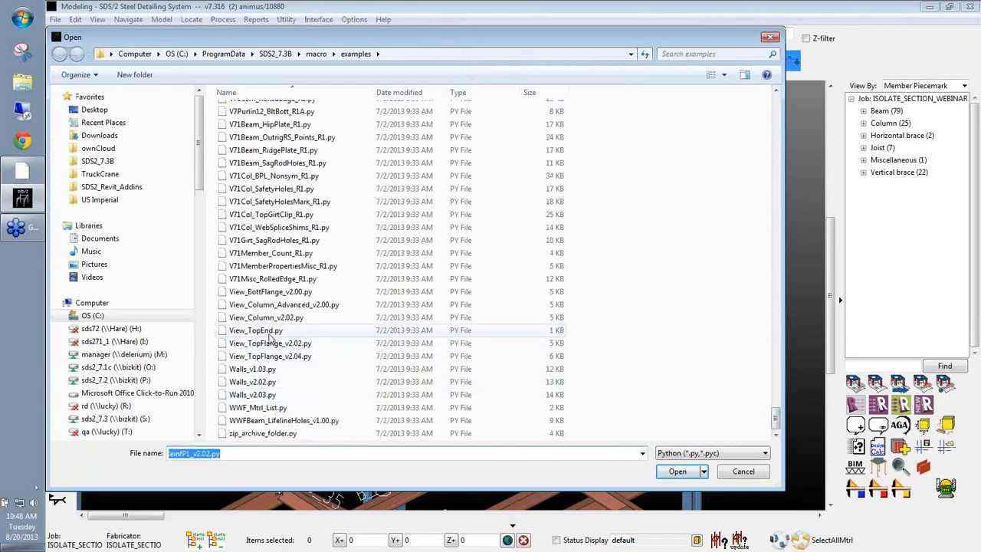
pyautogui.click(274, 294)
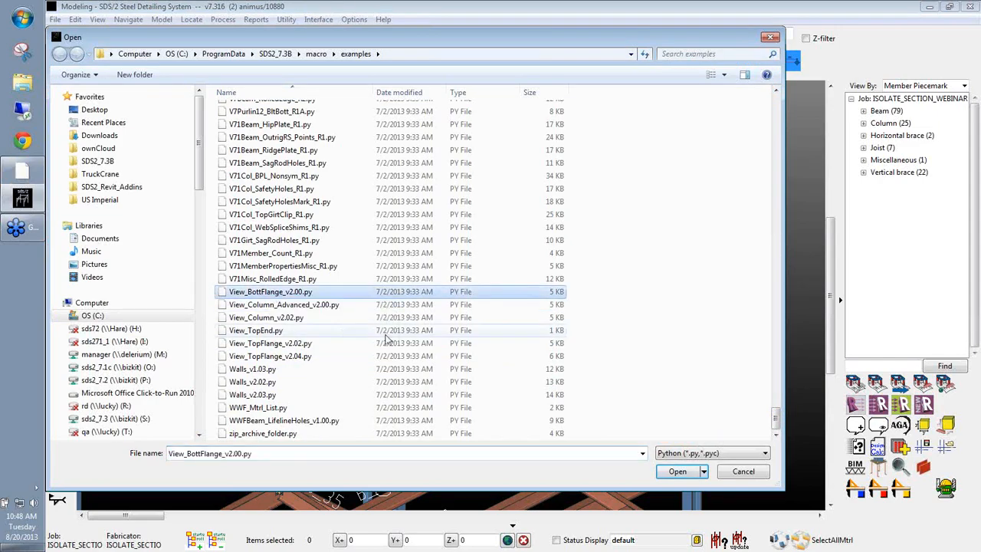
pyautogui.click(677, 471)
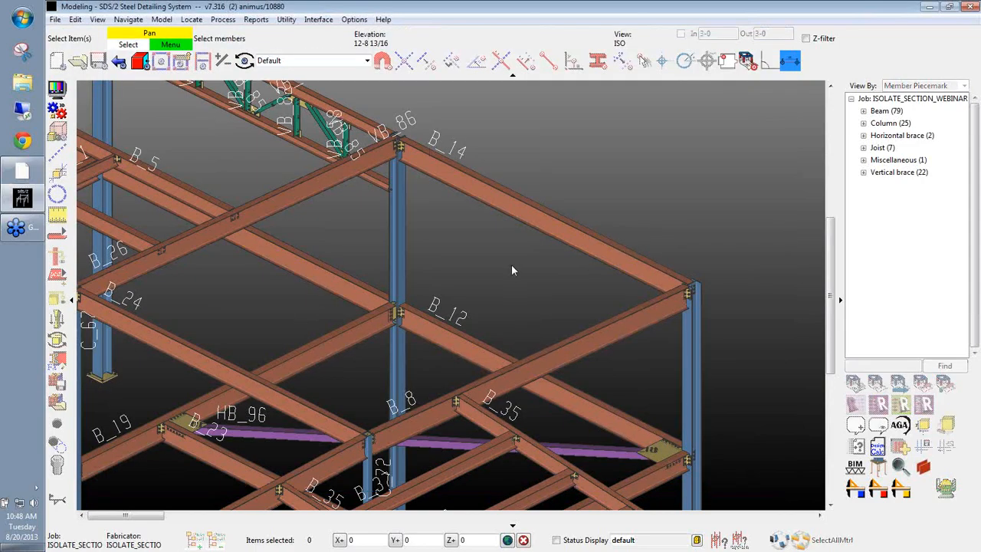
# Add bottom flange views to beams B_12, B_5, B_19, B_14 and B_26 with depth check IN 3 and OUT 2000-0, and end the macro.
pyautogui.moveTo(536, 277); pyautogui.dragTo(562, 290, button='middle')
pyautogui.click(500, 358)
pyautogui.keyDown('shift'); pyautogui.click(339, 286); pyautogui.keyUp('shift')
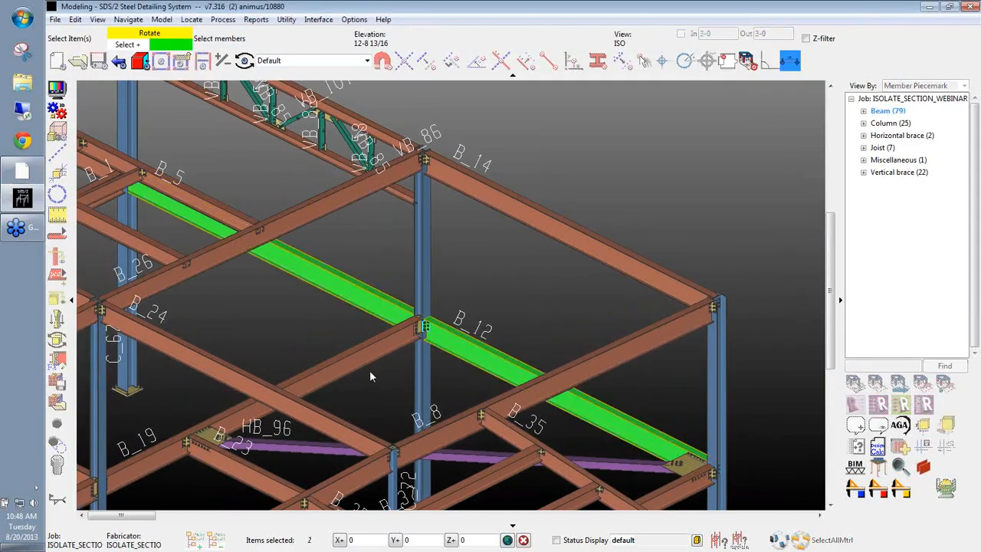
pyautogui.keyDown('shift'); pyautogui.click(367, 364); pyautogui.keyUp('shift')
pyautogui.keyDown('shift'); pyautogui.click(541, 233); pyautogui.keyUp('shift')
pyautogui.keyDown('shift'); pyautogui.click(384, 175); pyautogui.keyUp('shift')
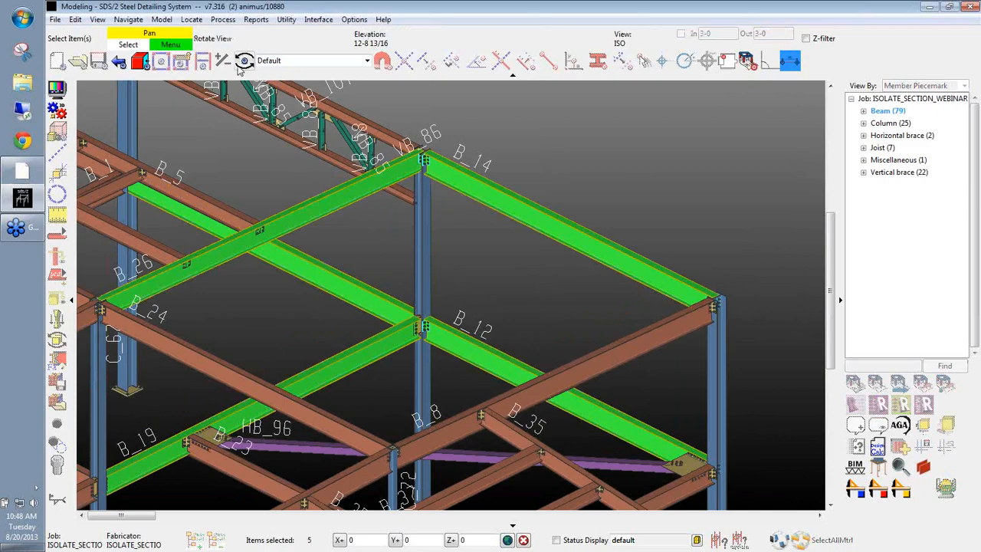
pyautogui.rightClick(534, 259)
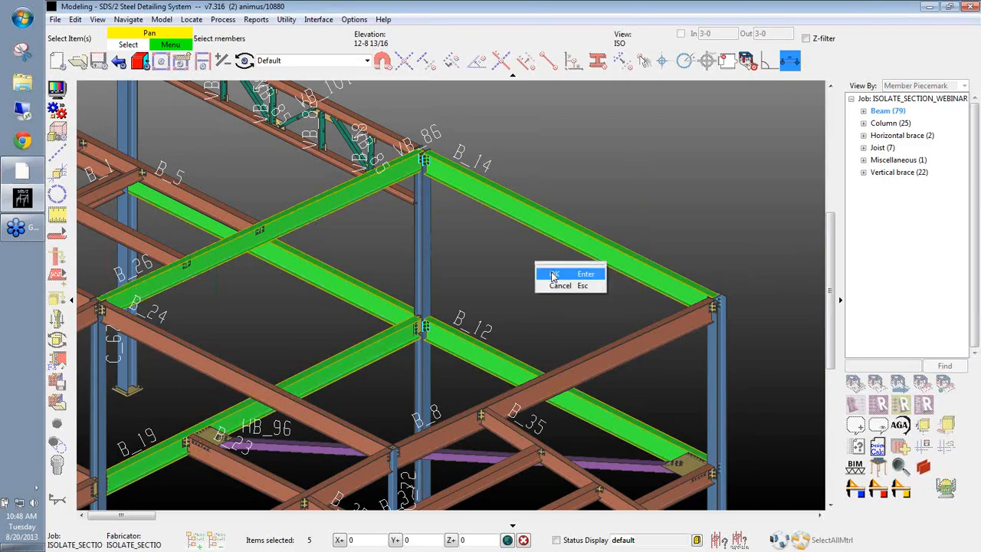
pyautogui.click(553, 276)
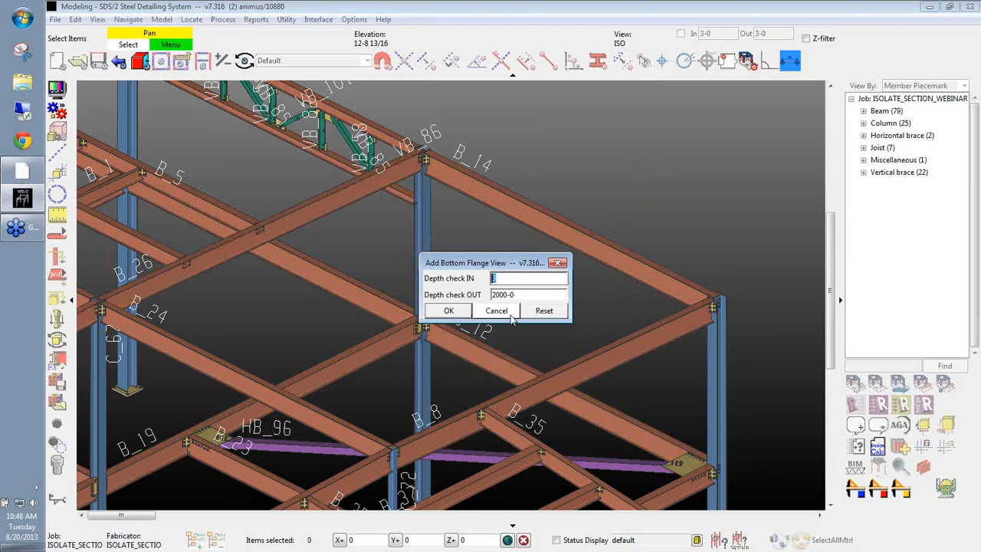
pyautogui.click(449, 310)
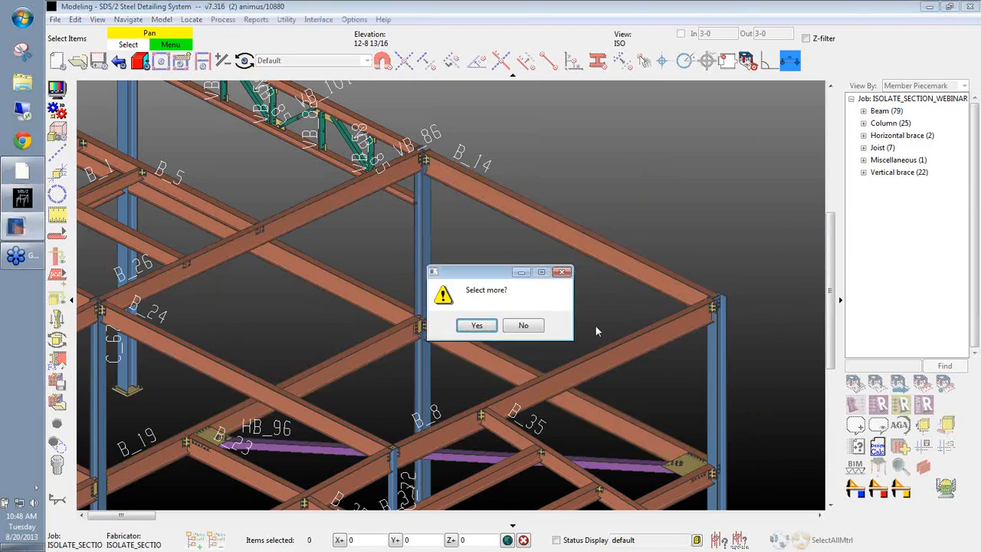
pyautogui.click(522, 325)
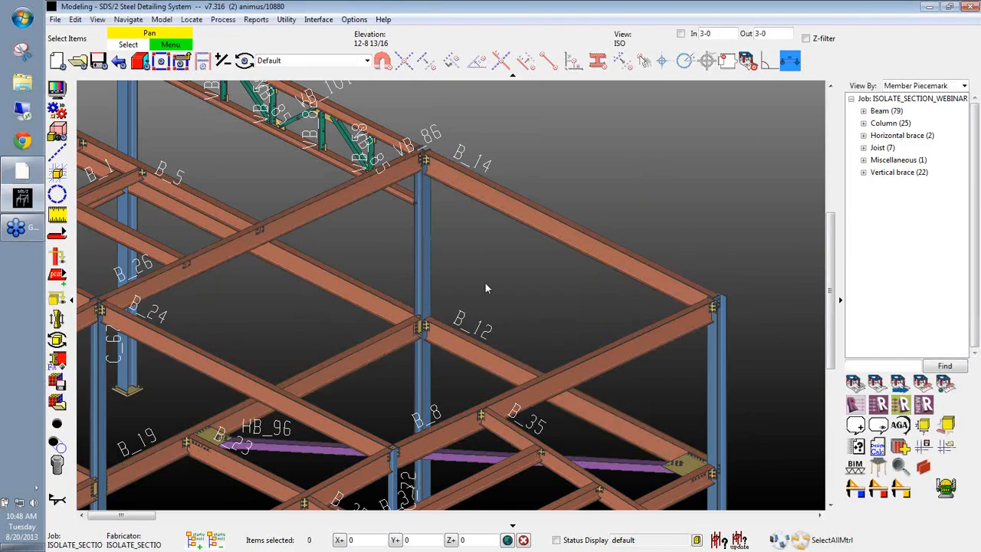
# Isolate beam B_14 to check its user-created bottom flange view, and return to the full model.
pyautogui.click(506, 203)
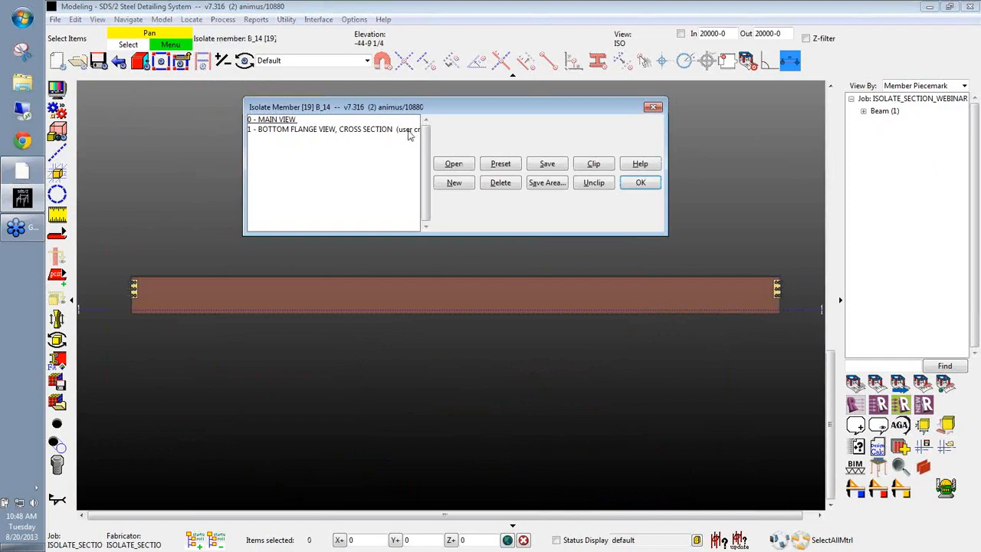
pyautogui.click(348, 130)
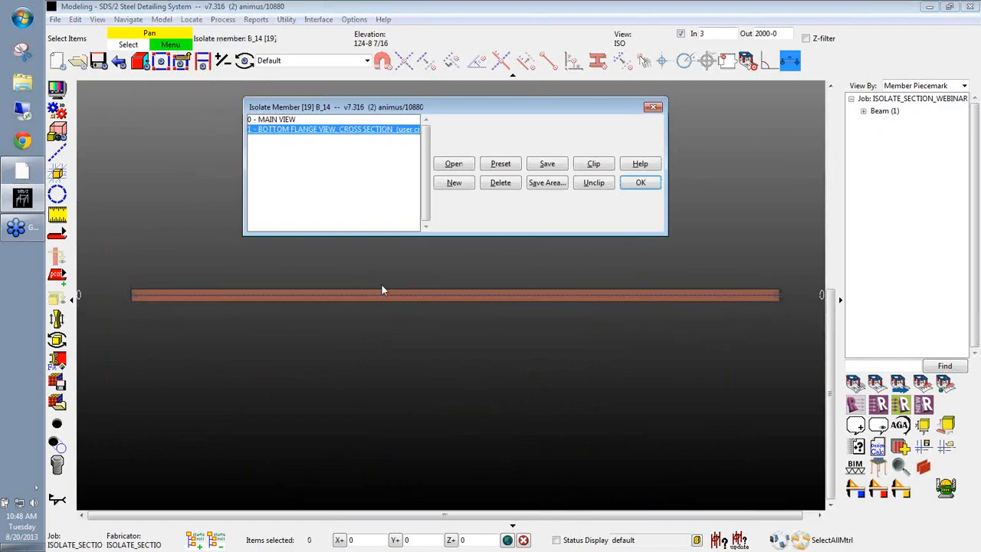
pyautogui.click(639, 182)
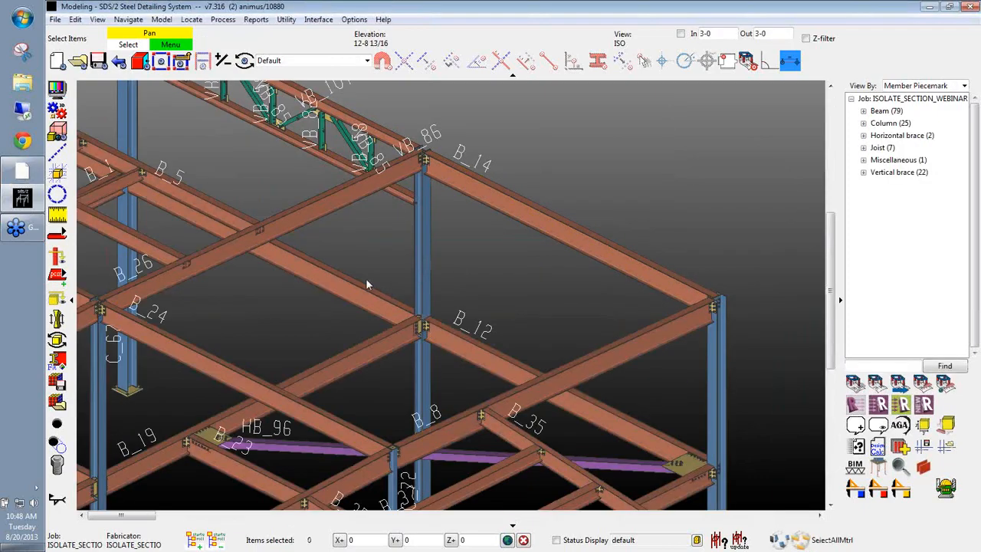
# Isolate beam B_5 to check its view list, and return to the full model.
pyautogui.click(346, 299)
pyautogui.press('i')
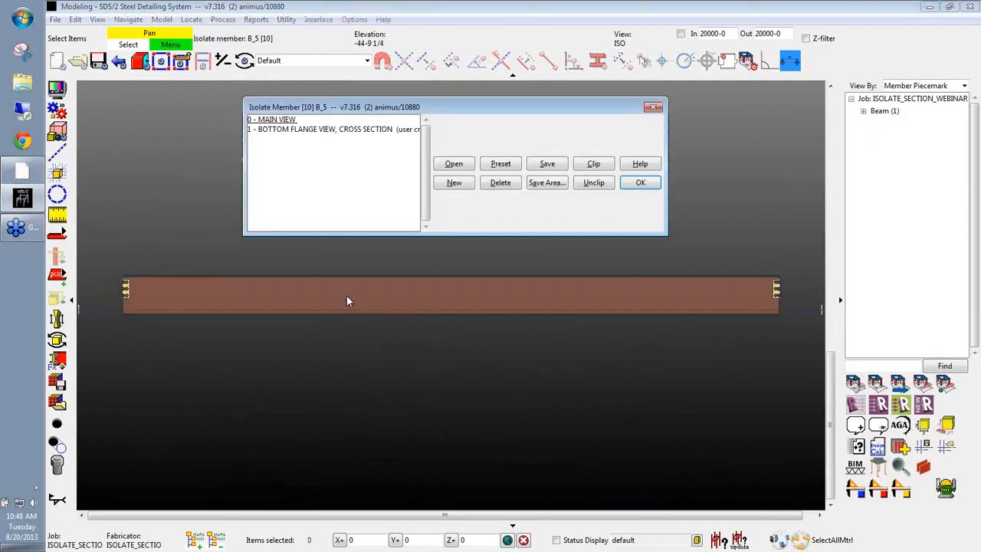
pyautogui.click(633, 186)
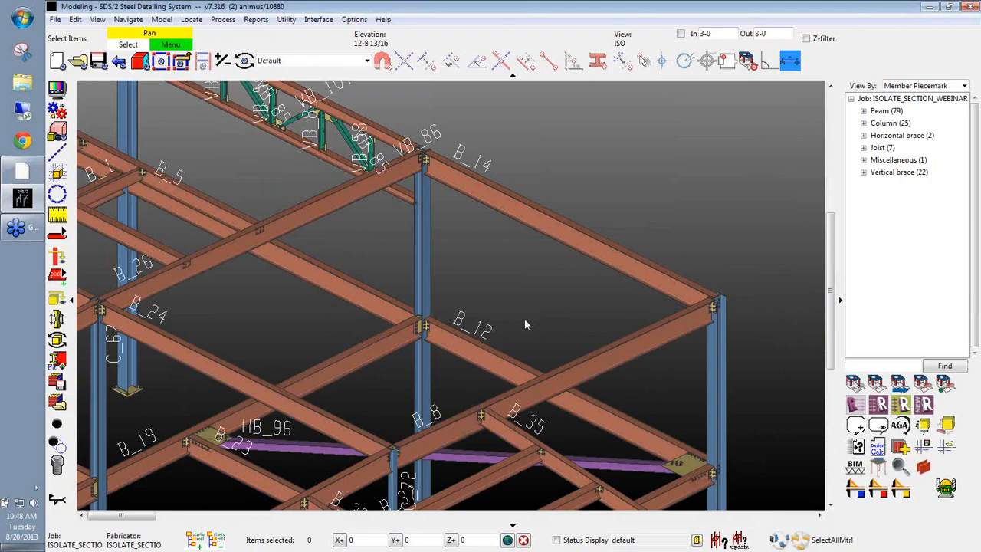
# Detail sloped beam B_43 with existing drawing annotations preserved set to None, and show its detail drawing.
pyautogui.scroll(-4, 555, 272)
pyautogui.scroll(-2, 552, 233)
pyautogui.moveTo(550, 263)
pyautogui.mouseDown(button='middle')
pyautogui.moveTo(551, 233)
pyautogui.moveTo(554, 249)
pyautogui.mouseUp(button='middle')
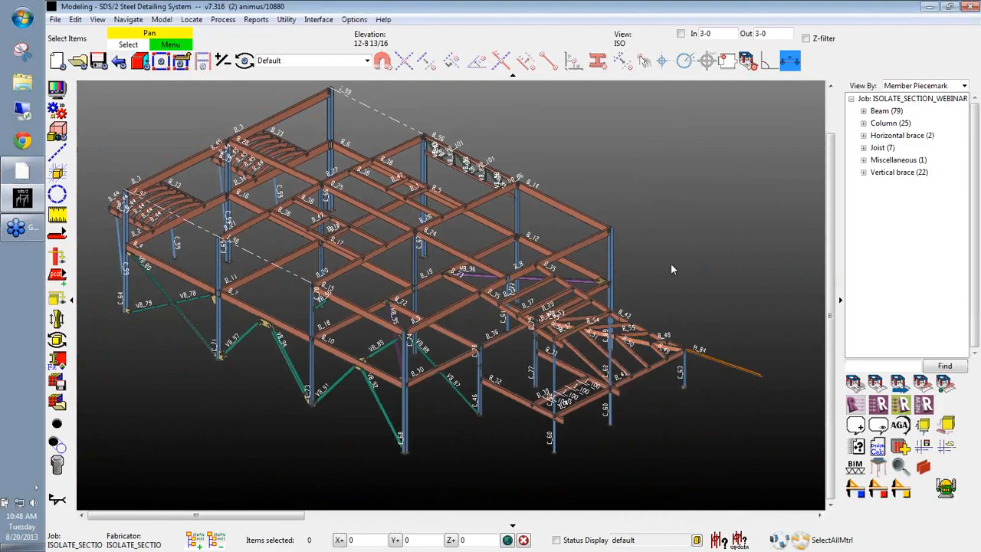
pyautogui.scroll(5, 627, 328)
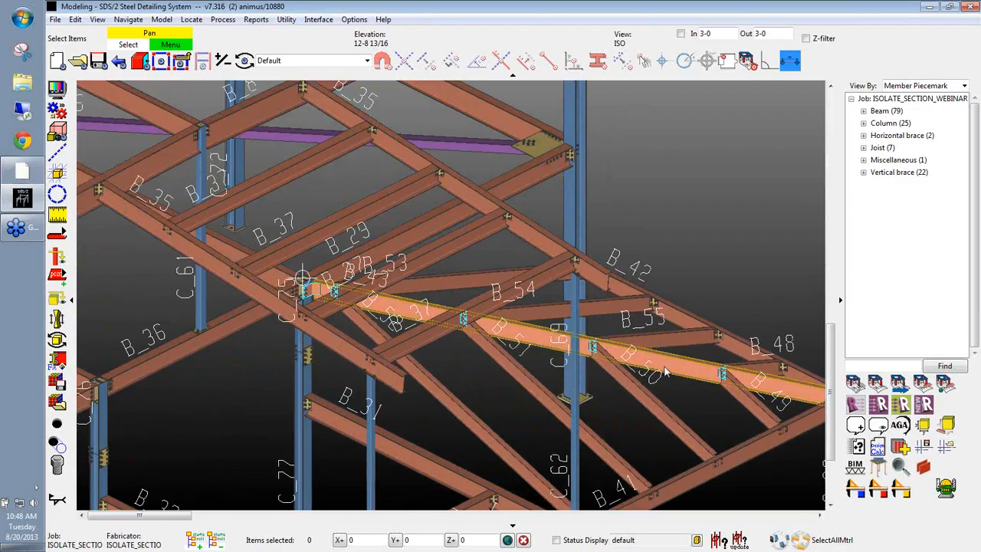
pyautogui.moveTo(665, 366); pyautogui.dragTo(570, 344, button='middle')
pyautogui.click(570, 344)
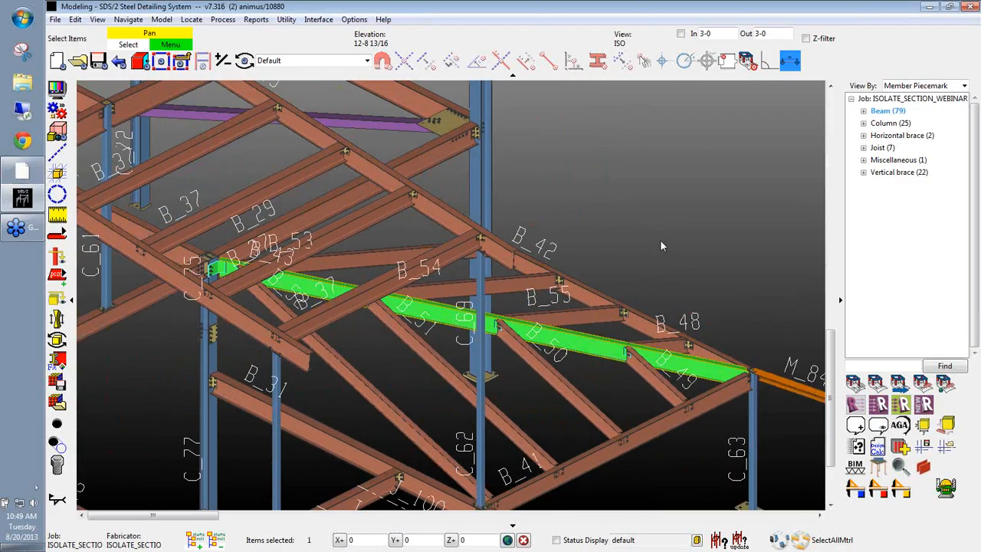
pyautogui.rightClick(585, 83)
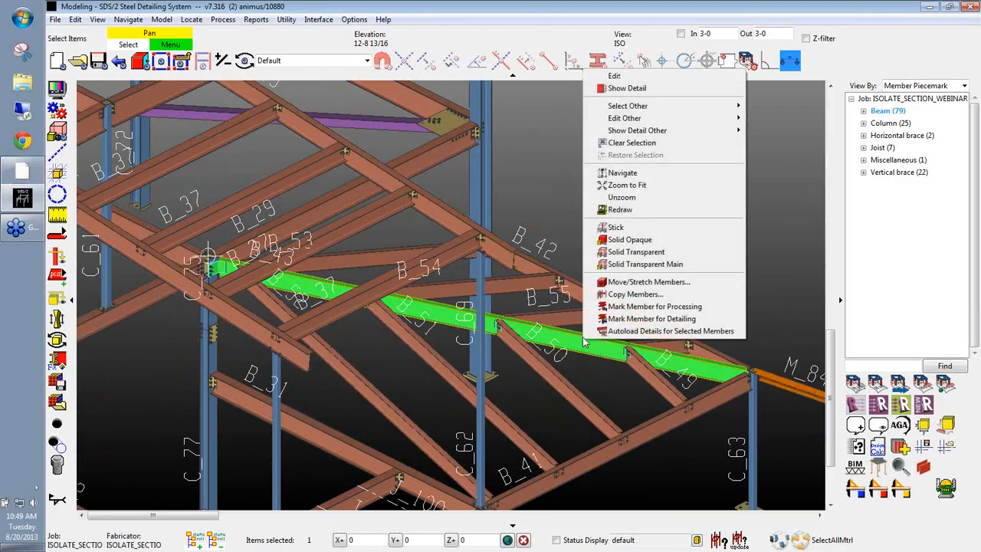
pyautogui.click(618, 89)
pyautogui.click(474, 326)
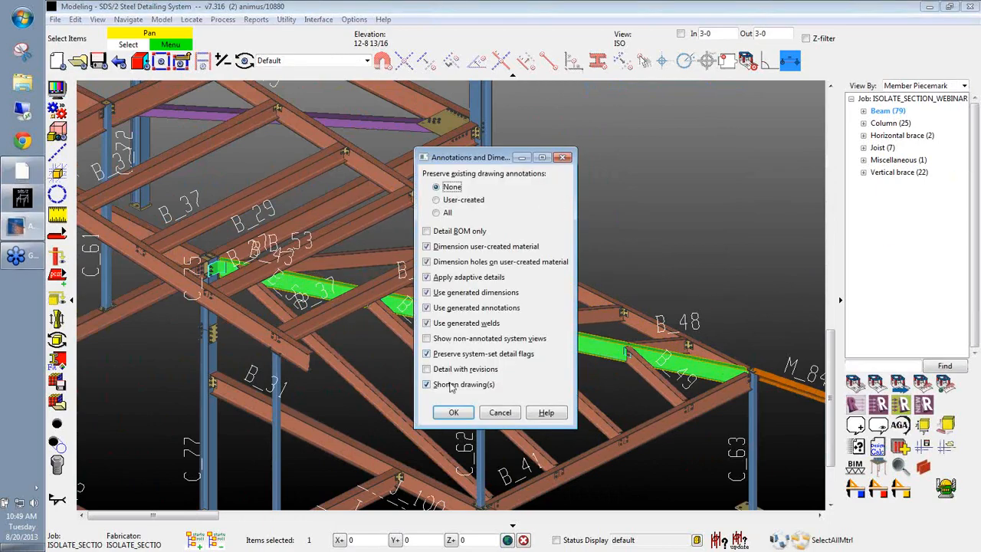
pyautogui.click(450, 412)
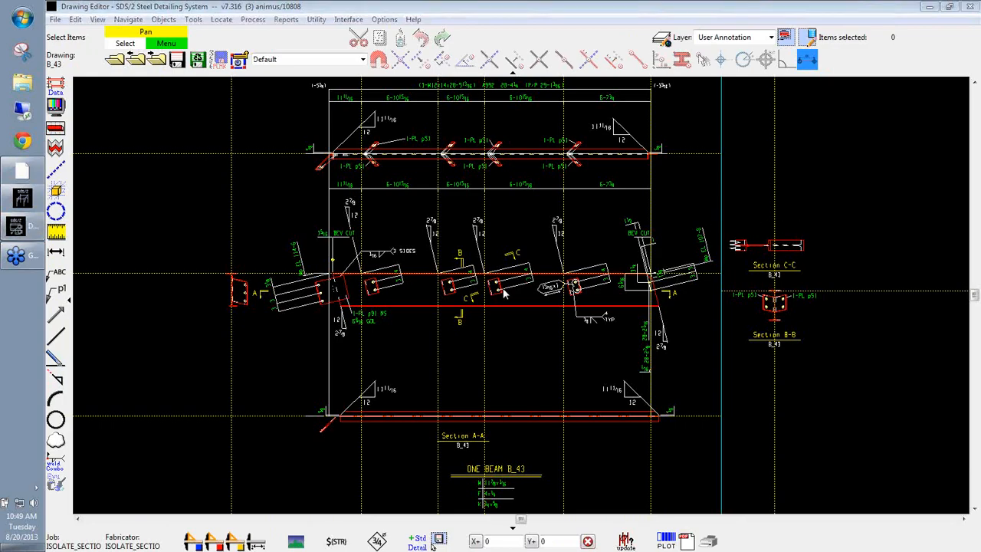
# Inspect the left end view on the B_43 detail drawing and clear the drawing's construction lines.
pyautogui.moveTo(517, 329)
pyautogui.mouseDown(button='middle')
pyautogui.moveTo(503, 354)
pyautogui.moveTo(527, 333)
pyautogui.mouseUp(button='middle')
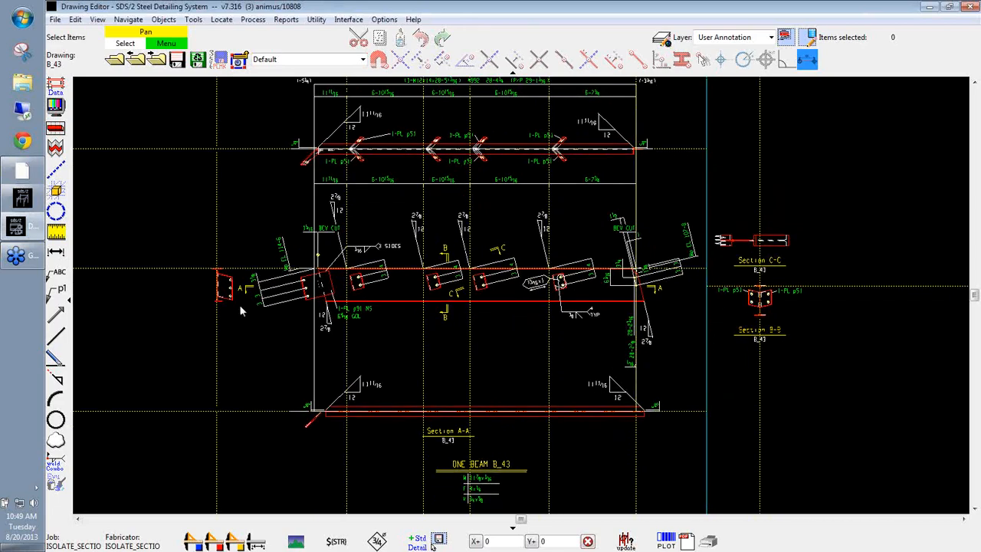
pyautogui.scroll(5, 239, 306)
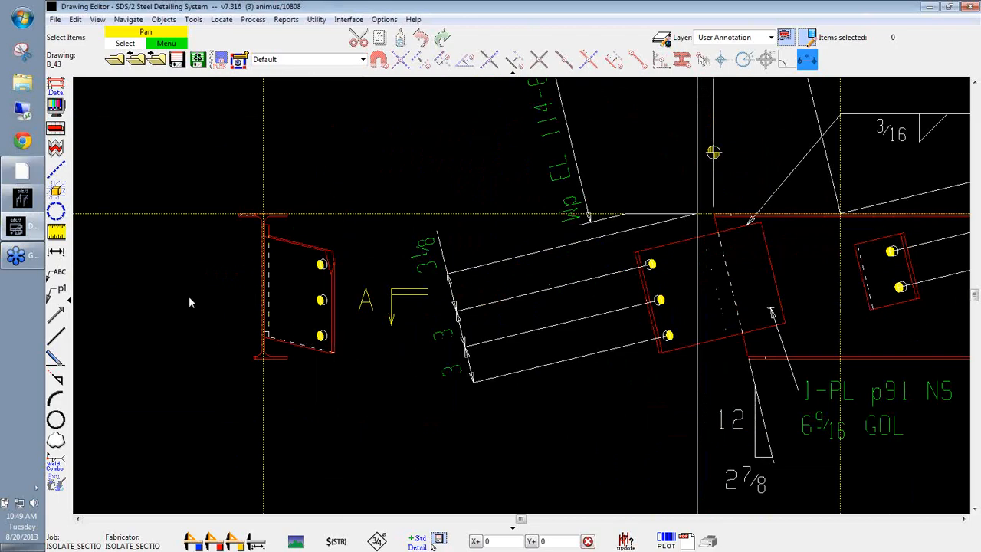
pyautogui.scroll(-5, 185, 314)
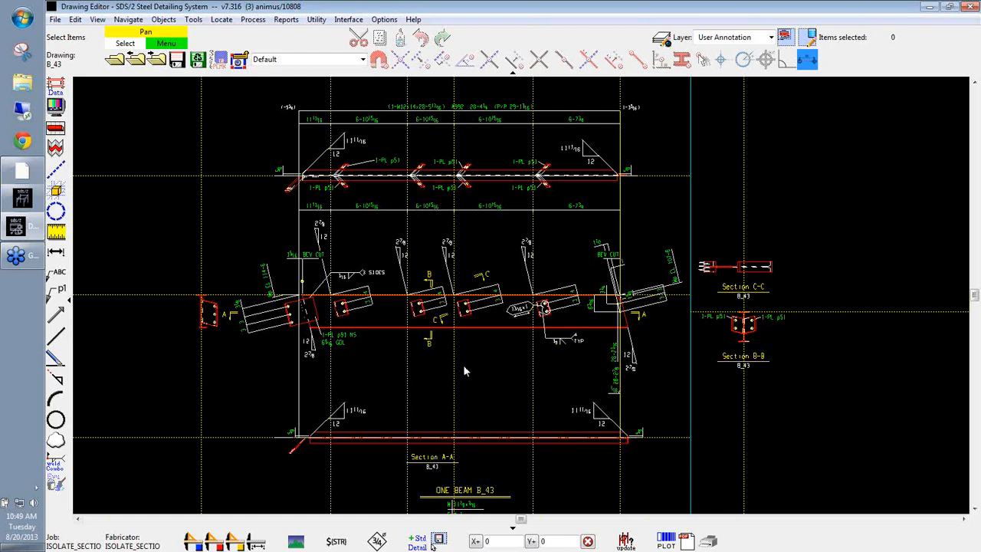
pyautogui.hotkey('ctrl', 'e')
pyautogui.click(508, 377)
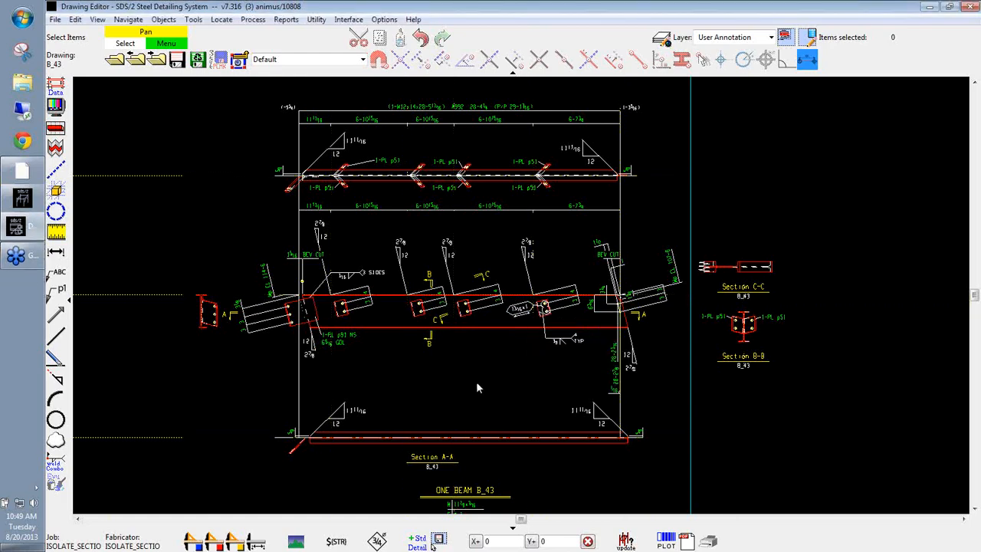
pyautogui.moveTo(475, 385); pyautogui.dragTo(460, 372, button='middle')
pyautogui.scroll(2, 460, 373)
pyautogui.scroll(-4, 459, 373)
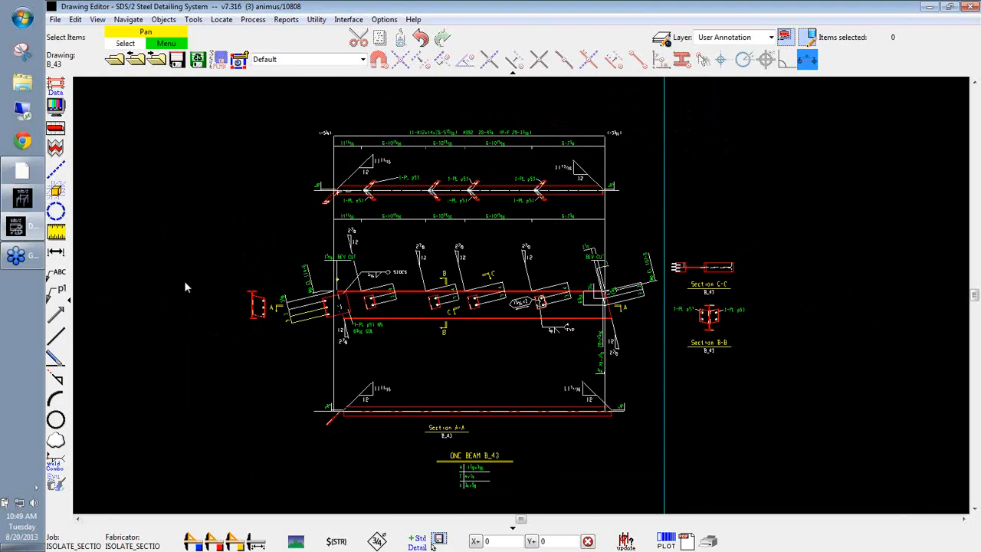
# Switch back to Modeling and isolate the selected sloped beam B_43.
pyautogui.click(23, 200)
pyautogui.click(115, 192)
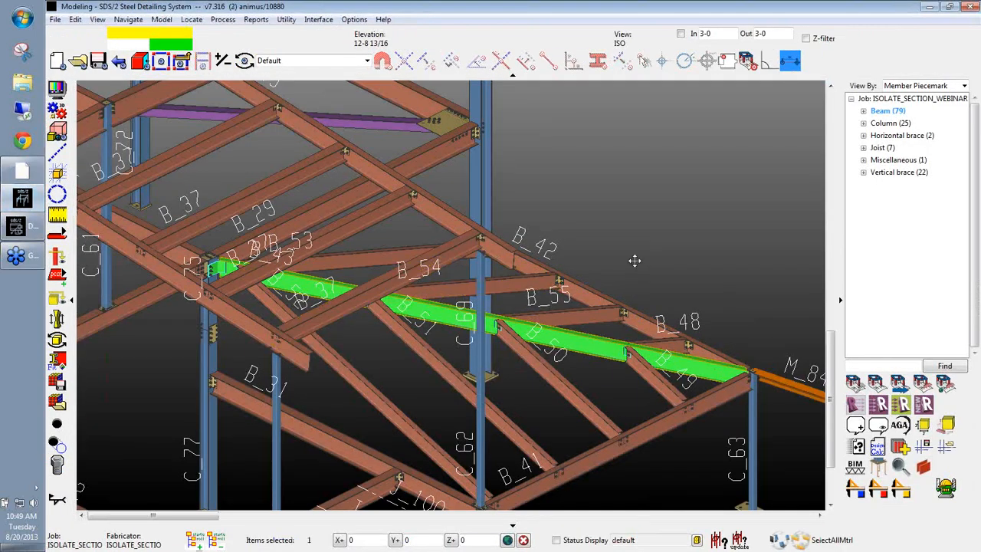
pyautogui.scroll(3, 623, 259)
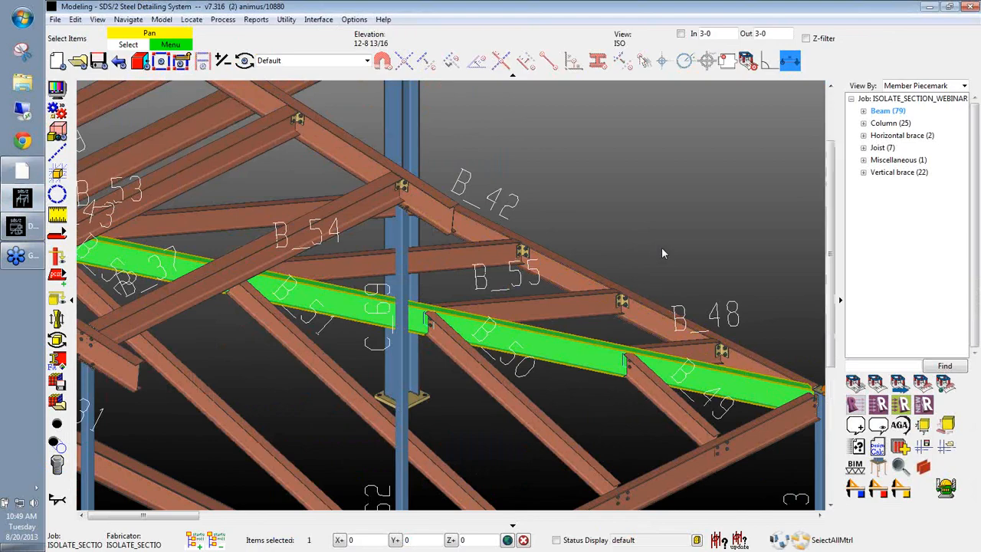
pyautogui.press('i')
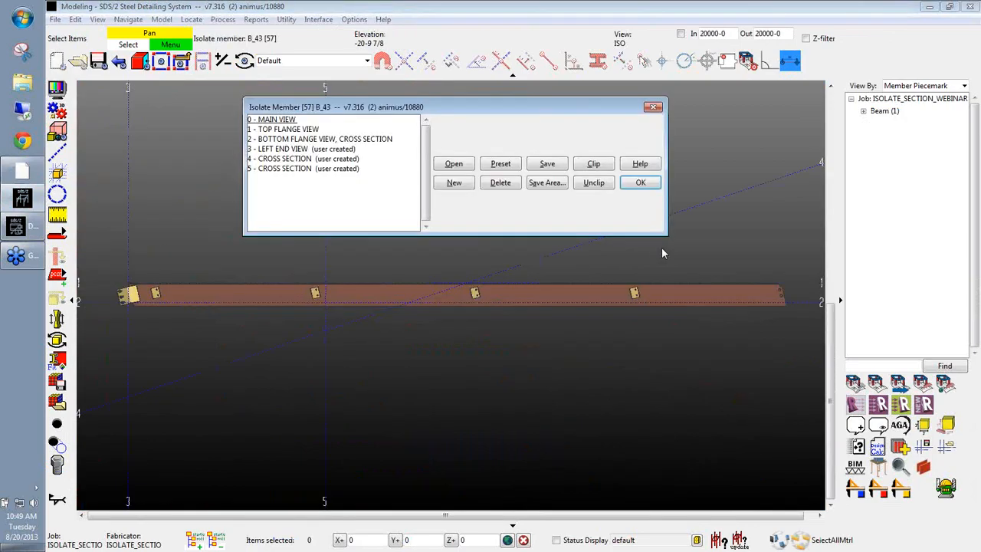
# Delete the two user-created cross section views 4 and 5 of isolated beam B_43, and return to the full model.
pyautogui.click(290, 169)
pyautogui.click(289, 159)
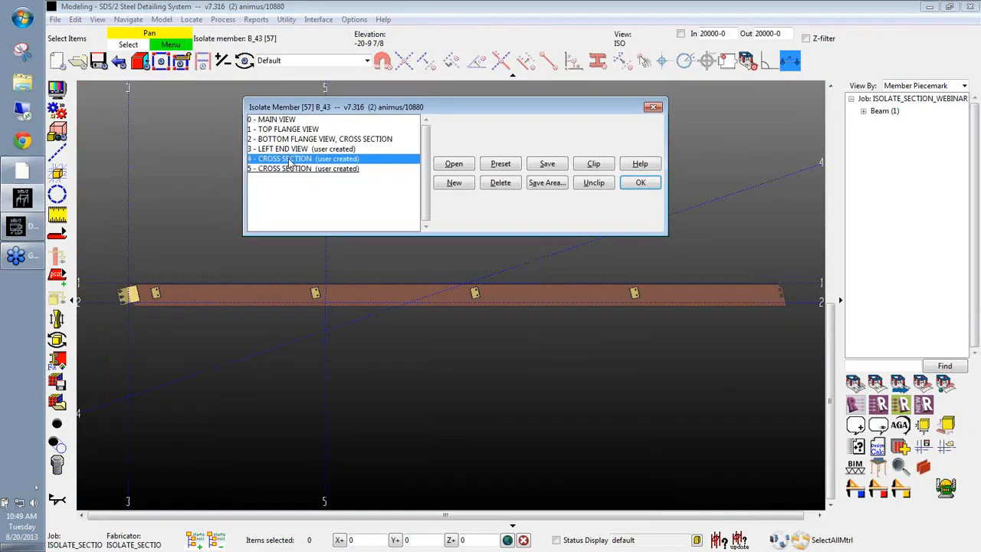
pyautogui.click(498, 183)
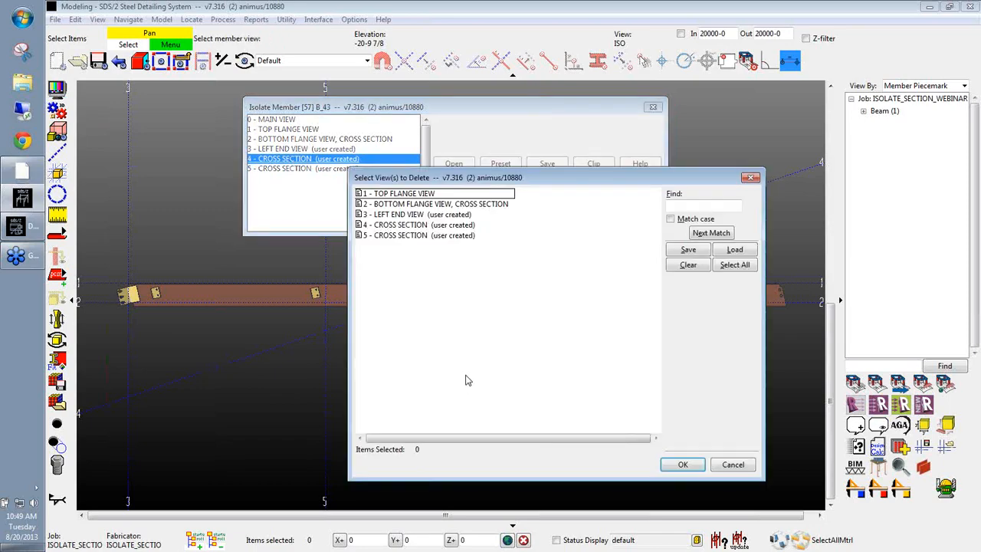
pyautogui.moveTo(405, 226); pyautogui.dragTo(406, 232)
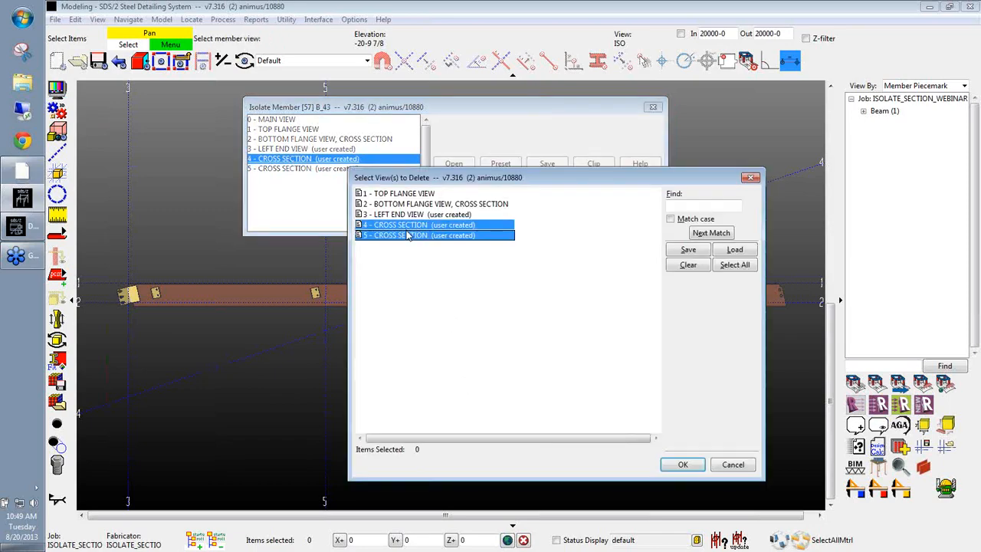
pyautogui.click(681, 464)
pyautogui.click(636, 182)
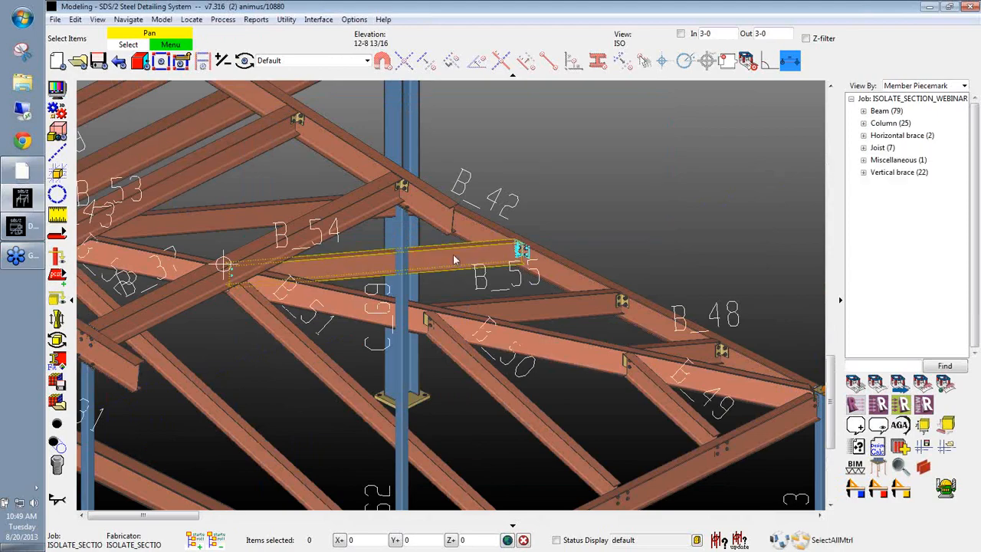
# Switch to the Drawing Editor, redetail B_43 with existing drawing annotations preserved set to None, and clear the construction lines.
pyautogui.click(16, 226)
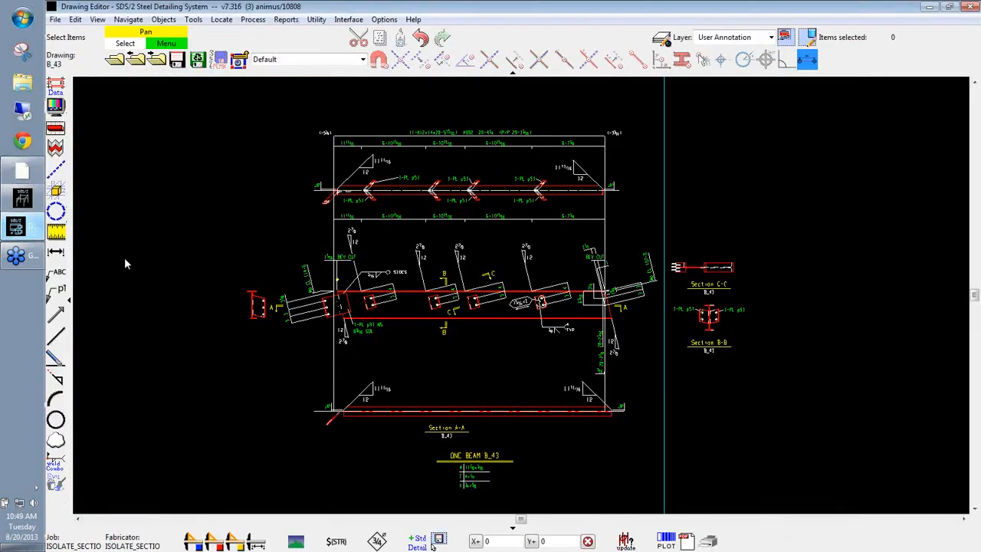
pyautogui.hotkey('alt', 'p')
pyautogui.click(284, 132)
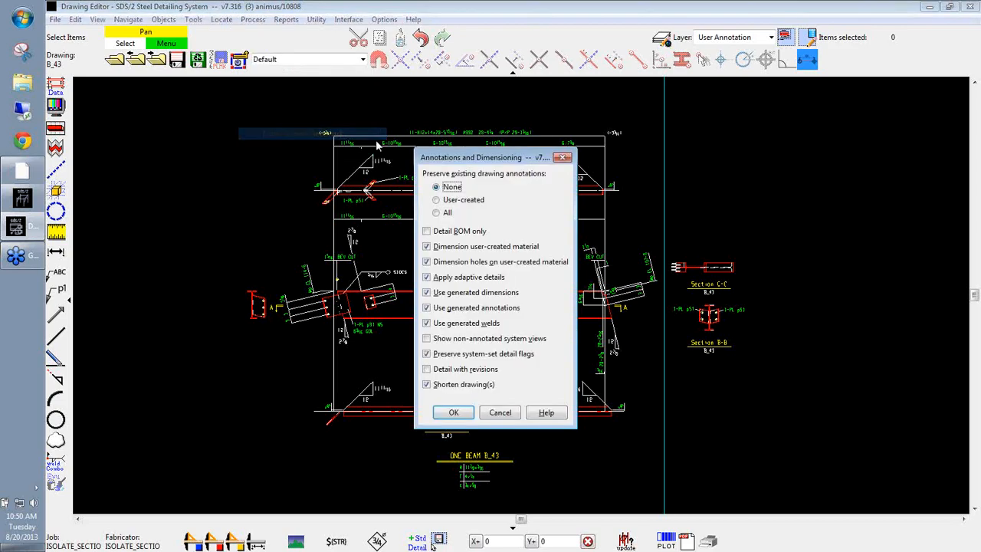
pyautogui.click(452, 412)
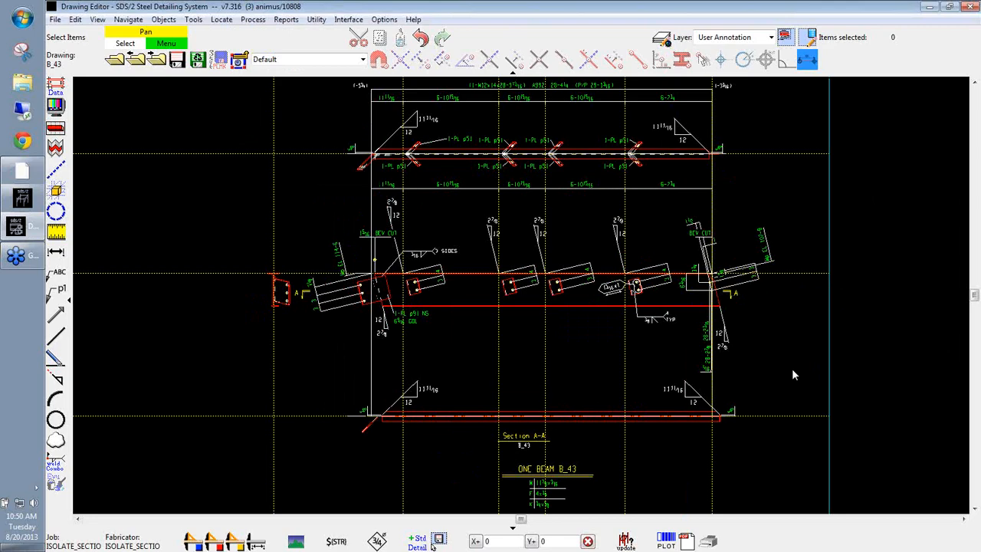
pyautogui.click(522, 375)
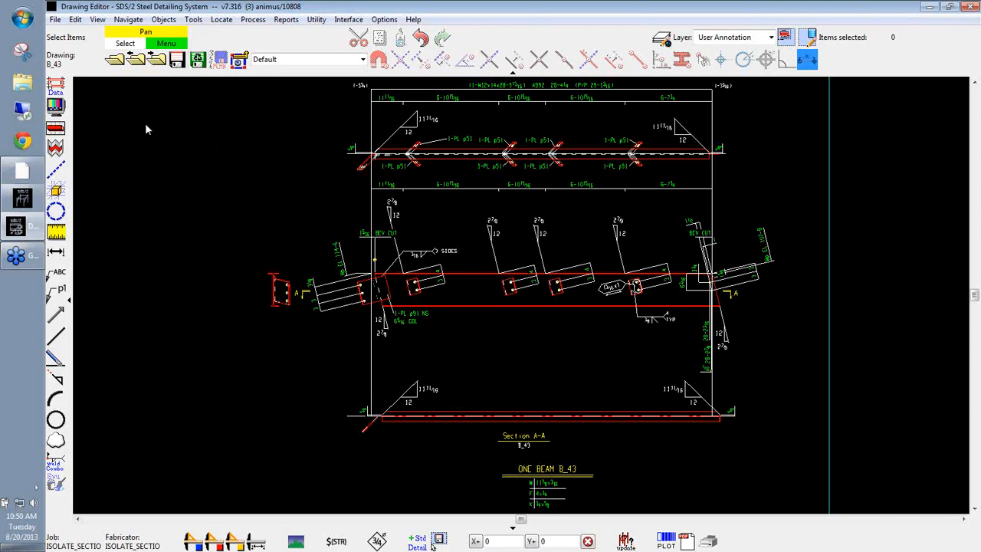
# Show the drawing unshortened and cut a vertical section through the main view just beyond the third clip plate, looking toward the plate.
pyautogui.click(56, 131)
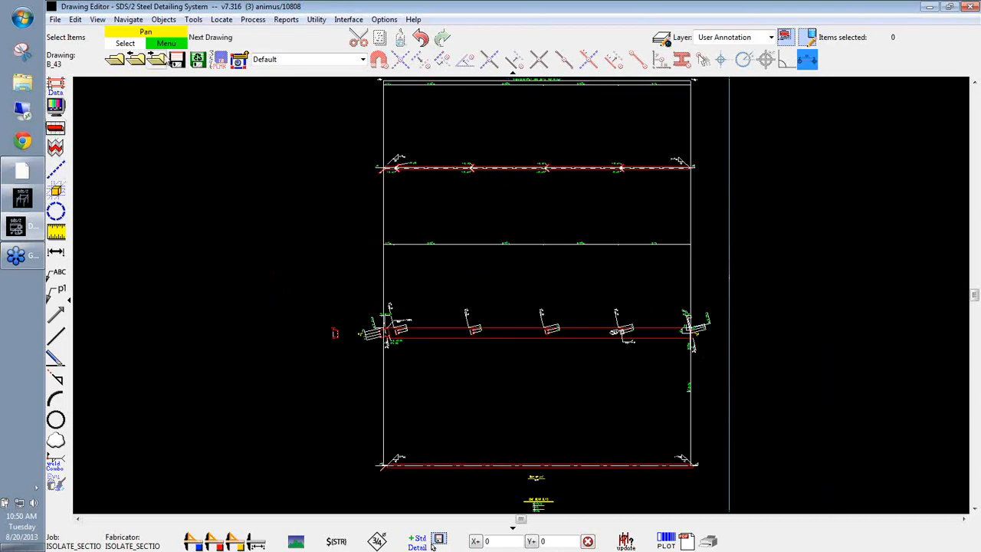
pyautogui.click(97, 19)
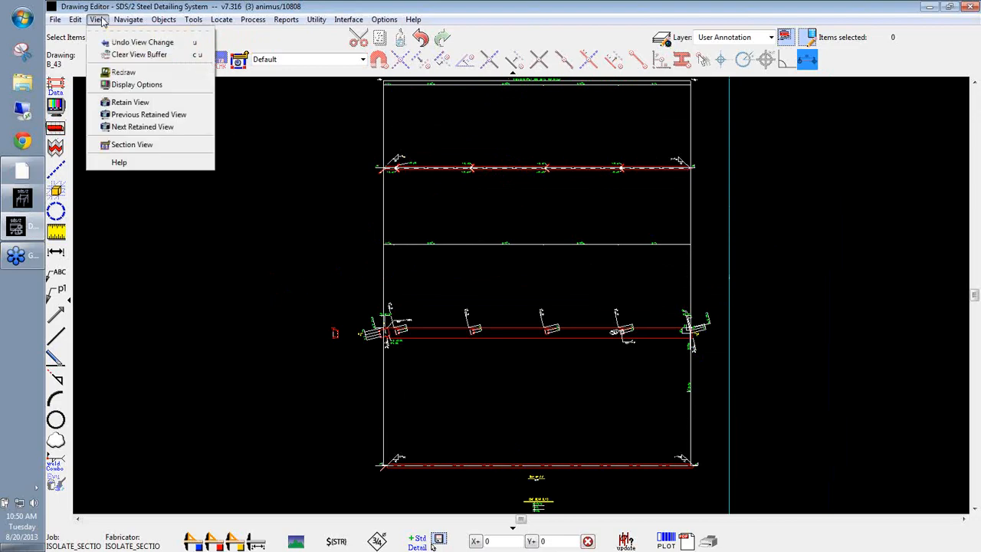
pyautogui.click(124, 145)
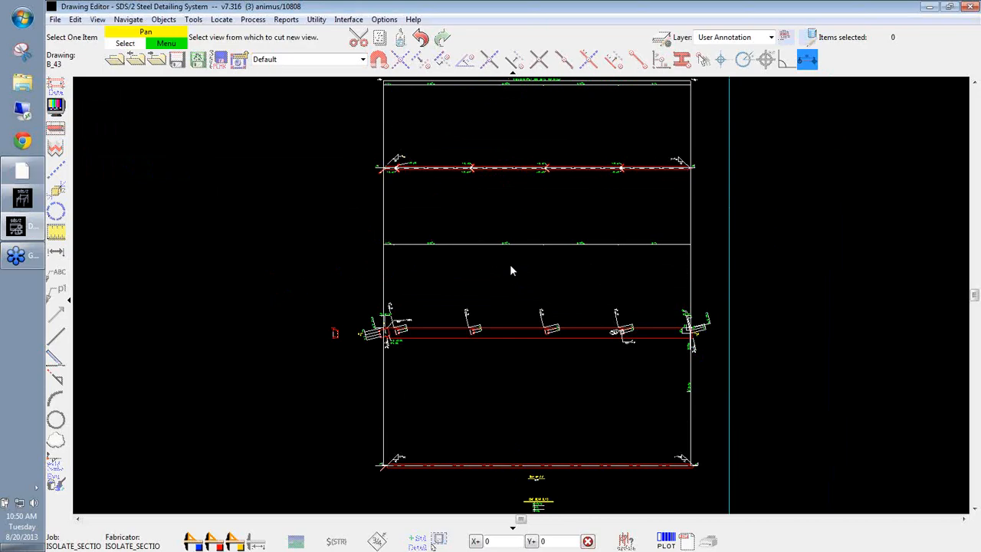
pyautogui.scroll(4, 553, 296)
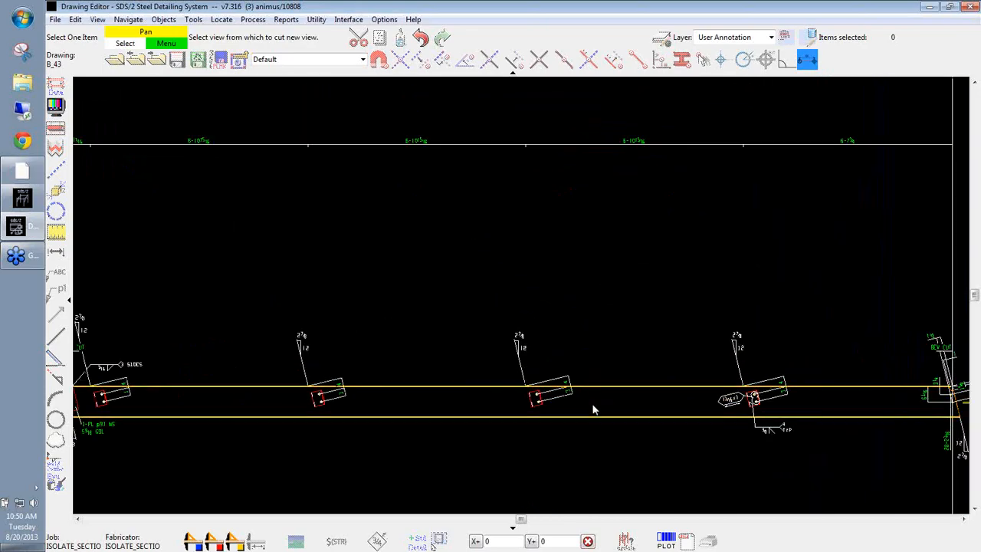
pyautogui.scroll(2, 592, 410)
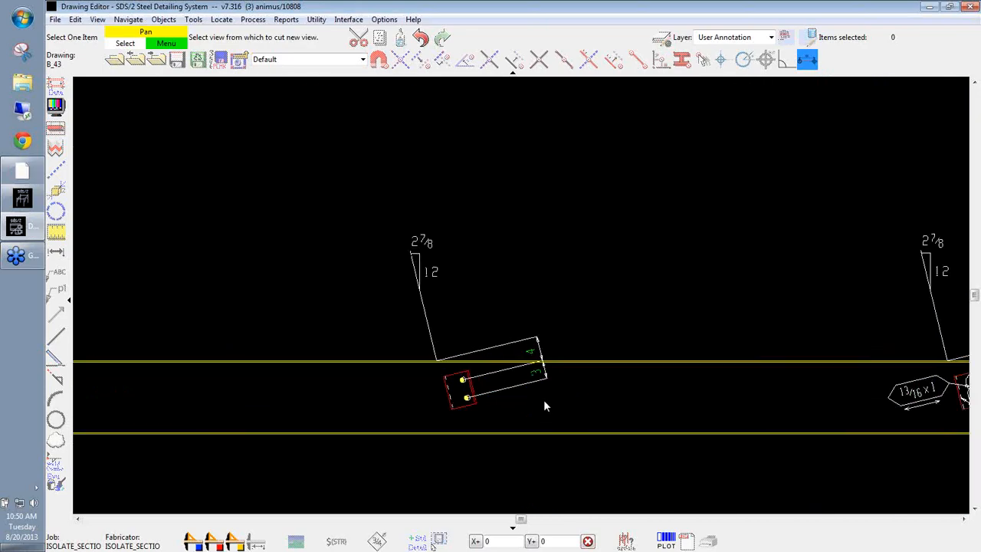
pyautogui.click(543, 405)
pyautogui.scroll(3, 502, 343)
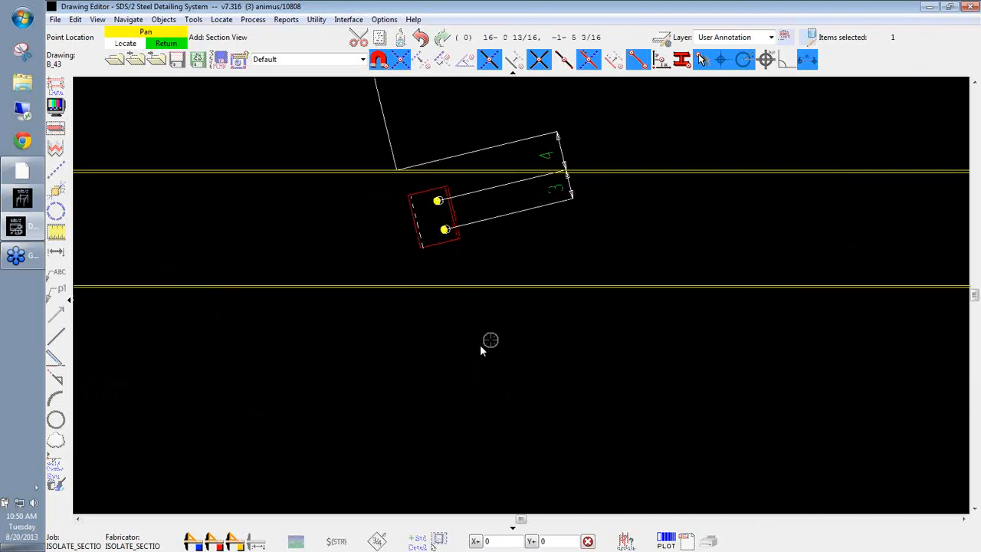
pyautogui.click(480, 344)
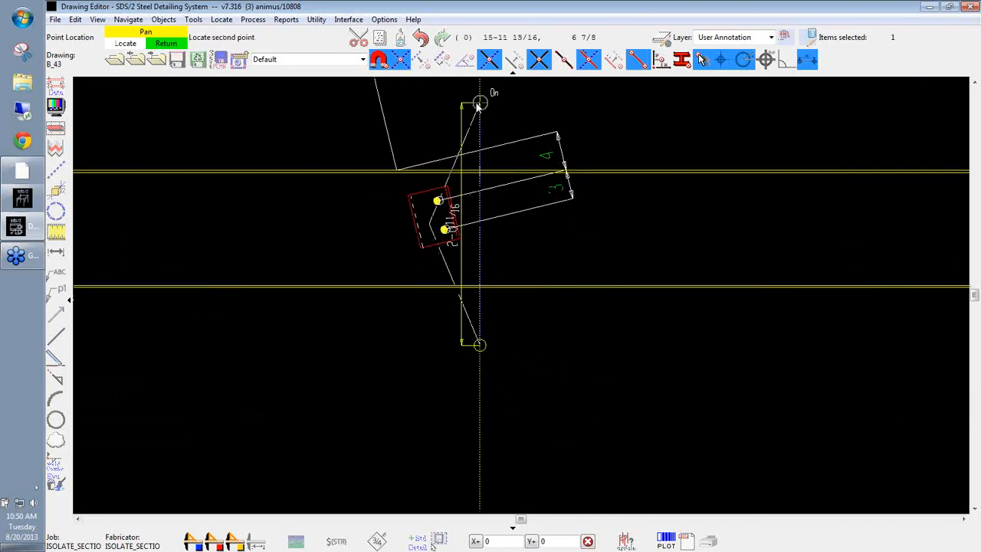
pyautogui.click(477, 103)
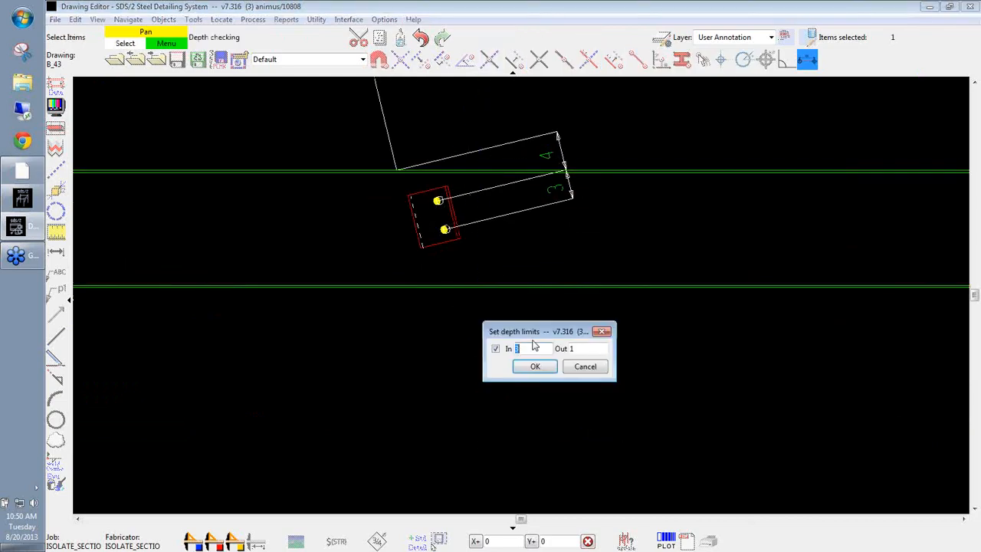
# Set the section's depth limits to 1-0 in and 3 out, and place the view in the empty space beyond the beam's far end.
pyautogui.moveTo(526, 334); pyautogui.dragTo(518, 322)
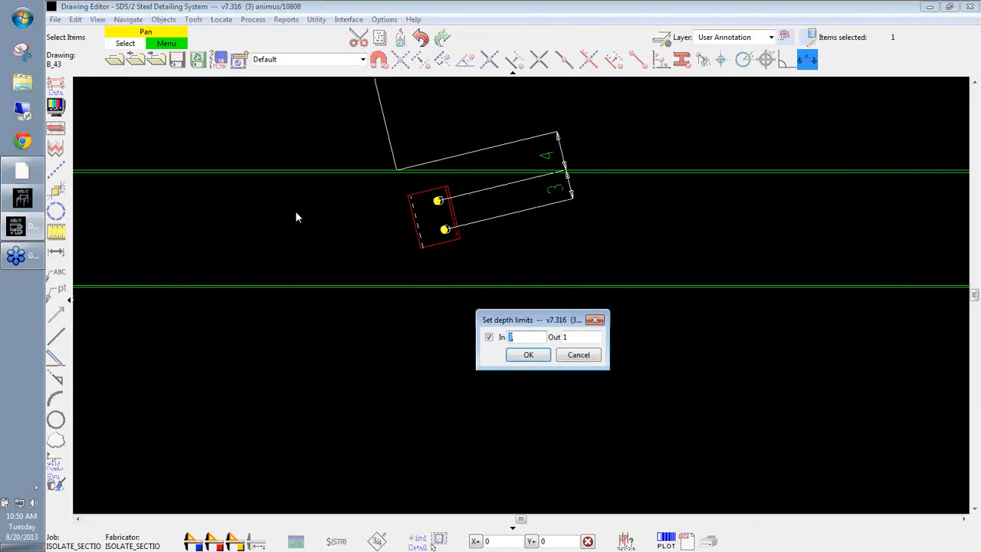
pyautogui.write('1-0')
pyautogui.press('Tab')
pyautogui.write('3')
pyautogui.click(525, 358)
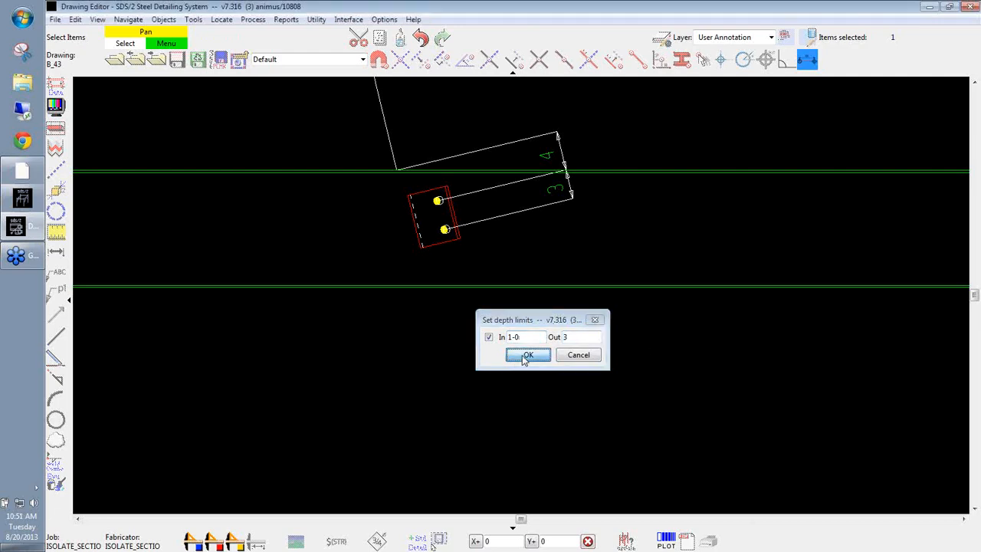
pyautogui.scroll(-6, 232, 380)
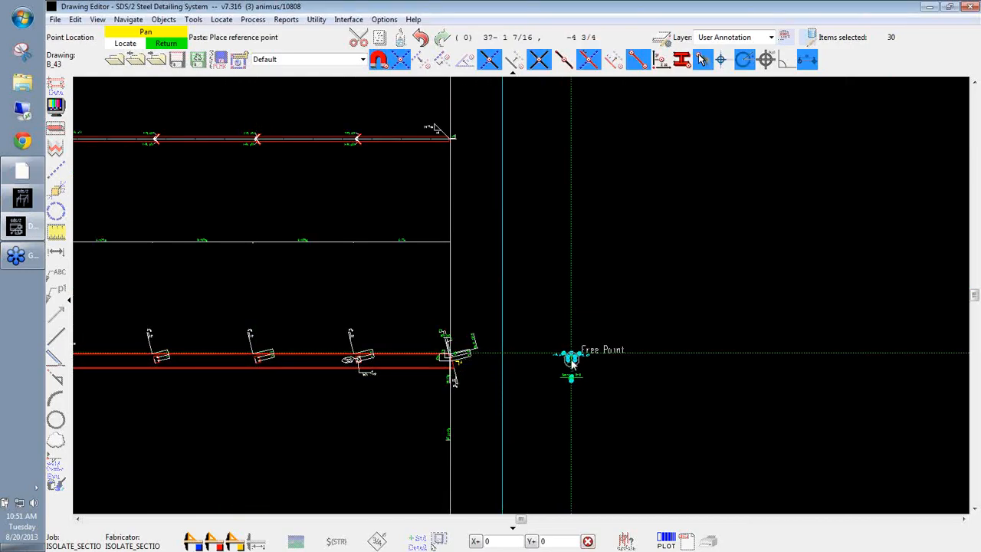
pyautogui.click(570, 363)
pyautogui.scroll(5, 580, 395)
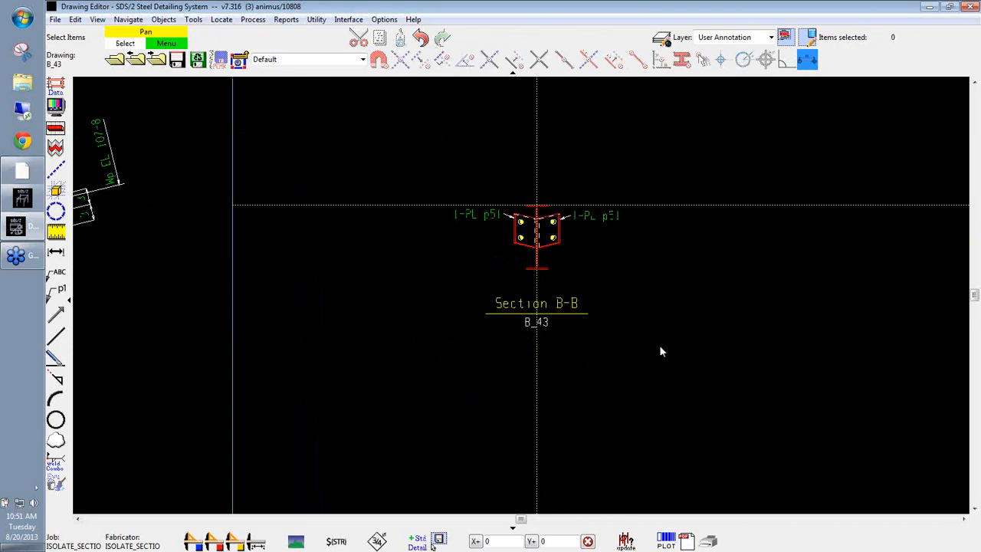
# Cut a second, oblique section through the fourth clip plate in the main view, sloping down from above the top flange to the bottom flange.
pyautogui.scroll(-6, 659, 347)
pyautogui.scroll(4, 519, 388)
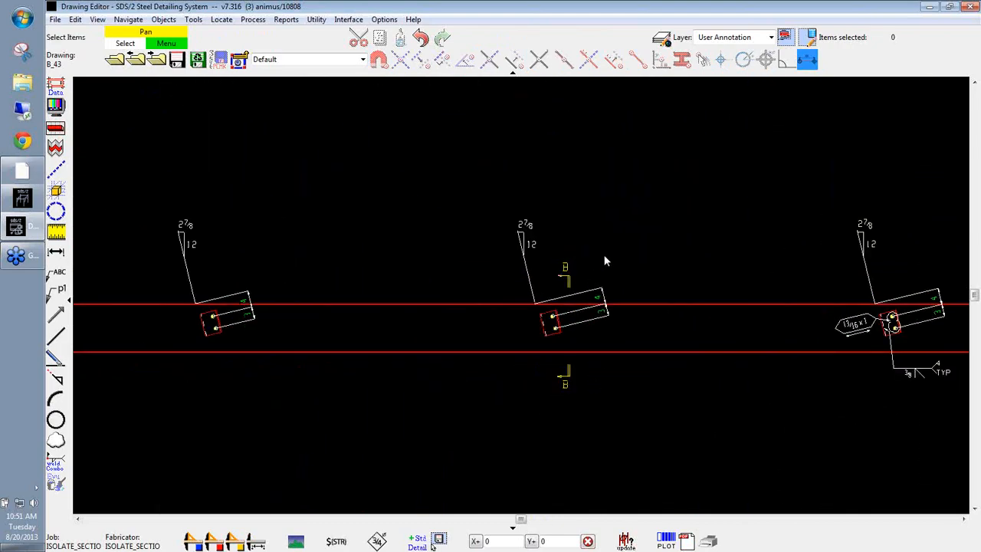
pyautogui.scroll(-5, 474, 237)
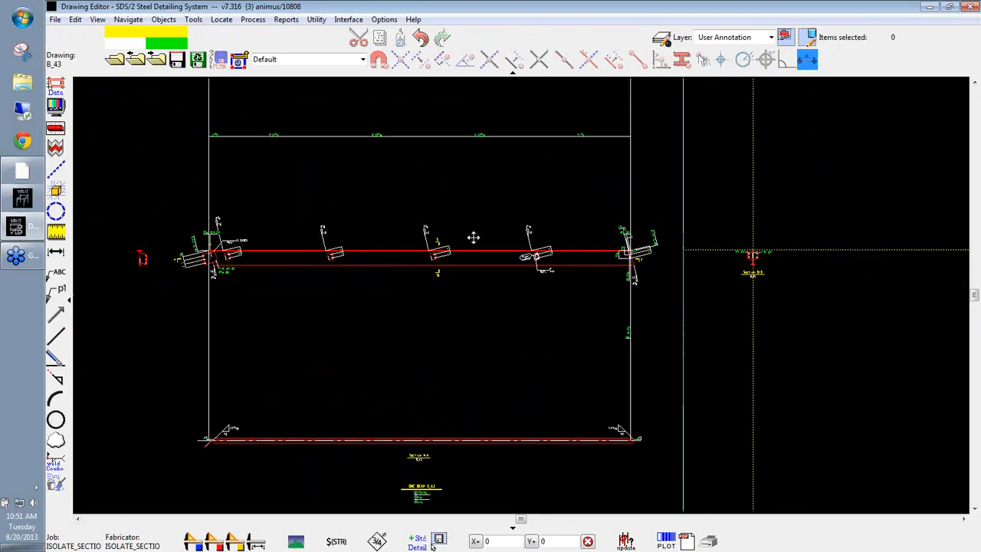
pyautogui.scroll(7, 472, 242)
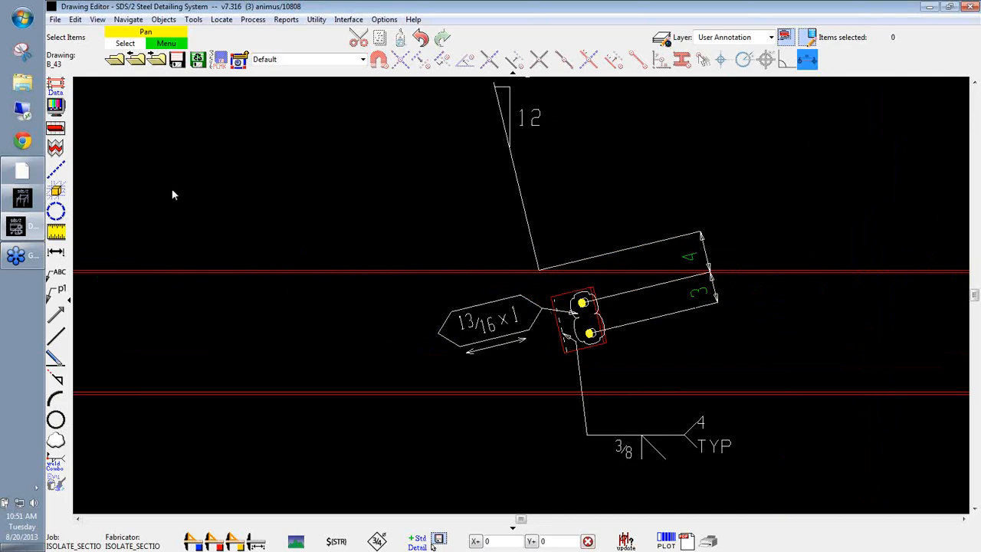
pyautogui.click(98, 20)
pyautogui.click(138, 144)
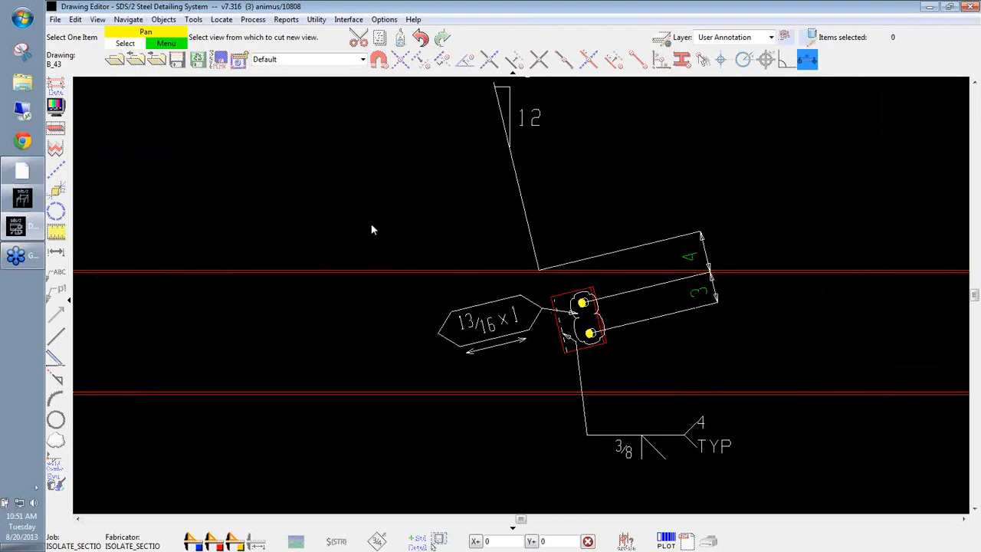
pyautogui.click(351, 309)
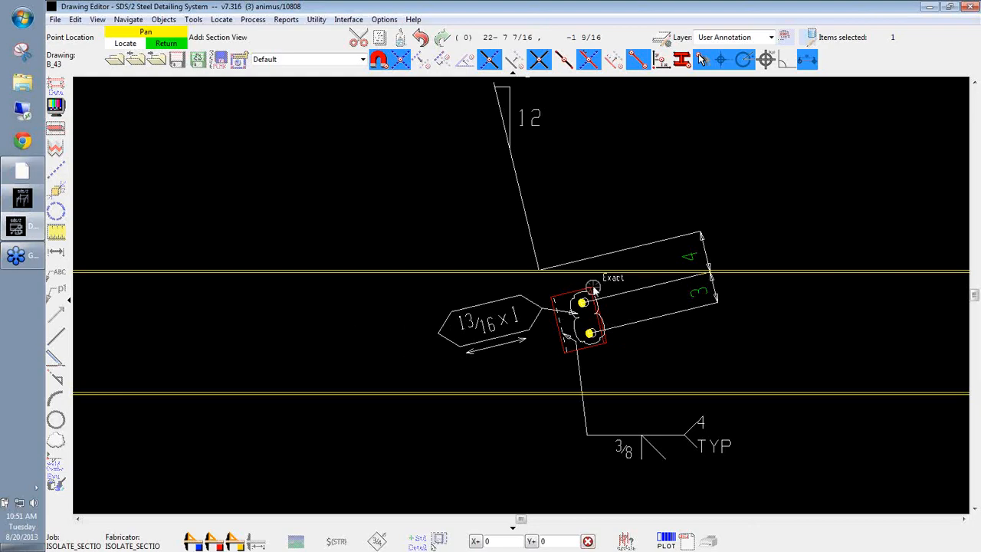
pyautogui.click(593, 288)
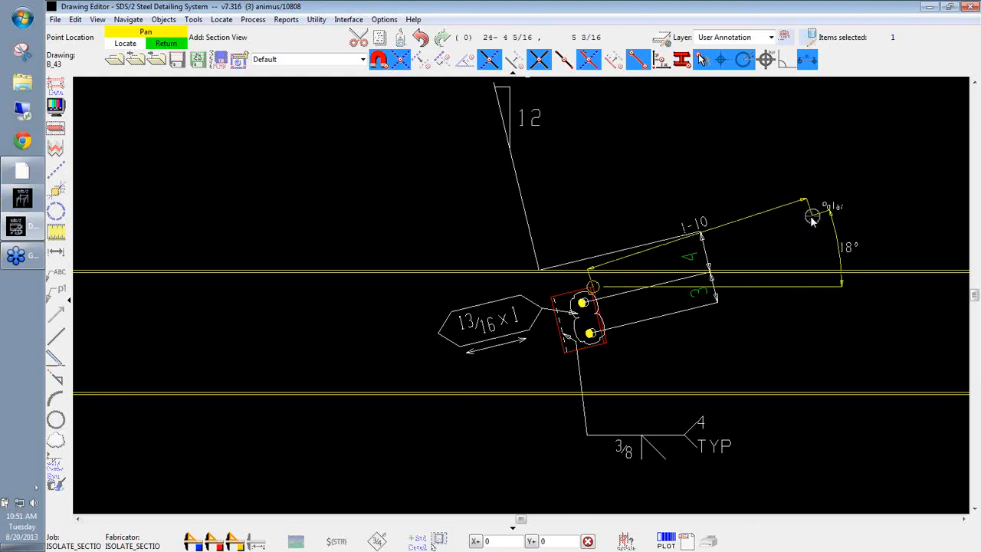
pyautogui.click(811, 217)
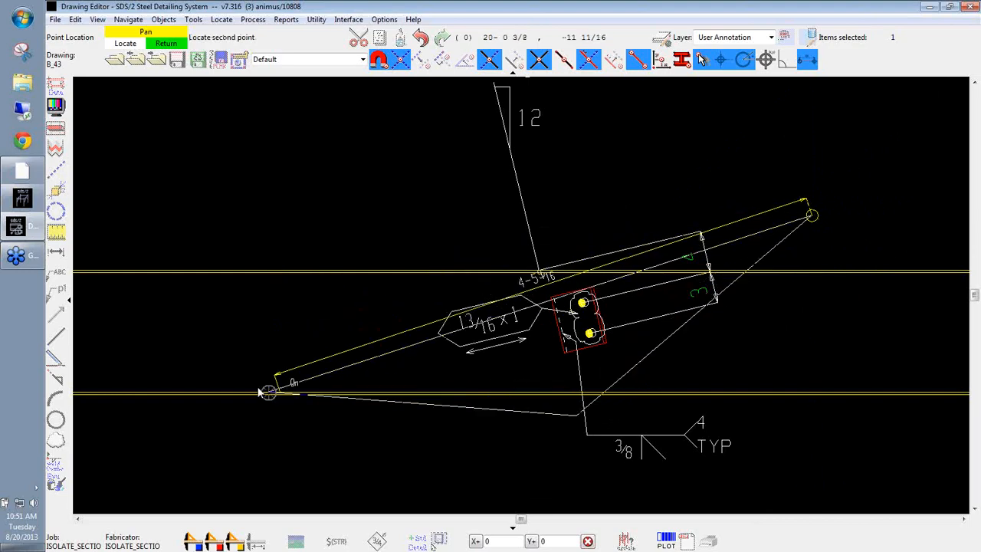
pyautogui.click(163, 393)
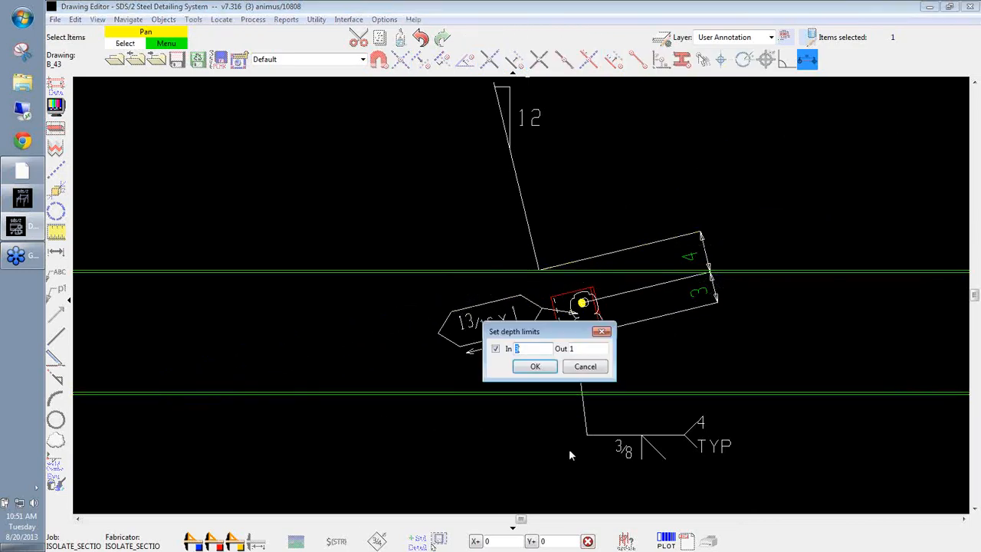
# Set the oblique section's depth limits to 1-0 in and 3 out, and place the view above Section B-B.
pyautogui.write('1-0')
pyautogui.press('Tab')
pyautogui.write('3')
pyautogui.doubleClick(534, 348)
pyautogui.click(535, 366)
pyautogui.scroll(-6, 324, 291)
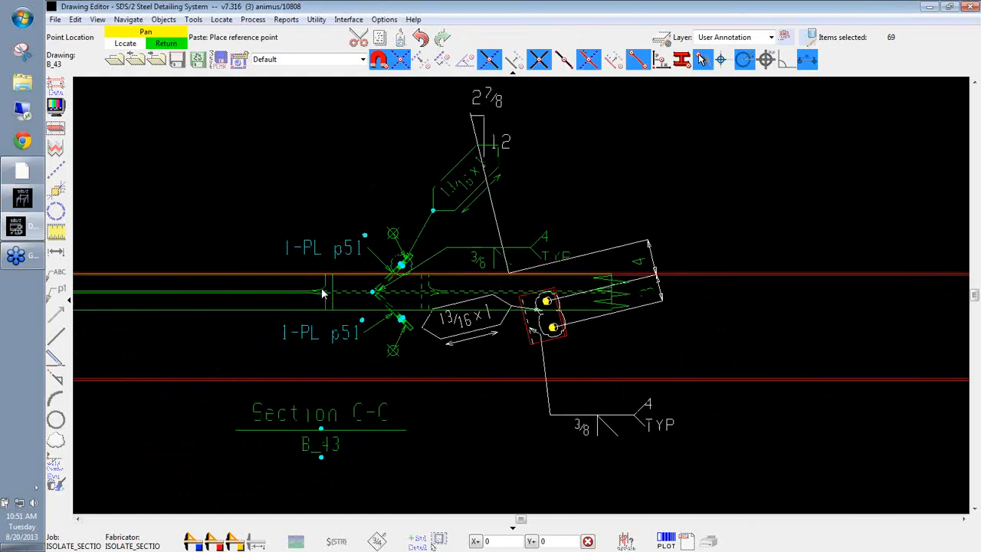
pyautogui.scroll(-5, 309, 381)
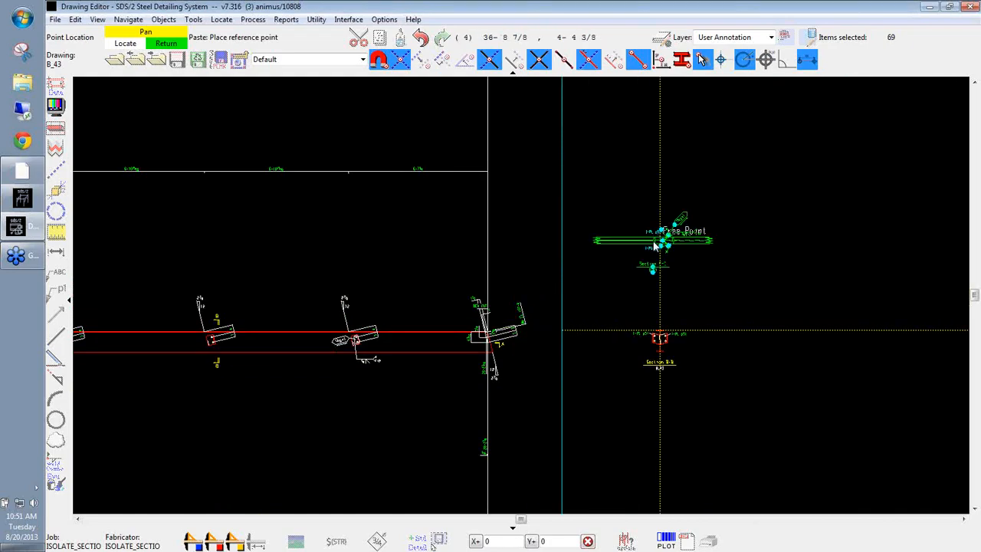
pyautogui.click(658, 253)
pyautogui.scroll(6, 715, 335)
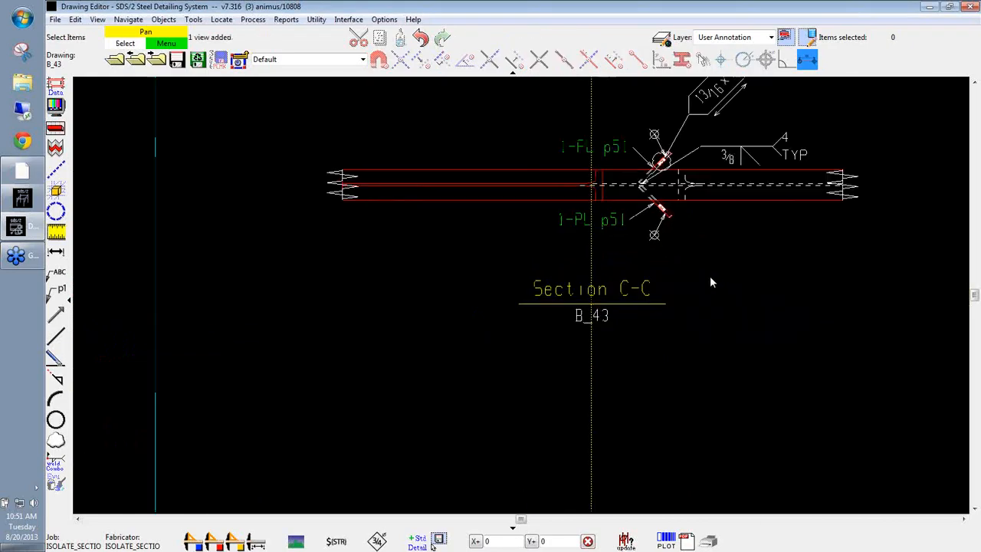
# Compare the two new section views with their cut marks on the main view, and undo the addition of the oblique section.
pyautogui.scroll(-3, 772, 308)
pyautogui.scroll(-7, 736, 383)
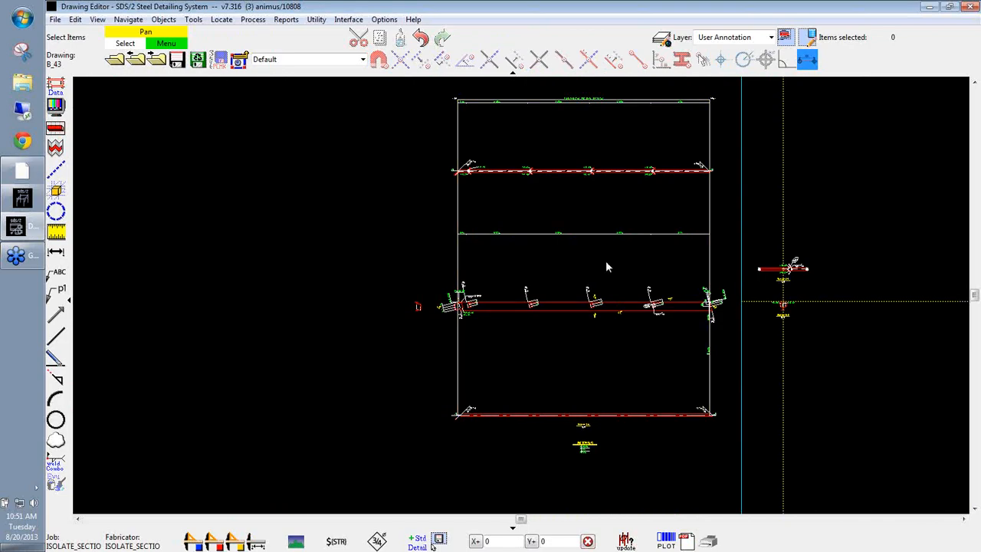
pyautogui.scroll(5, 606, 265)
pyautogui.moveTo(294, 211); pyautogui.dragTo(293, 207, button='middle')
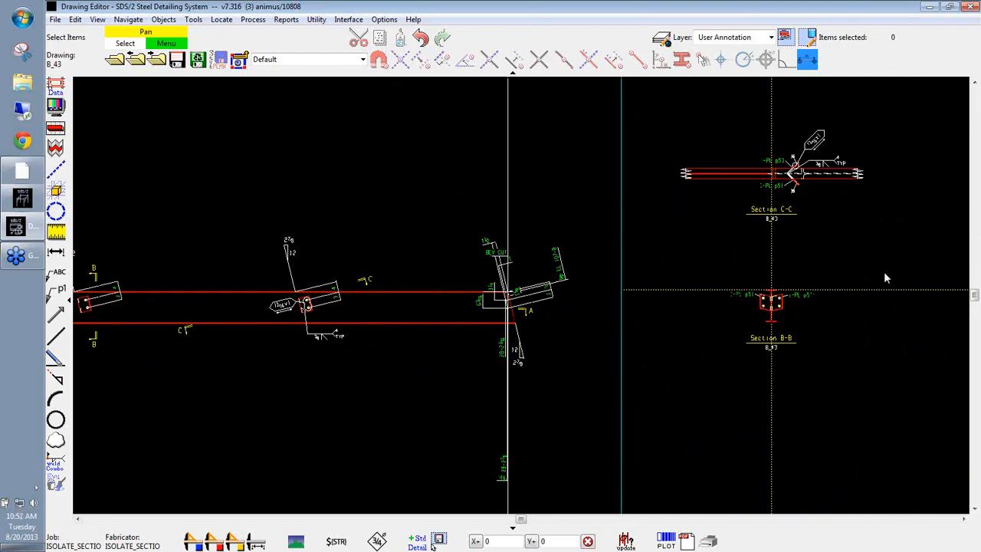
pyautogui.click(421, 37)
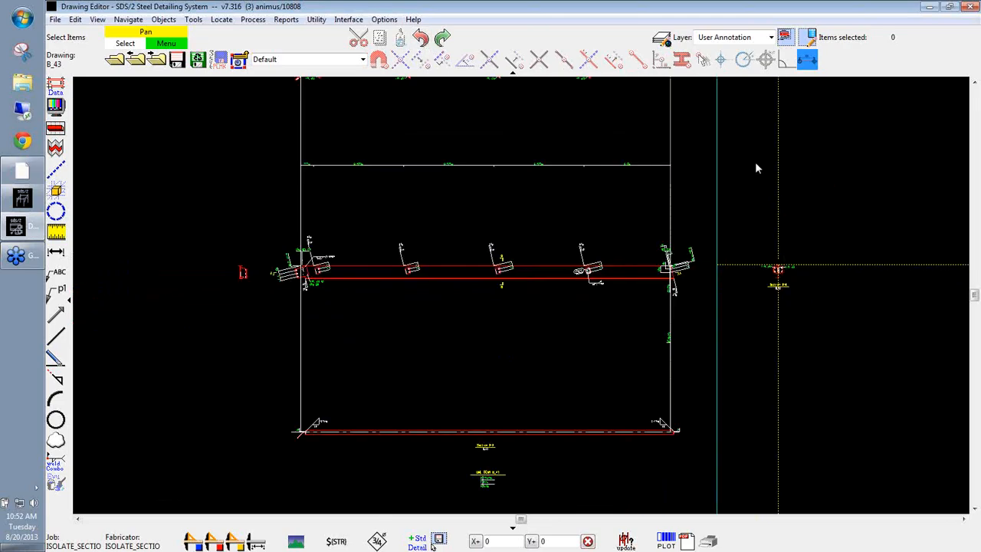
pyautogui.scroll(-2, 844, 239)
pyautogui.moveTo(844, 239)
pyautogui.mouseDown(button='middle')
pyautogui.moveTo(809, 304)
pyautogui.moveTo(774, 306)
pyautogui.mouseUp(button='middle')
pyautogui.scroll(-1, 805, 306)
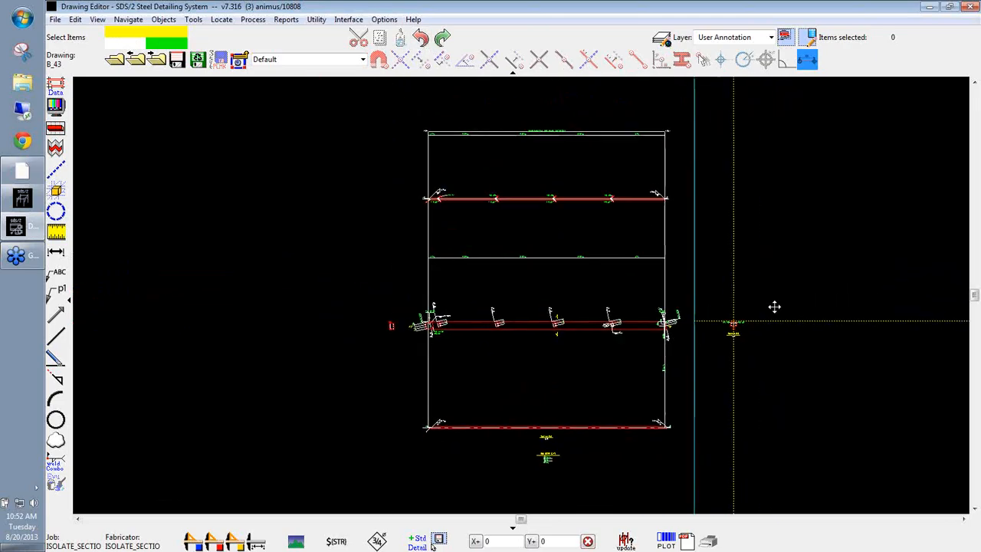
# Detail the current piecemark B_43 again, preserving no existing drawing annotations, and inspect the section views on the regenerated drawing.
pyautogui.click(252, 19)
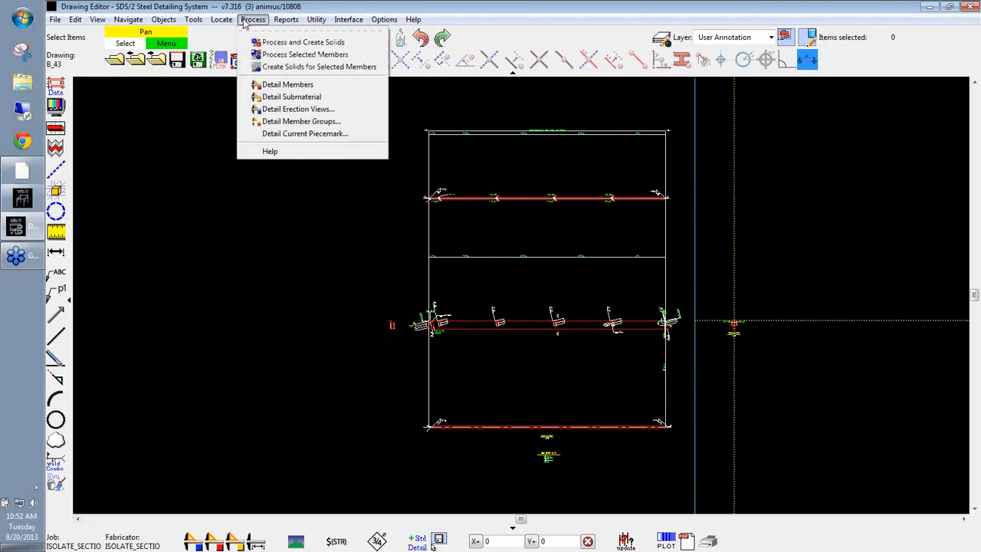
pyautogui.click(243, 23)
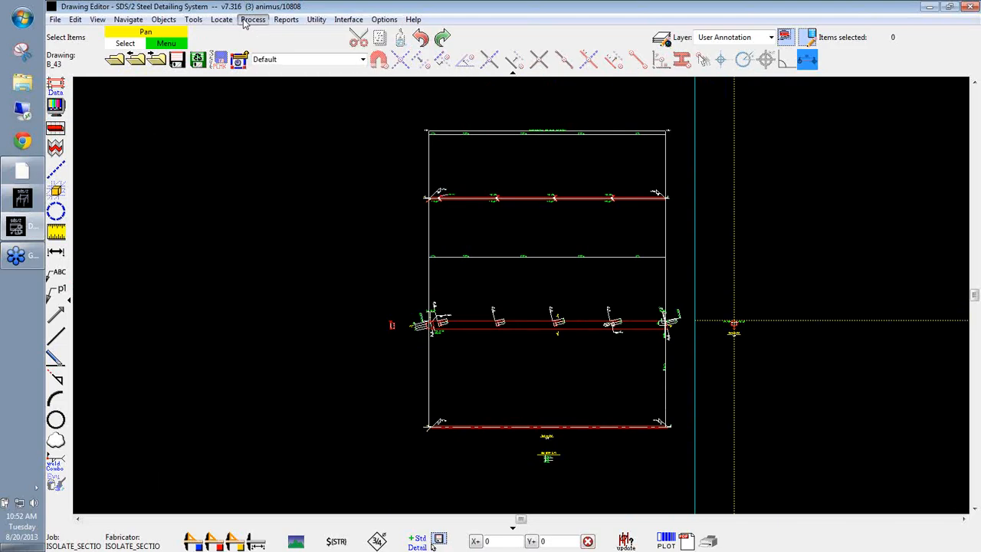
pyautogui.click(244, 21)
pyautogui.click(286, 135)
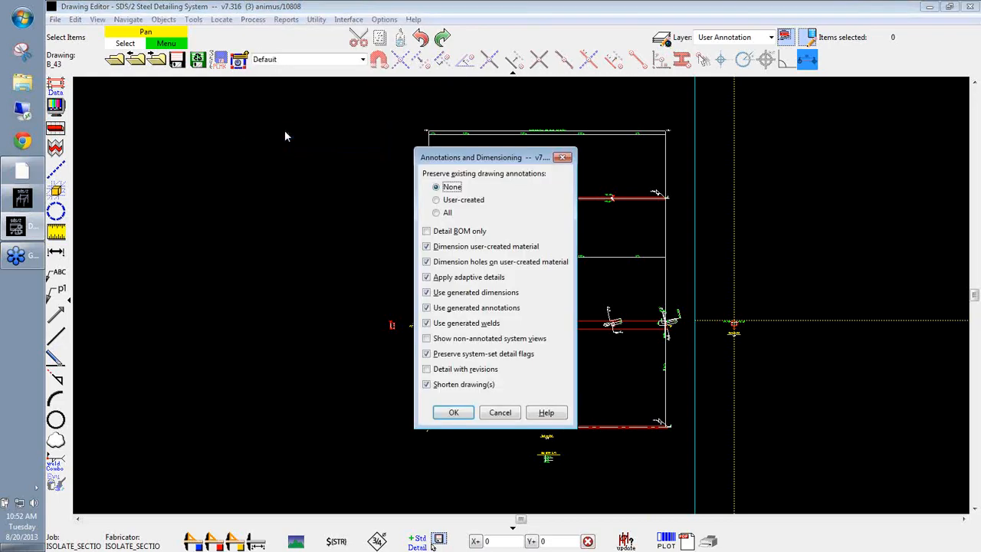
pyautogui.click(453, 412)
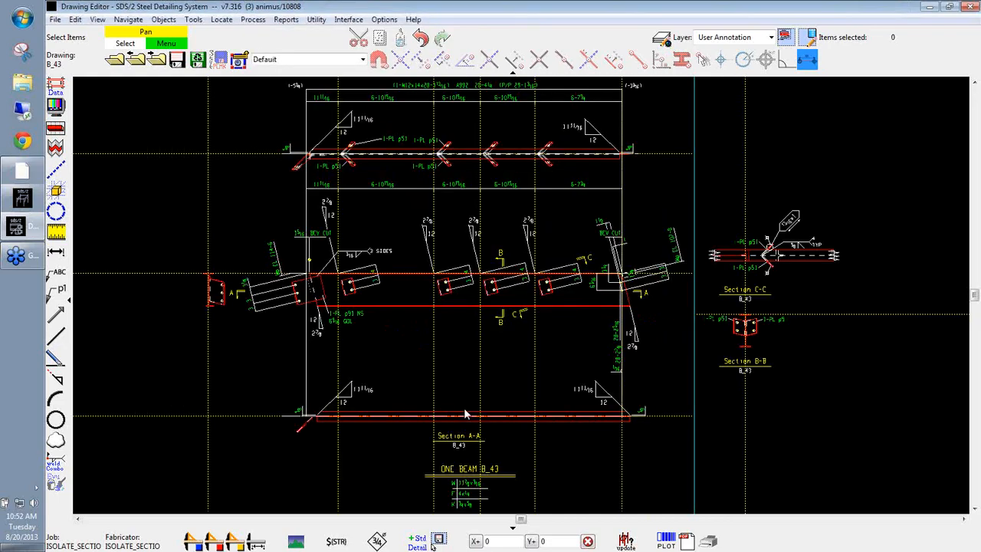
pyautogui.scroll(3, 782, 300)
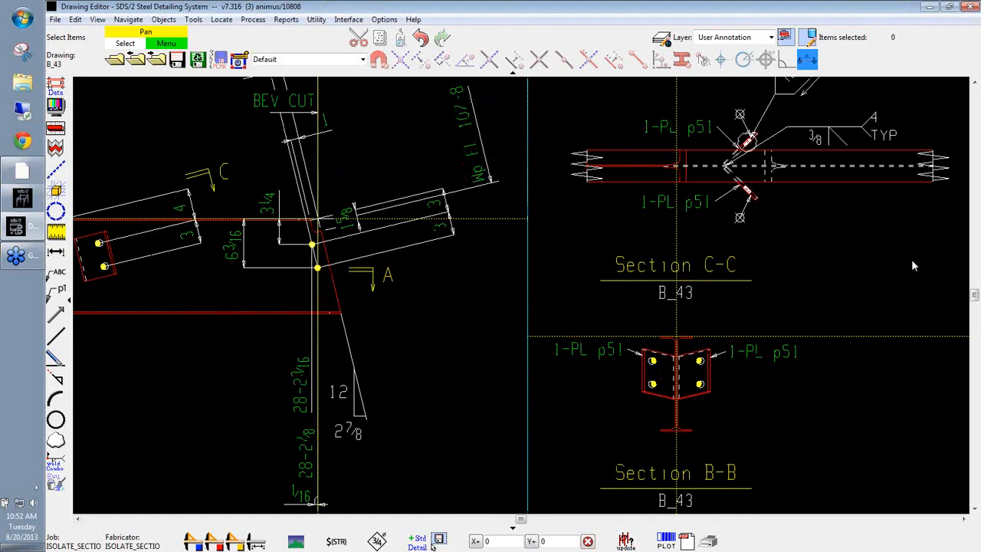
pyautogui.scroll(-5, 911, 265)
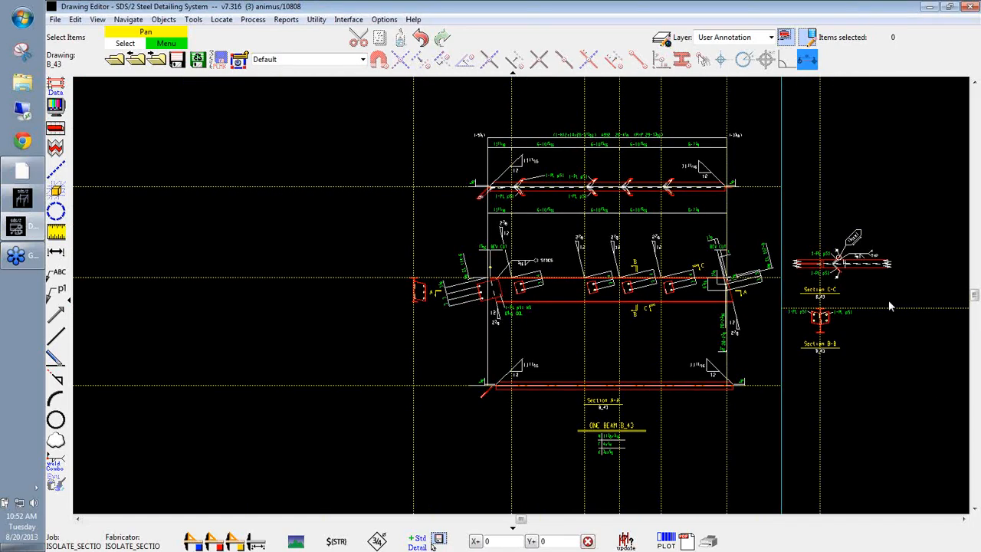
# Switch to the 3D model, isolate beam B_43 and delete its user-created view 5 - CROSS SECTION.
pyautogui.click(22, 198)
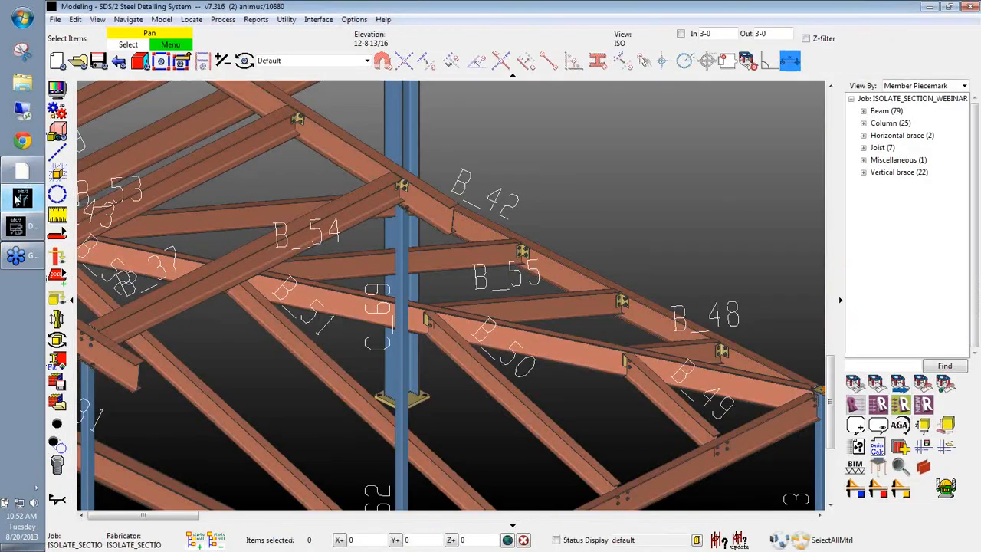
pyautogui.click(565, 342)
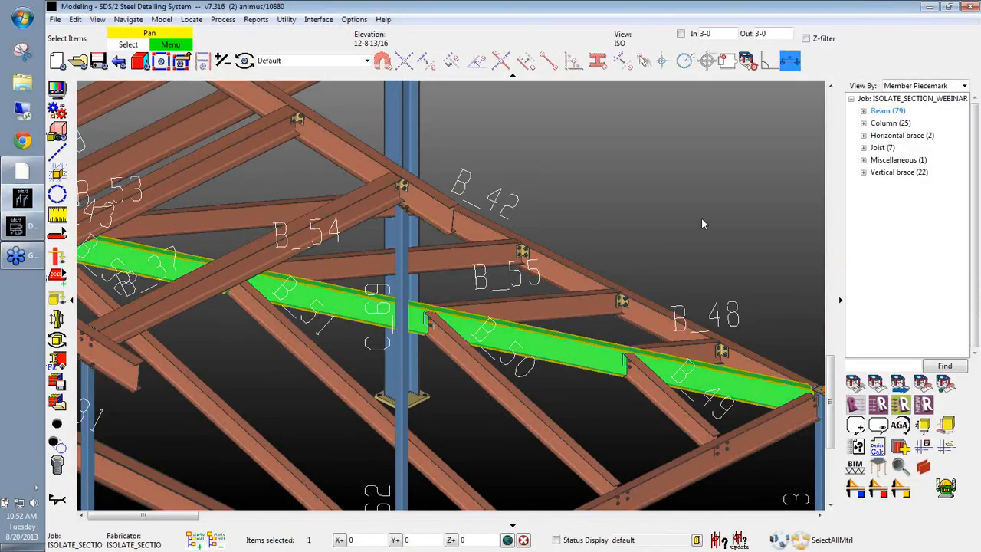
pyautogui.press('i')
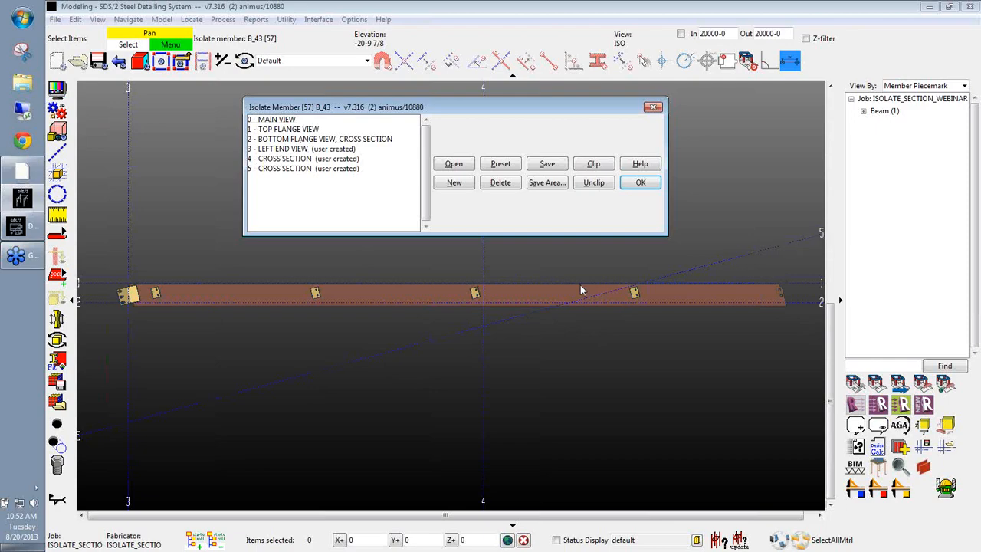
pyautogui.click(501, 183)
pyautogui.click(414, 236)
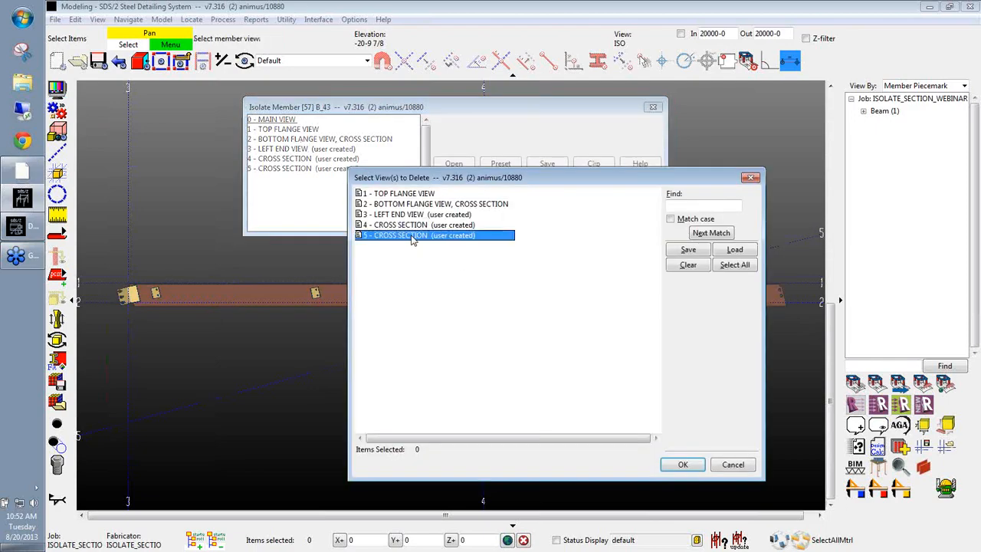
pyautogui.click(682, 465)
pyautogui.click(649, 187)
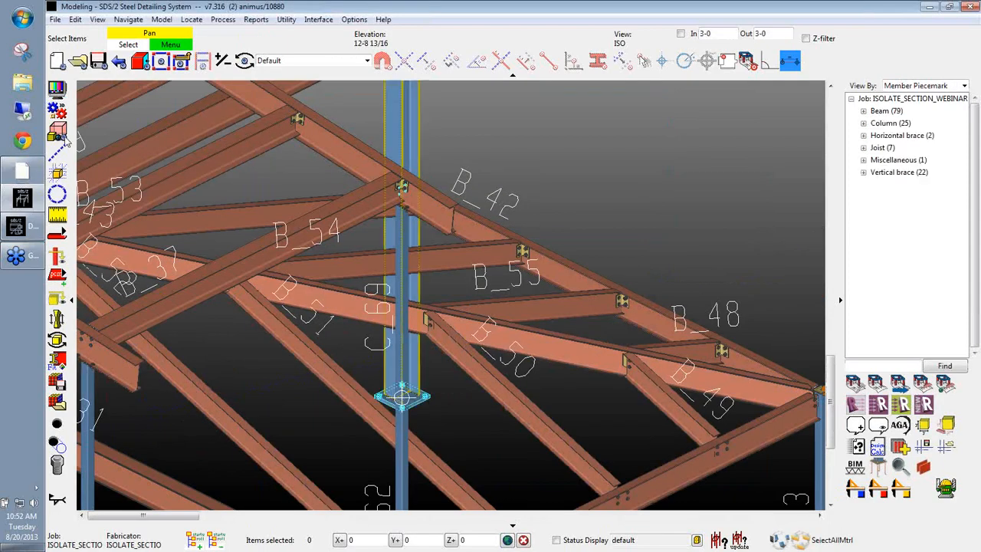
# Return to the B_43 drawing and detail the current piecemark again with the preset annotation and dimensioning options.
pyautogui.moveTo(22, 226)
pyautogui.click(97, 222)
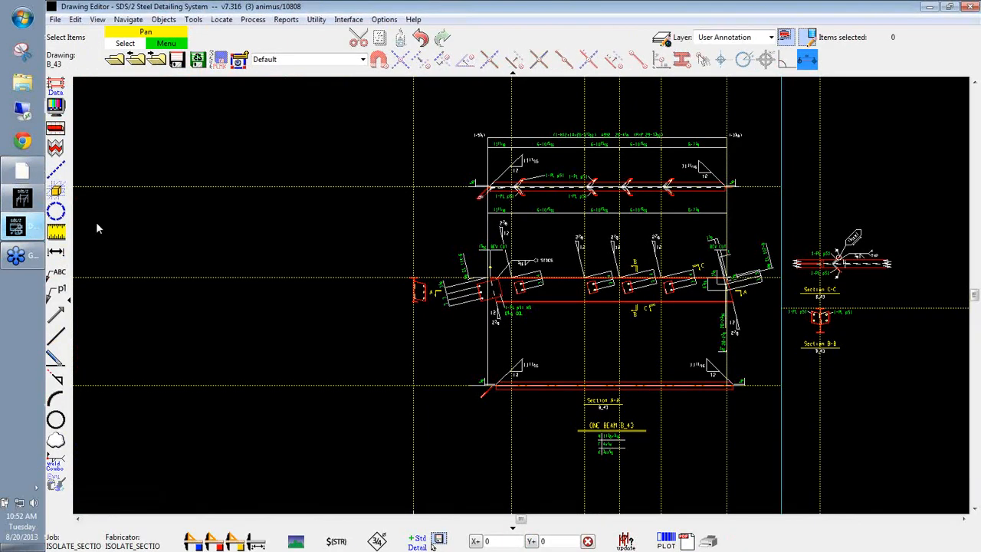
pyautogui.click(253, 19)
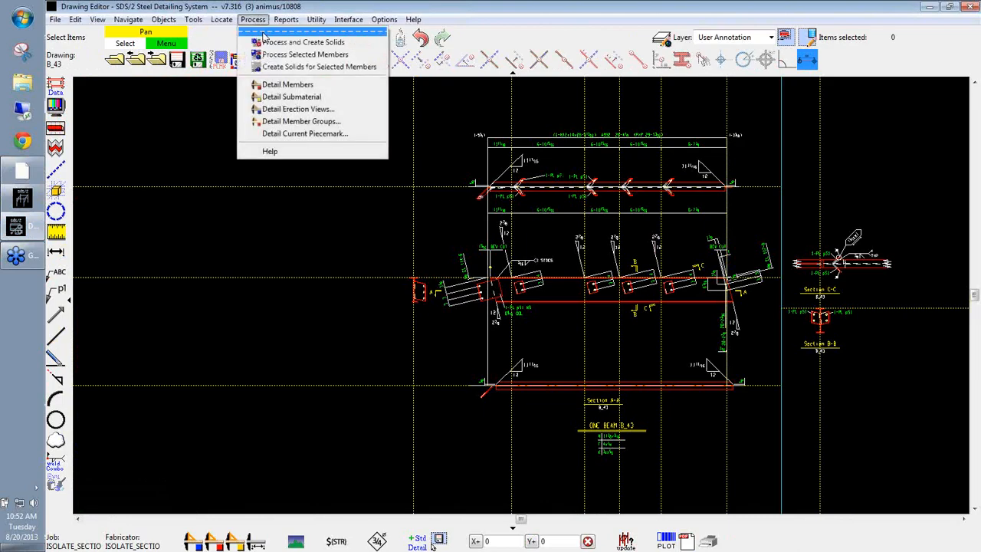
pyautogui.click(298, 135)
pyautogui.click(451, 412)
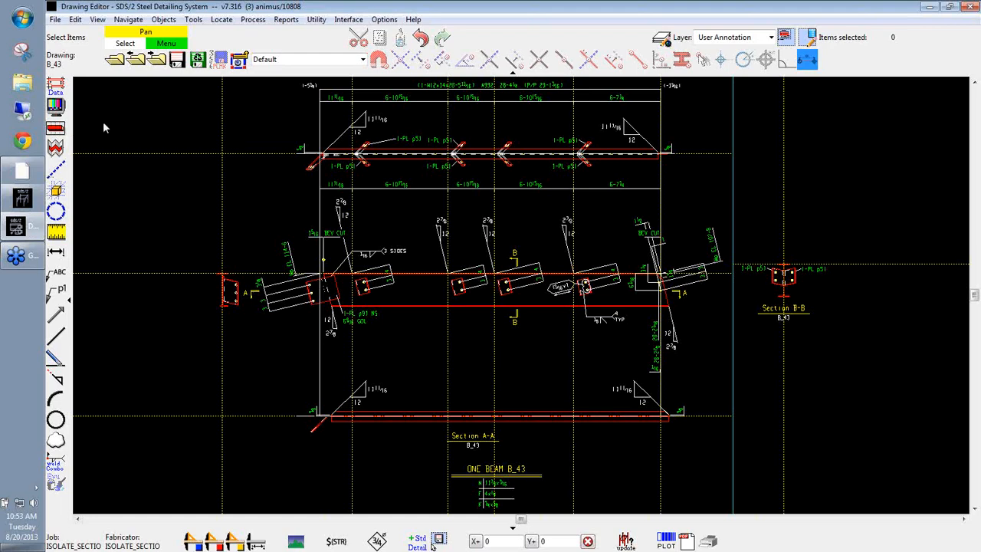
# In the 3D model, isolate by location the bent connection plate bolted to the column.
pyautogui.click(23, 204)
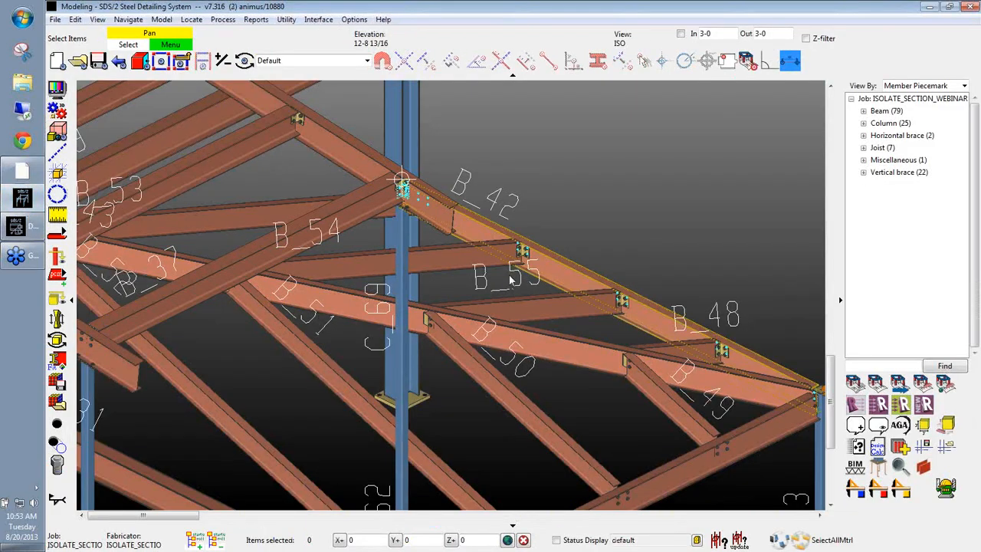
pyautogui.moveTo(436, 289); pyautogui.dragTo(795, 345, button='middle')
pyautogui.scroll(7, 361, 289)
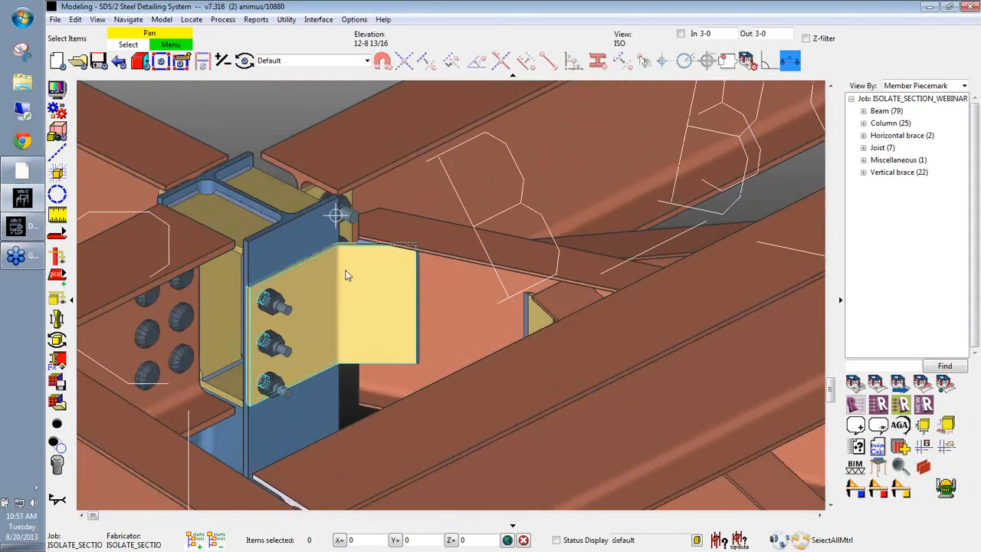
pyautogui.click(345, 278)
pyautogui.moveTo(354, 286); pyautogui.dragTo(370, 285, button='middle')
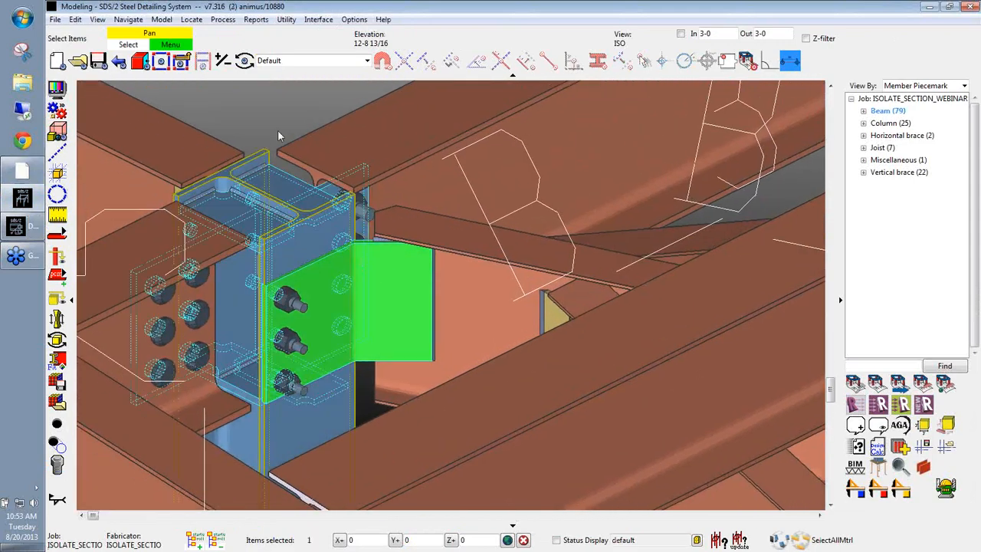
pyautogui.click(162, 19)
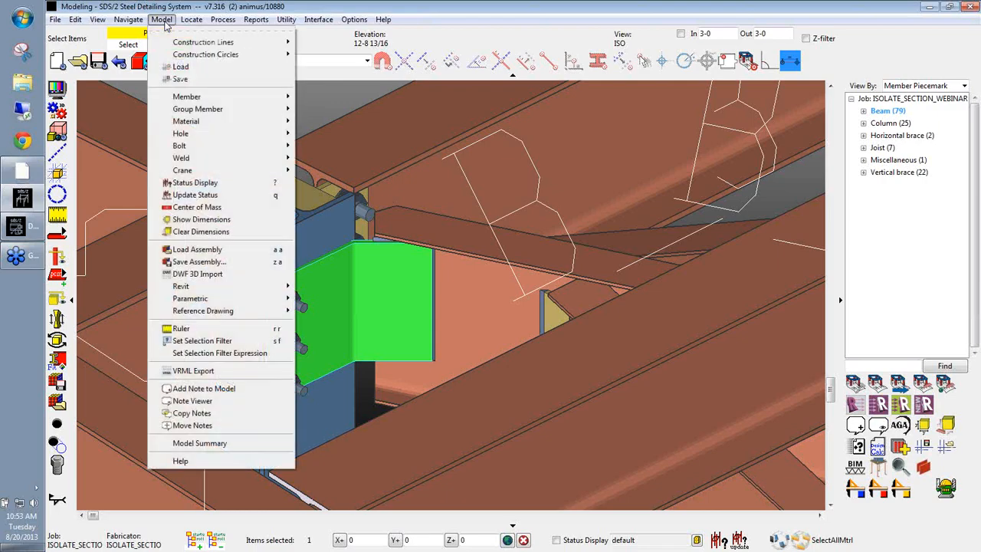
pyautogui.moveTo(210, 128)
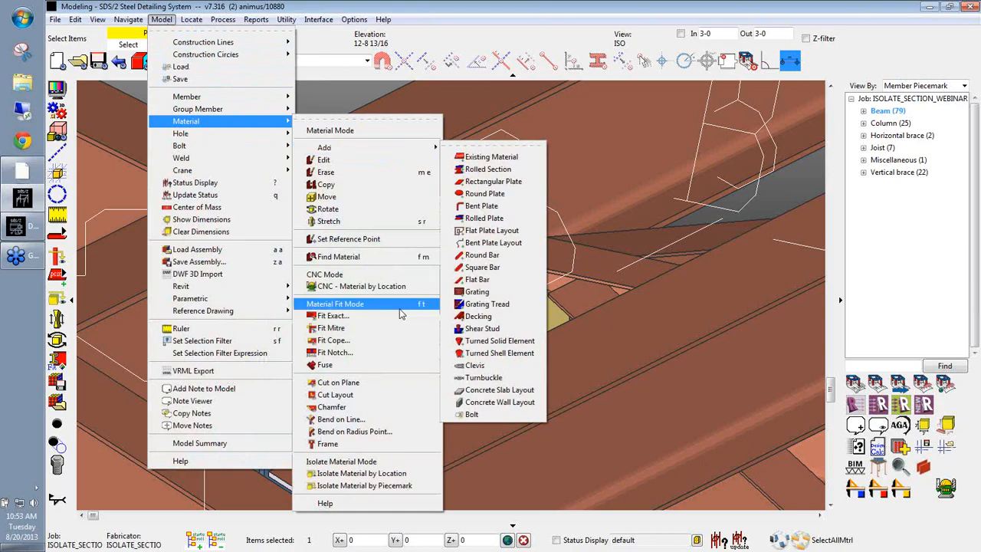
pyautogui.click(370, 473)
pyautogui.click(353, 329)
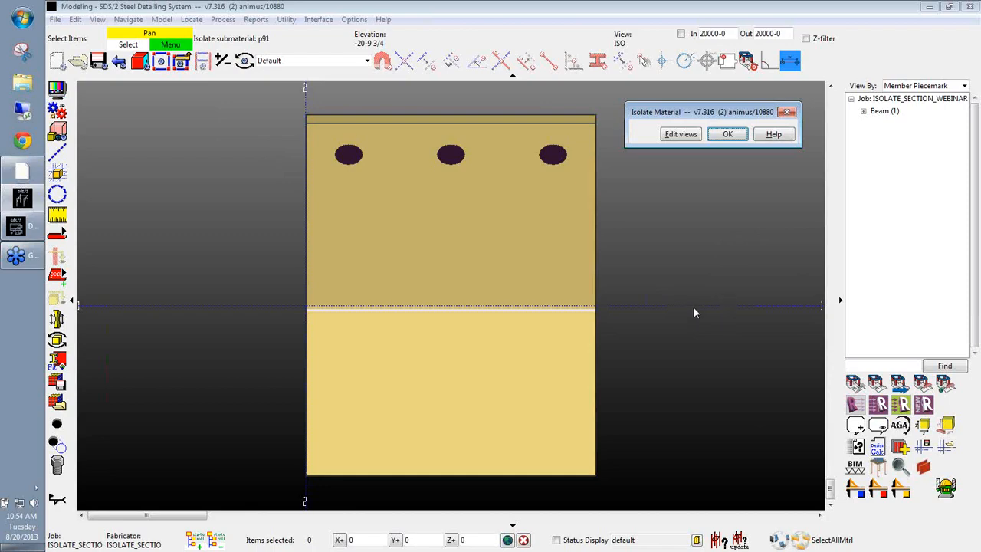
# Review the isolated bent plate's saved views, displaying its top view and left end view.
pyautogui.click(682, 135)
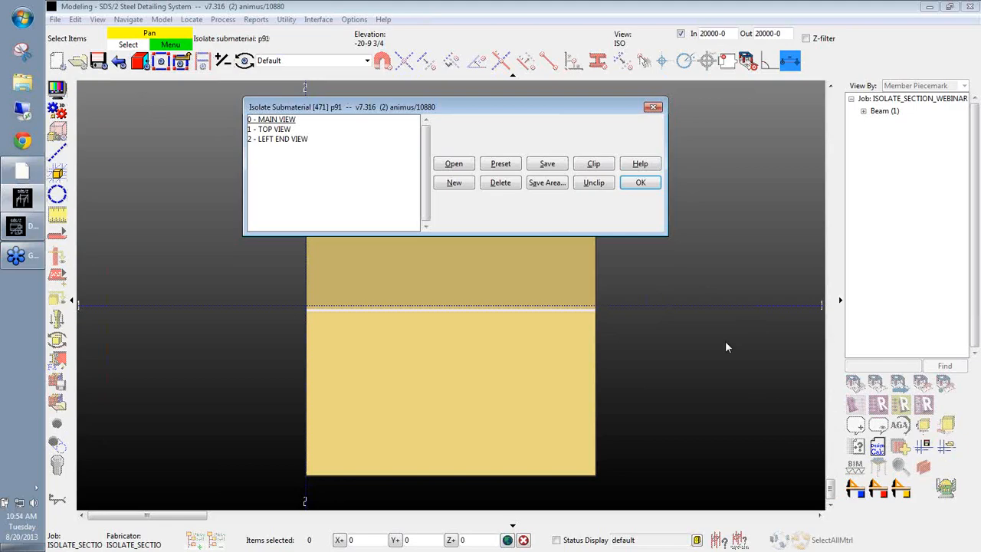
pyautogui.click(638, 183)
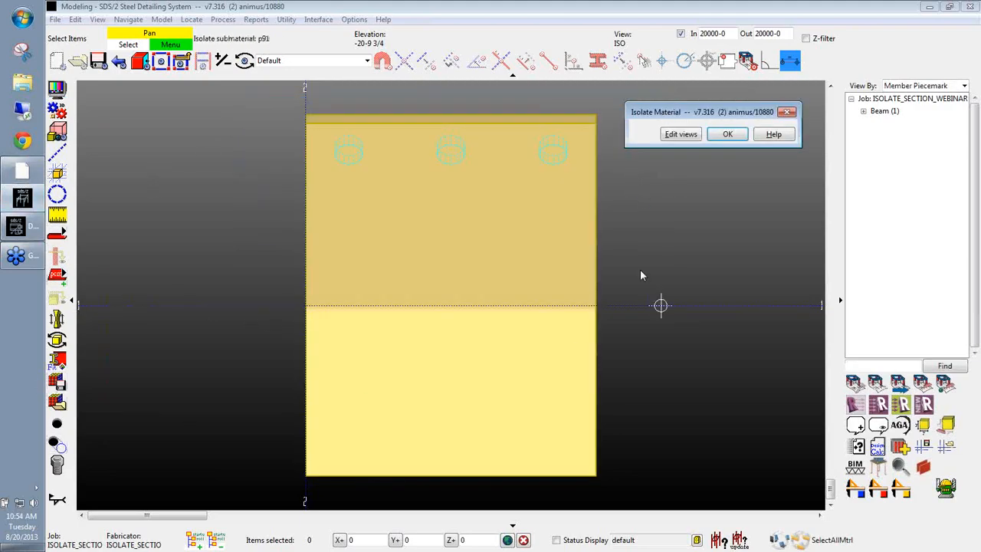
pyautogui.click(680, 135)
pyautogui.moveTo(508, 110); pyautogui.dragTo(782, 125)
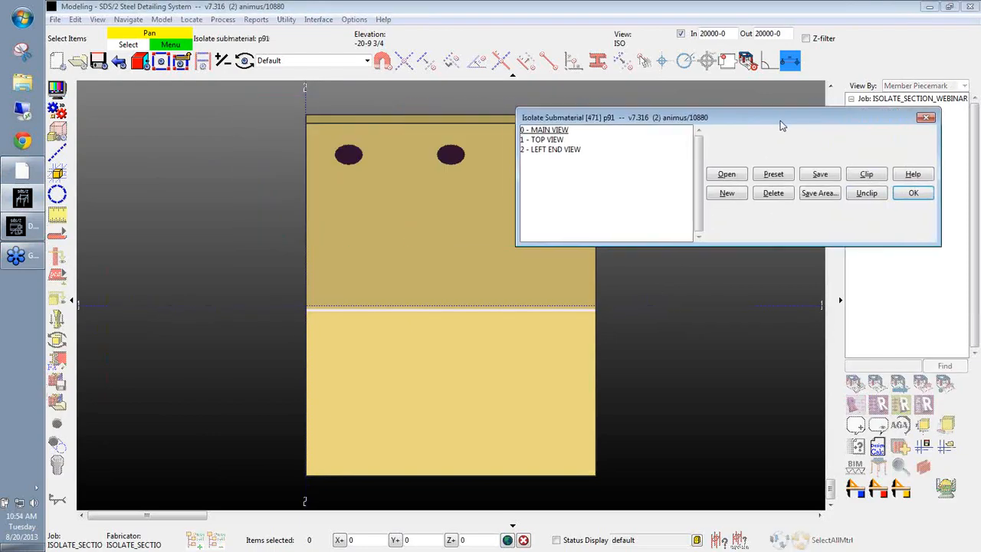
pyautogui.click(560, 139)
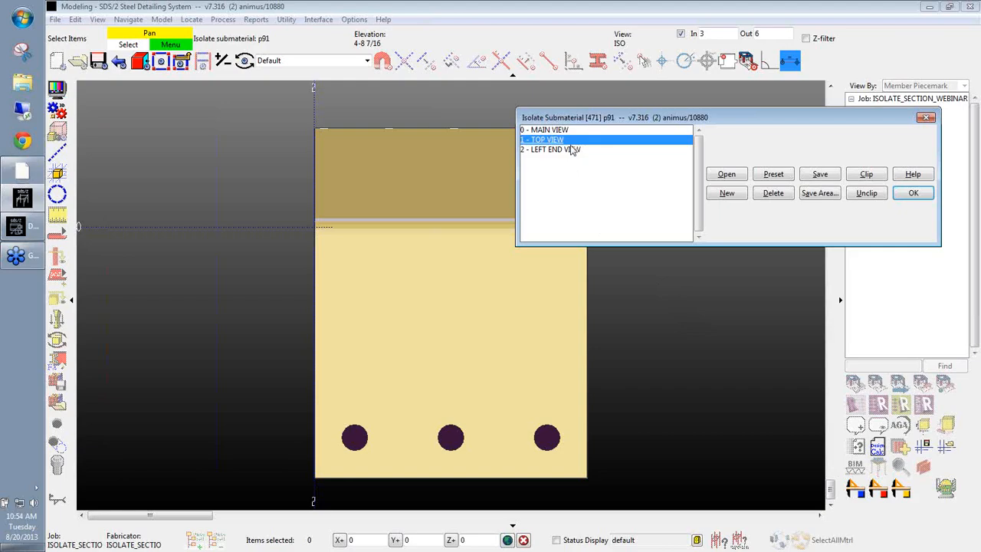
pyautogui.click(571, 149)
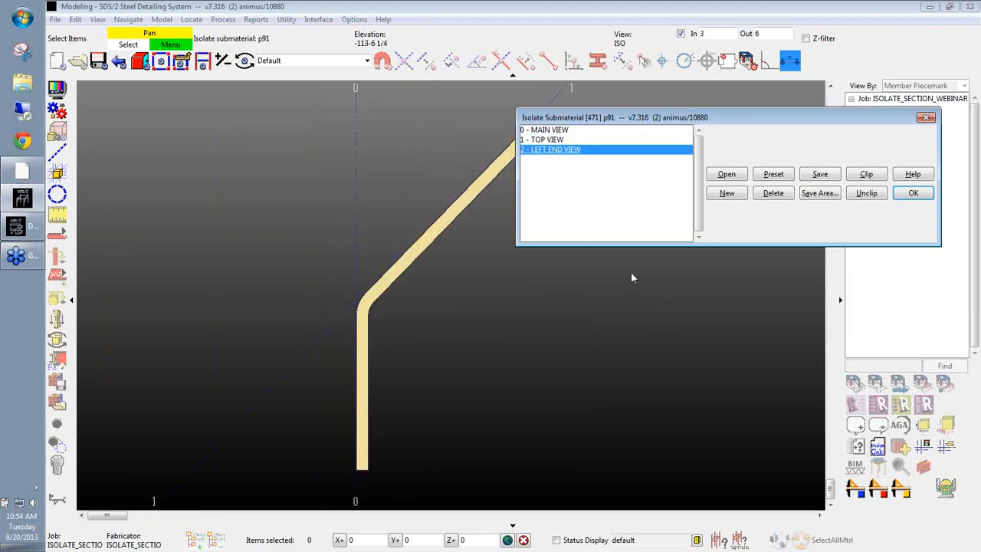
# Check the preset views offered for the bent plate without adding any, and leave material isolation.
pyautogui.click(773, 174)
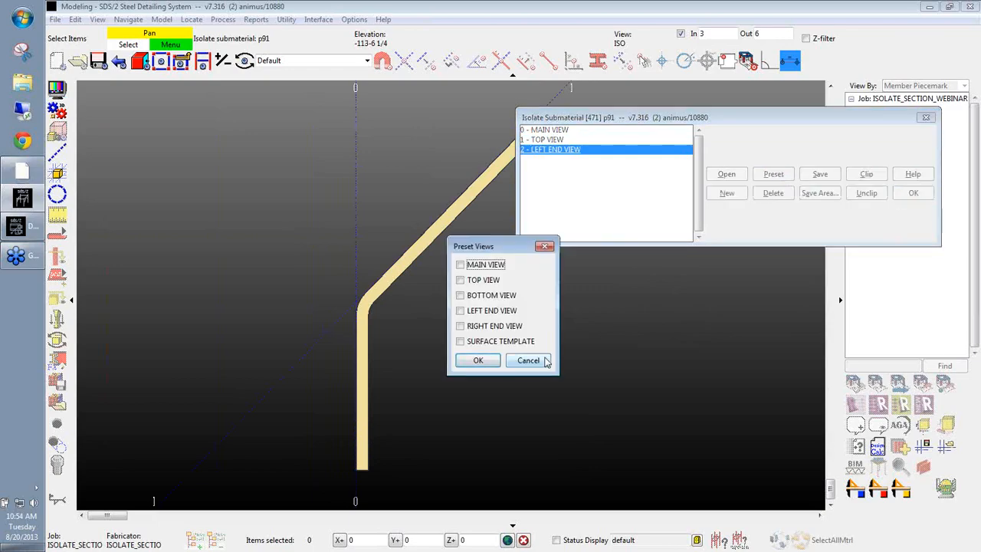
pyautogui.click(527, 360)
pyautogui.click(912, 194)
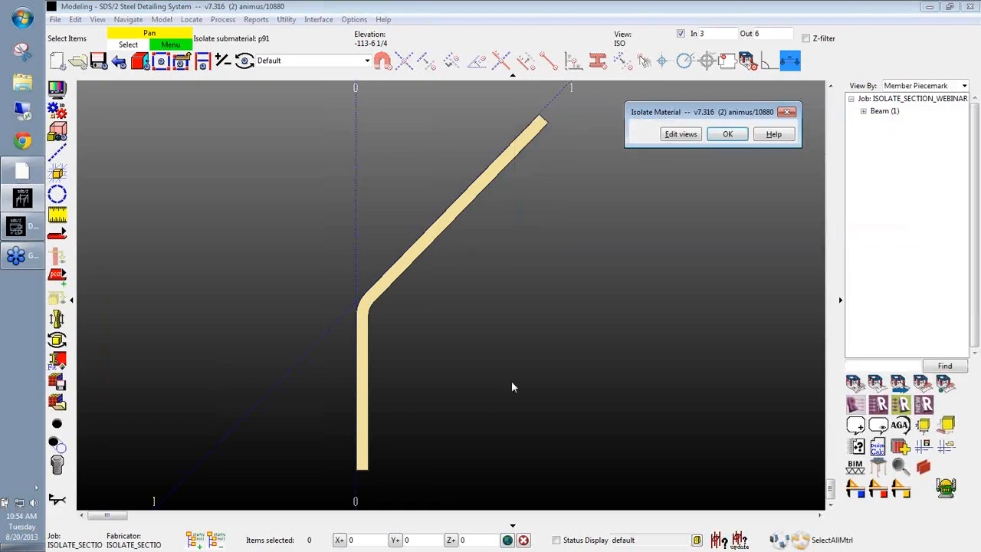
pyautogui.click(725, 135)
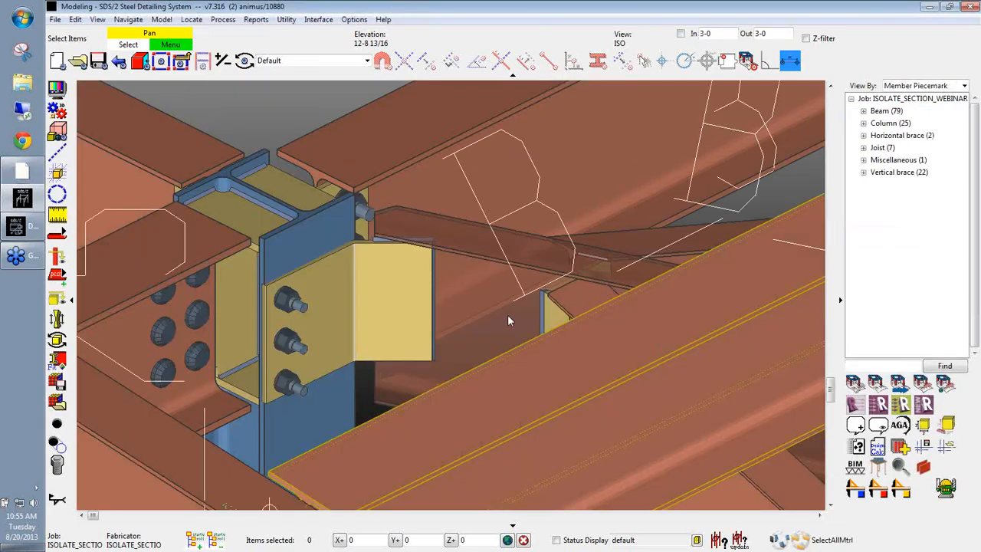
# Show the detail drawing of the bent connection plate at the column, agreeing to detail the material now.
pyautogui.click(359, 290)
pyautogui.rightClick(355, 280)
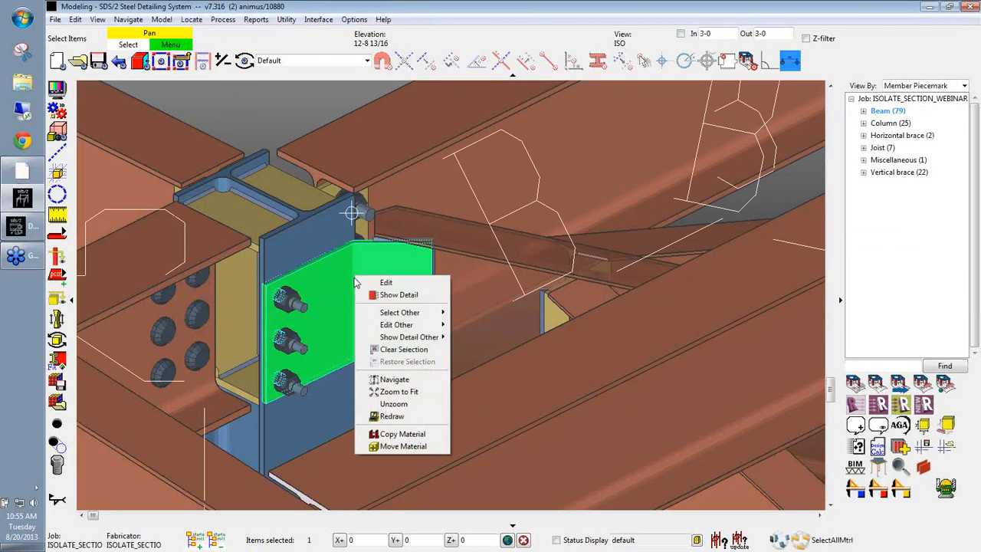
pyautogui.click(395, 298)
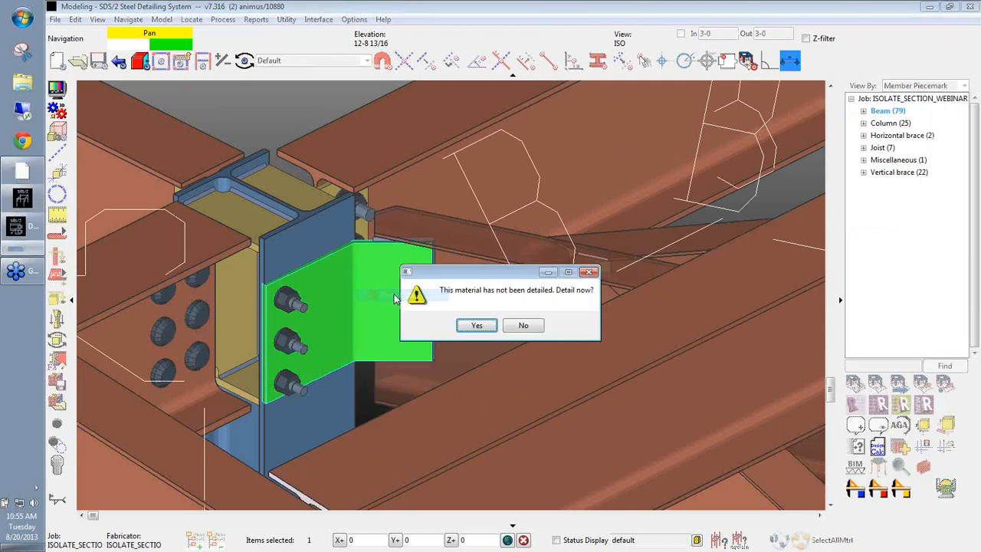
pyautogui.click(466, 325)
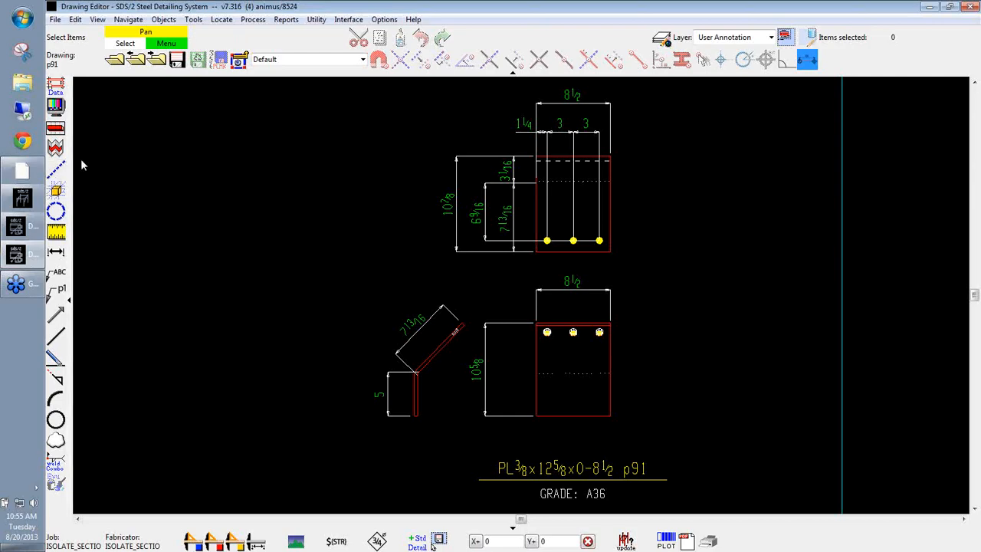
# Start a section view from the main view of bent plate p91, cutting along its right edge from the lower to the upper corner.
pyautogui.click(54, 138)
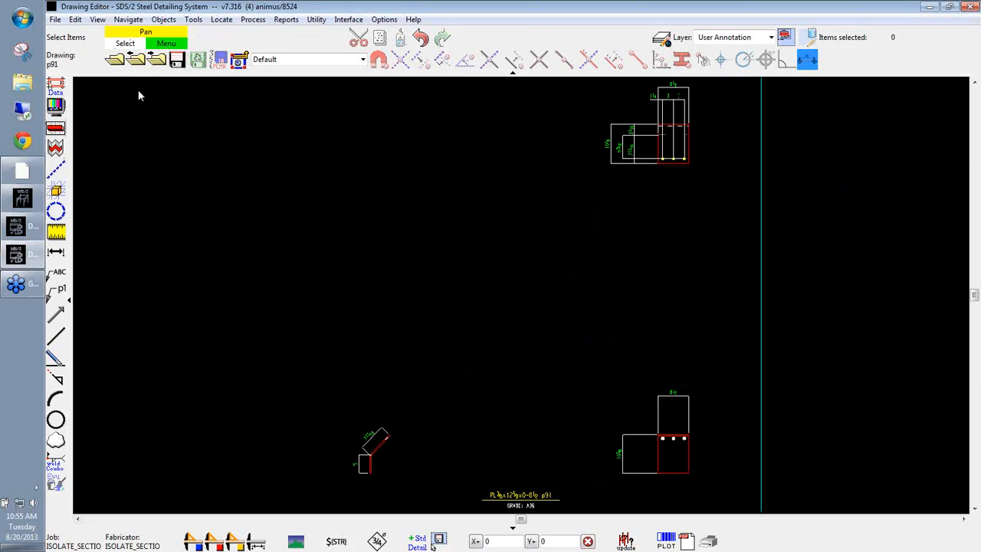
pyautogui.click(98, 20)
pyautogui.click(126, 145)
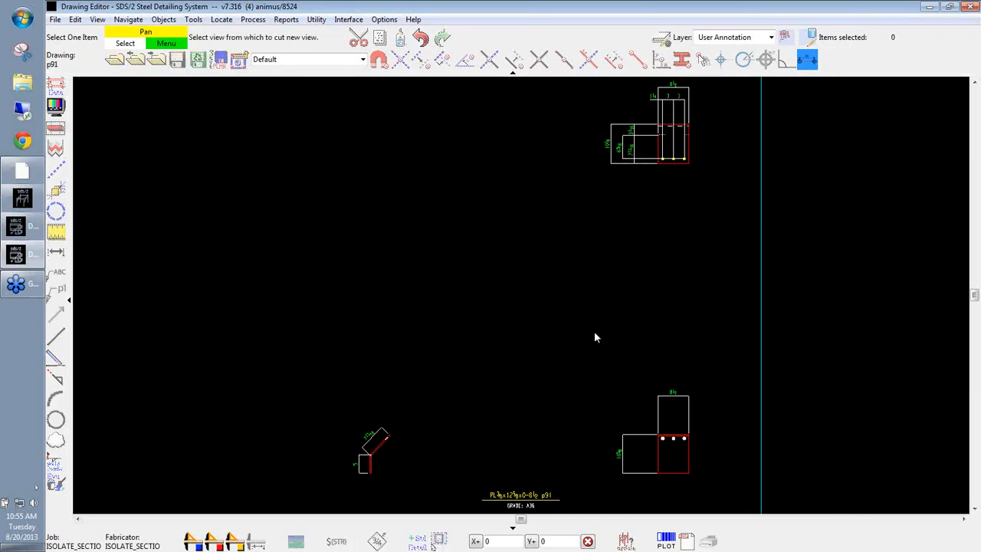
pyautogui.click(667, 463)
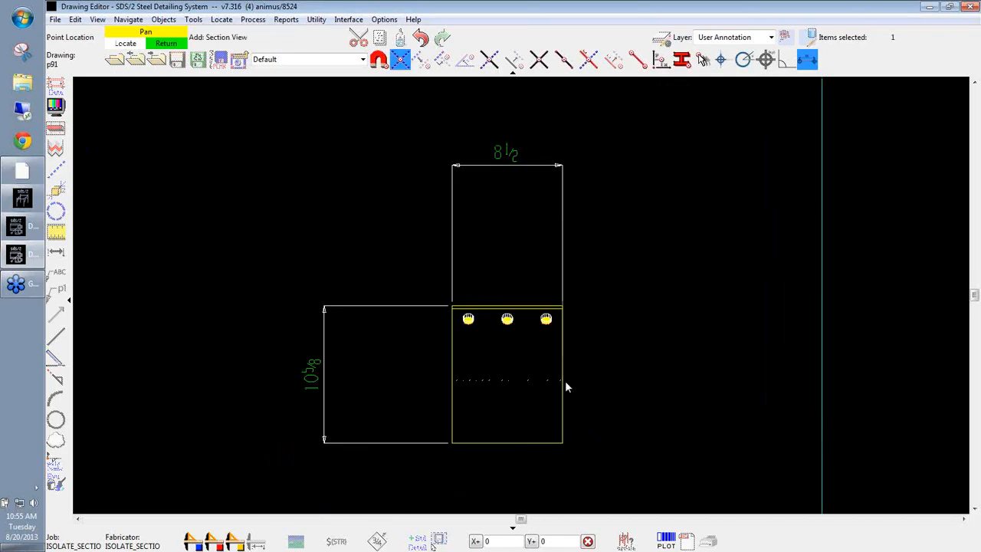
pyautogui.click(379, 60)
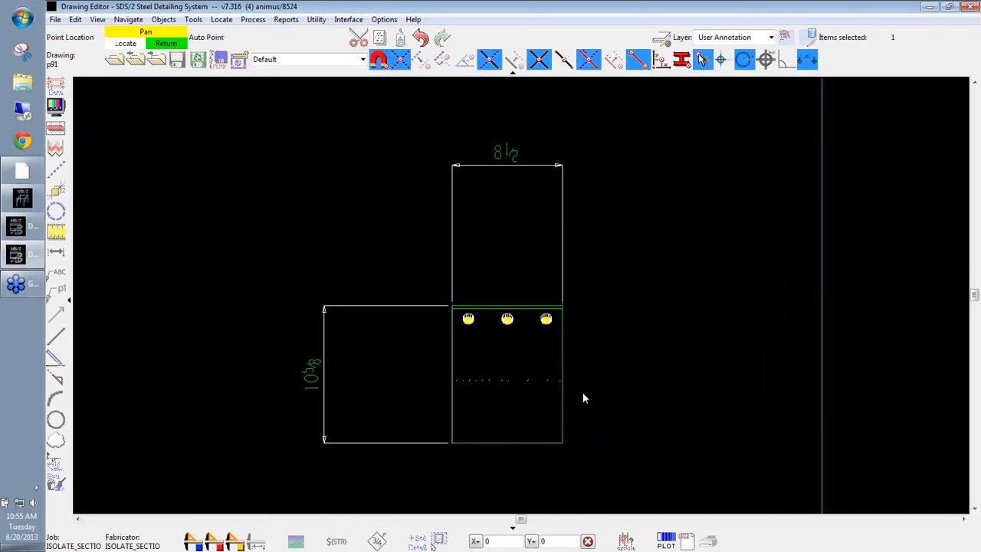
pyautogui.click(565, 443)
pyautogui.click(562, 305)
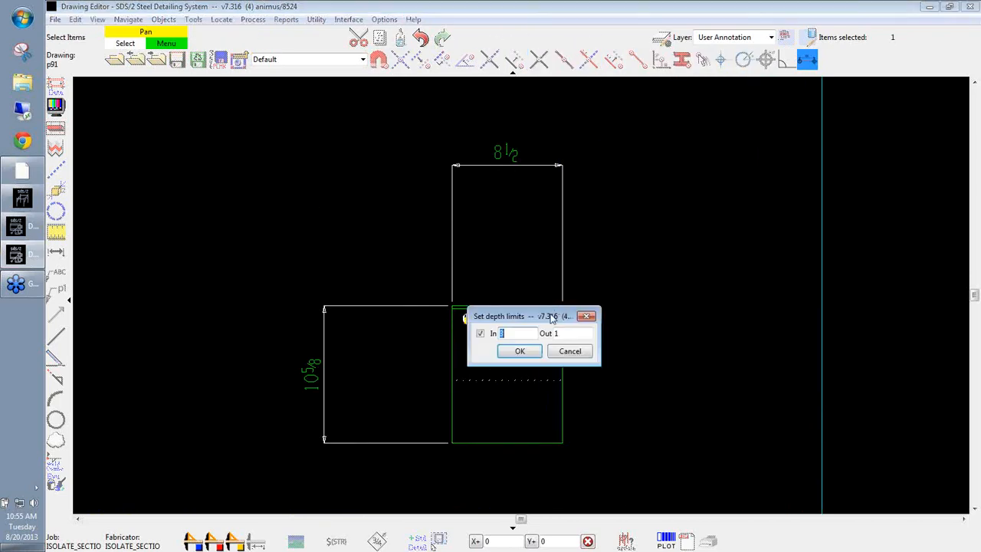
# Accept the default depth limits and place the new section beyond the sheet line, right of the plate's main view.
pyautogui.click(518, 350)
pyautogui.scroll(-1, 383, 325)
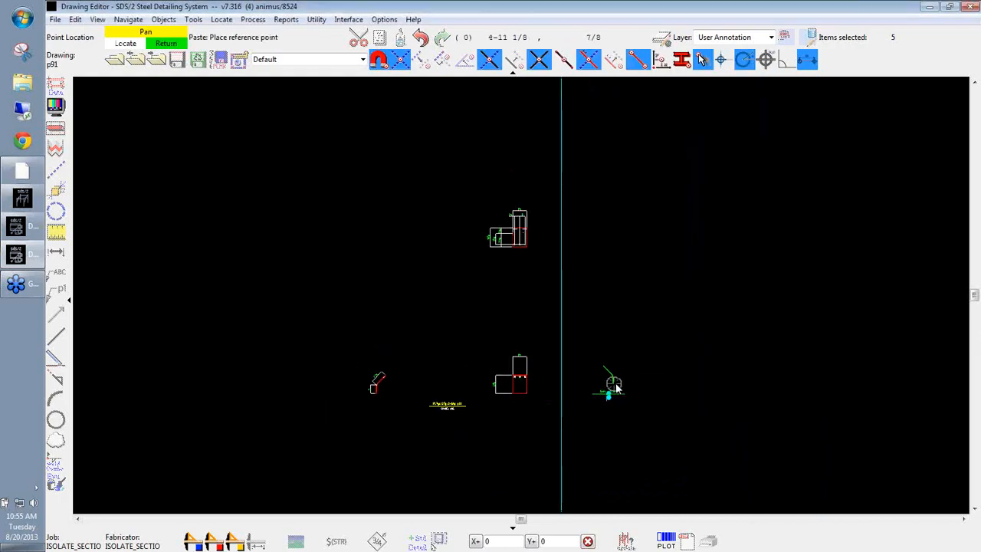
pyautogui.click(611, 391)
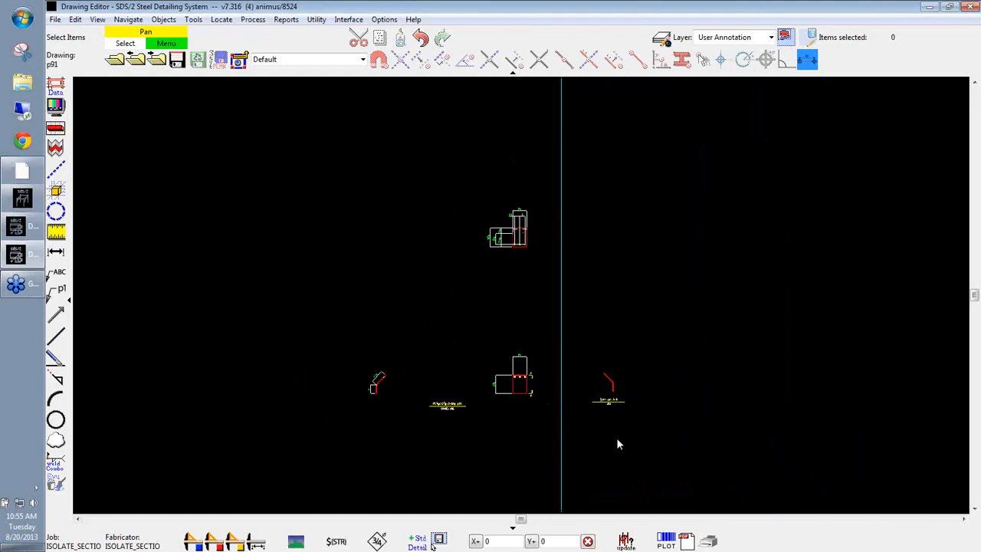
pyautogui.scroll(3, 542, 444)
pyautogui.scroll(3, 536, 276)
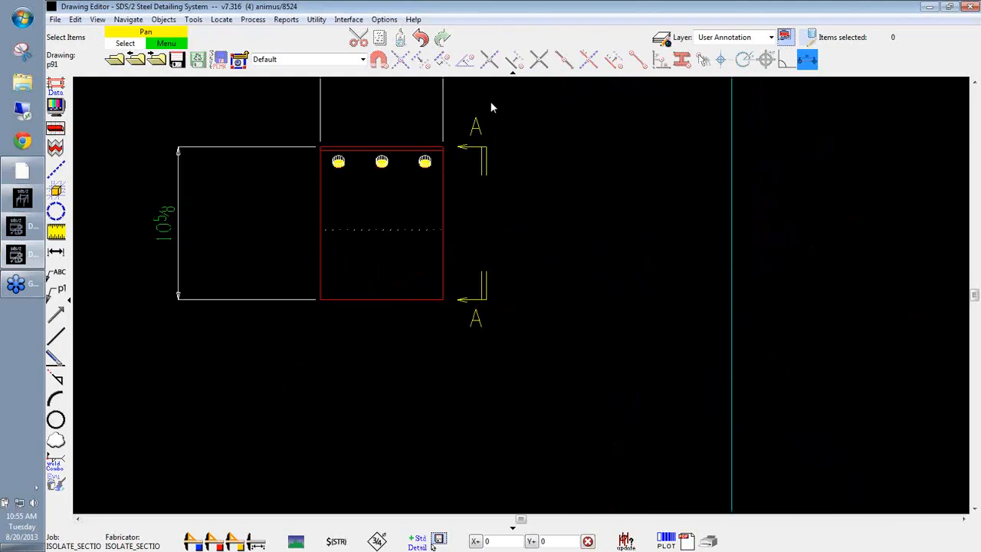
pyautogui.scroll(-4, 475, 340)
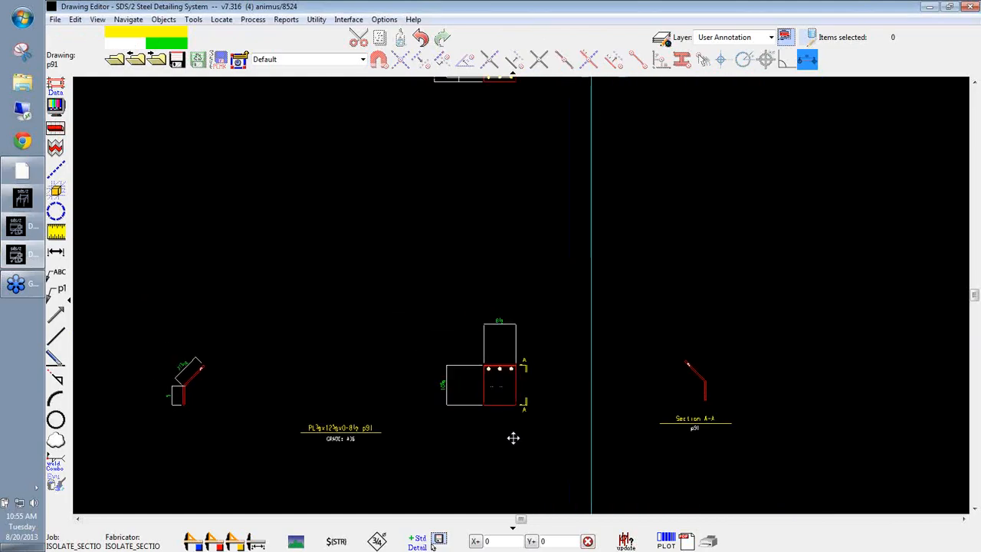
pyautogui.scroll(-1, 512, 441)
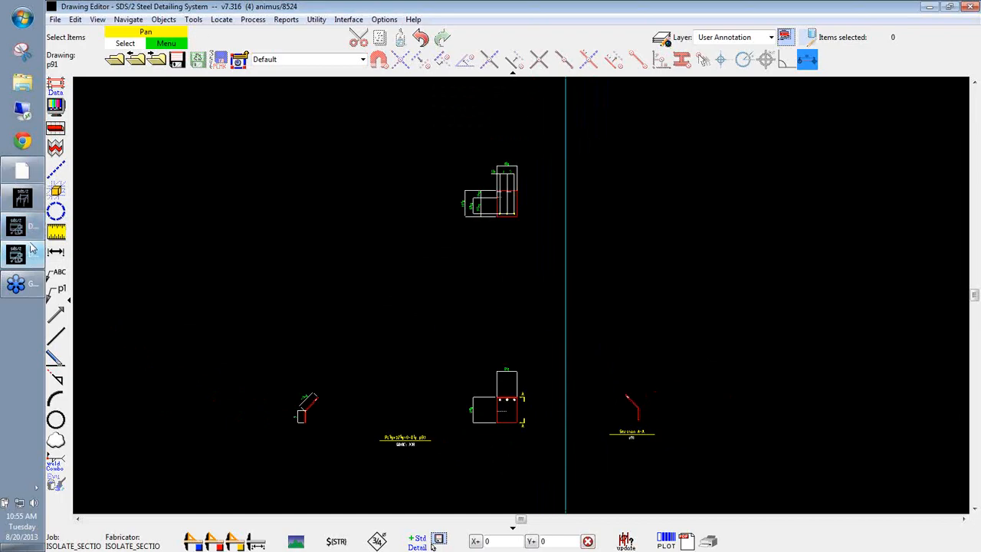
# Switch to the Modeling window, isolate the selected bent plate by location, and bring up its list of saved views.
pyautogui.click(27, 202)
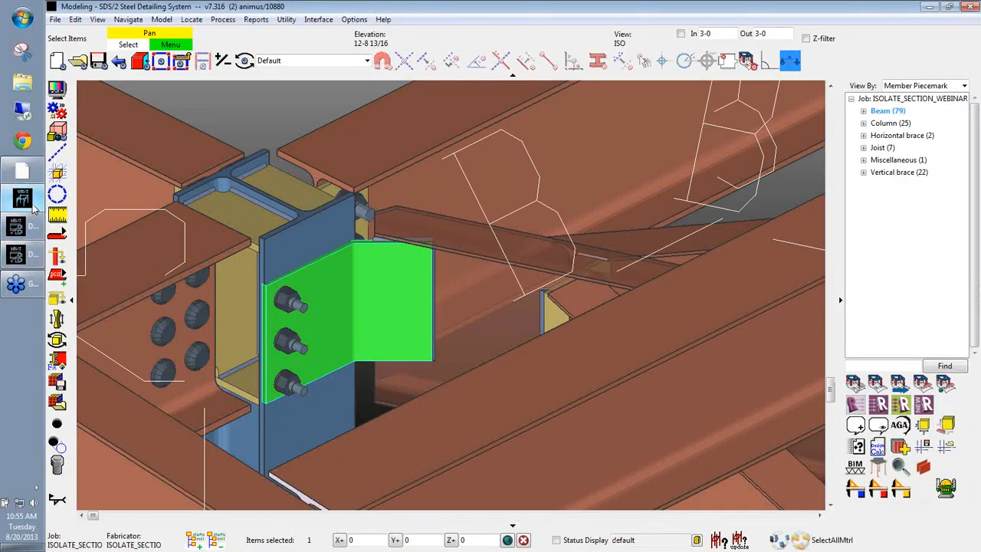
pyautogui.click(161, 21)
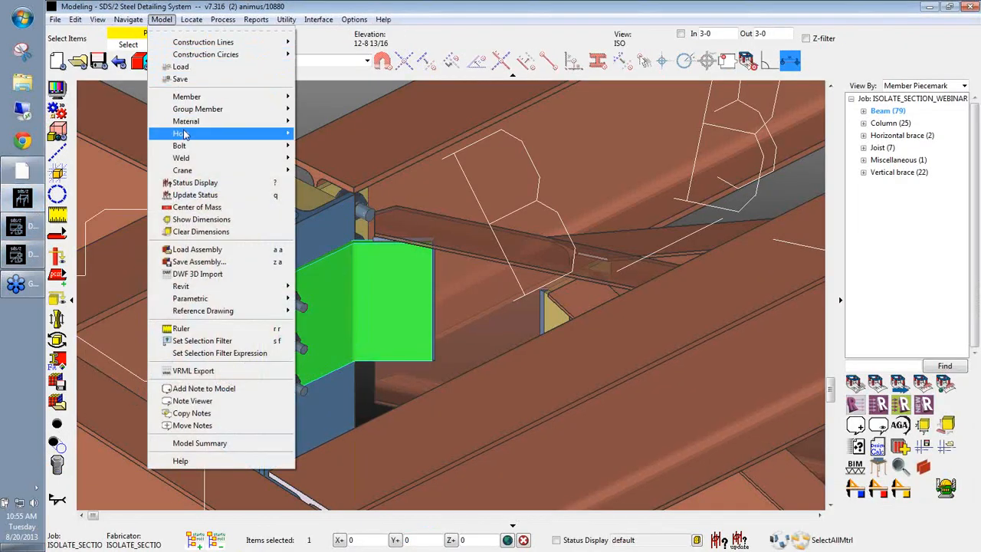
pyautogui.moveTo(228, 134)
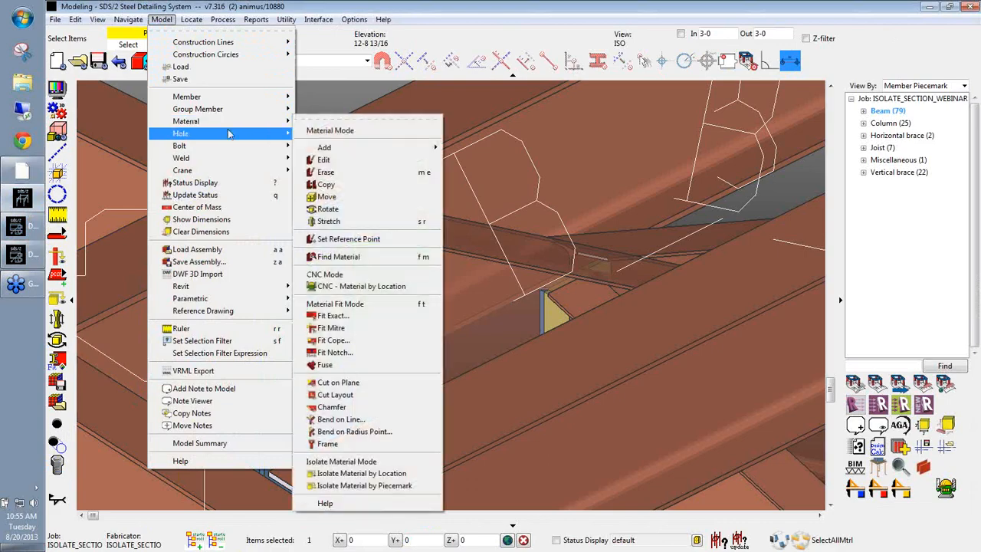
pyautogui.click(367, 475)
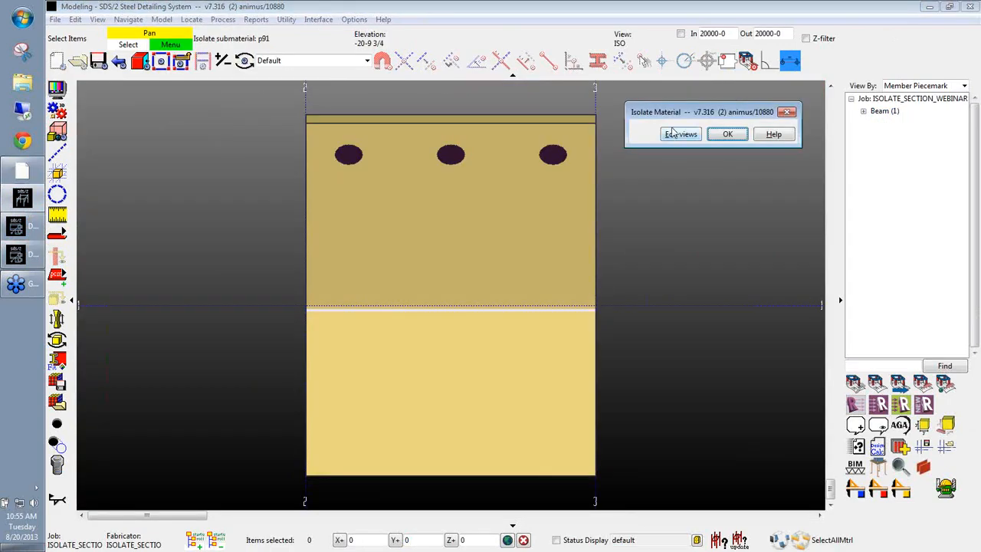
pyautogui.click(683, 133)
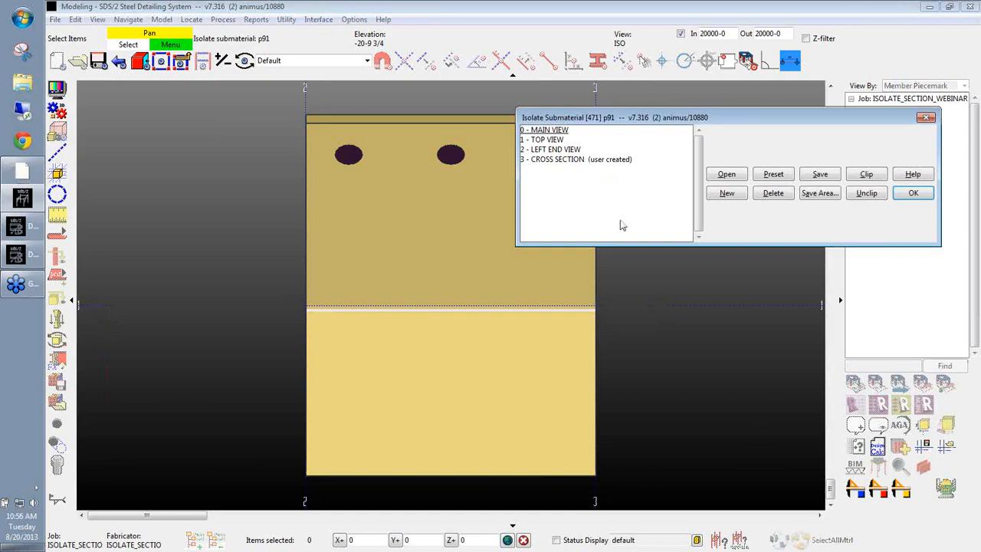
# Delete the user-created CROSS SECTION view of the bent plate and leave material isolation.
pyautogui.click(602, 159)
pyautogui.click(773, 193)
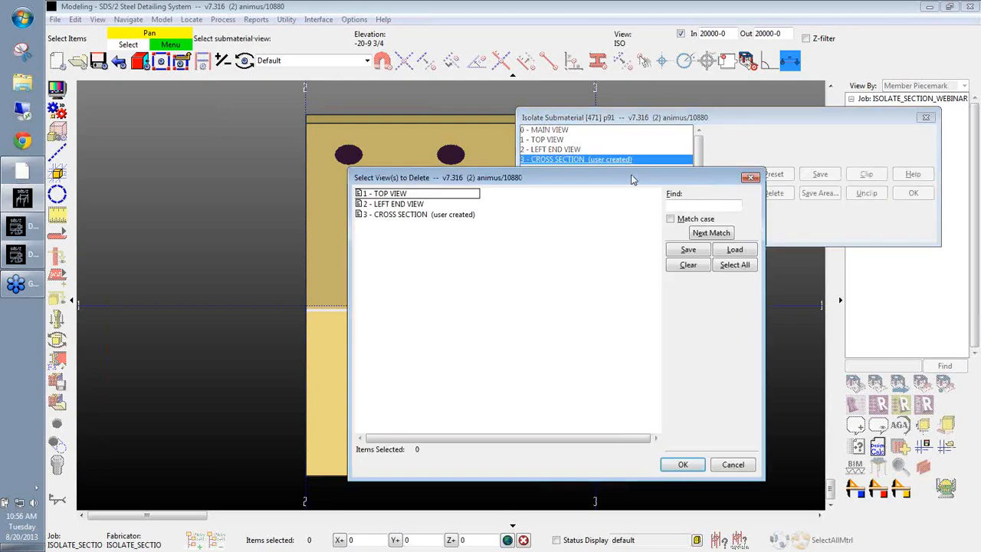
pyautogui.click(445, 216)
pyautogui.click(681, 464)
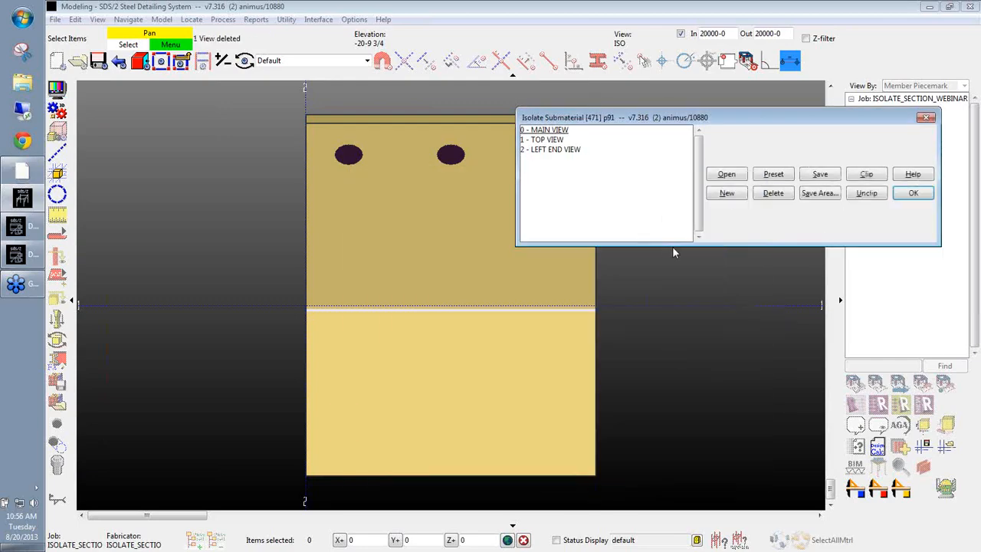
pyautogui.click(911, 193)
pyautogui.click(727, 134)
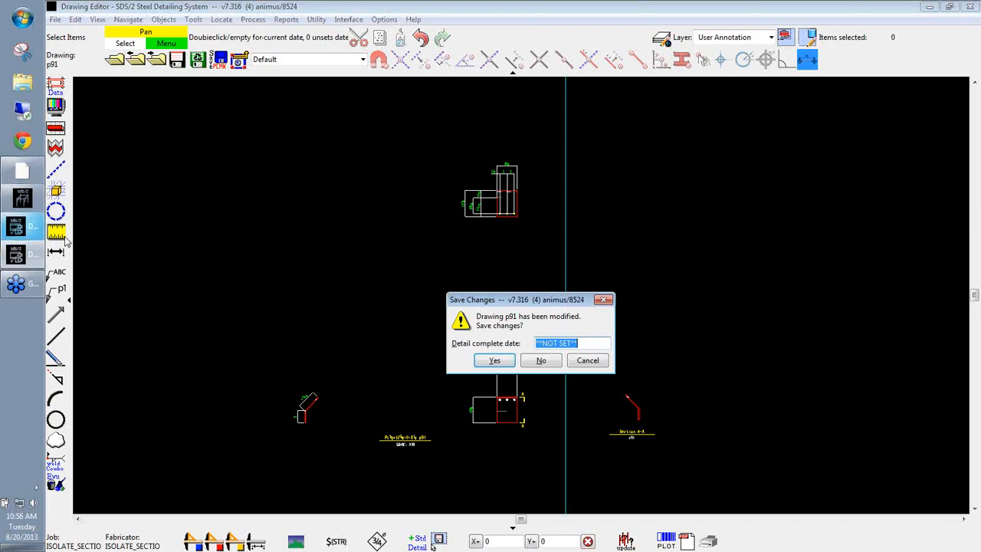
# Discard the unsaved changes to drawing p91, then show a freshly detailed drawing of the bent plate at the column.
pyautogui.click(551, 364)
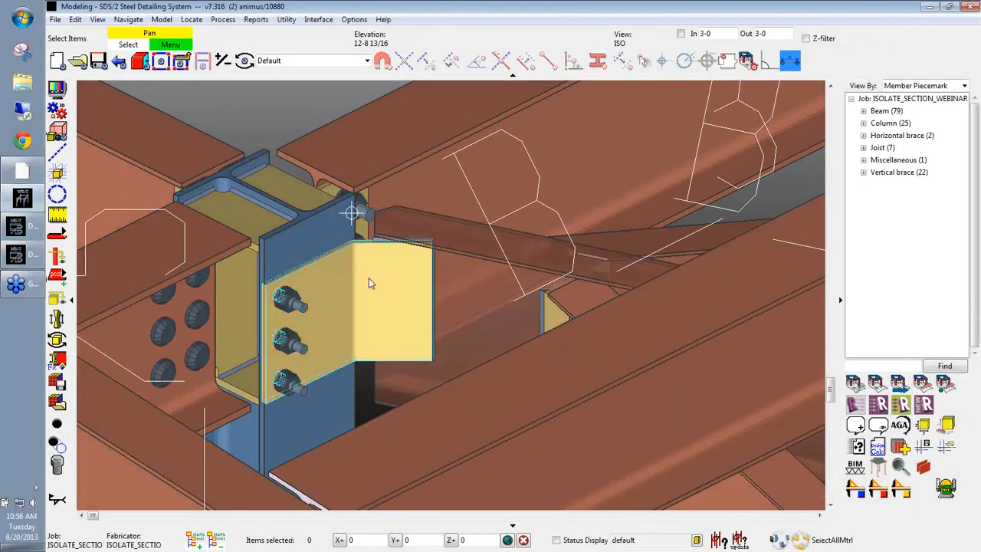
pyautogui.rightClick(368, 282)
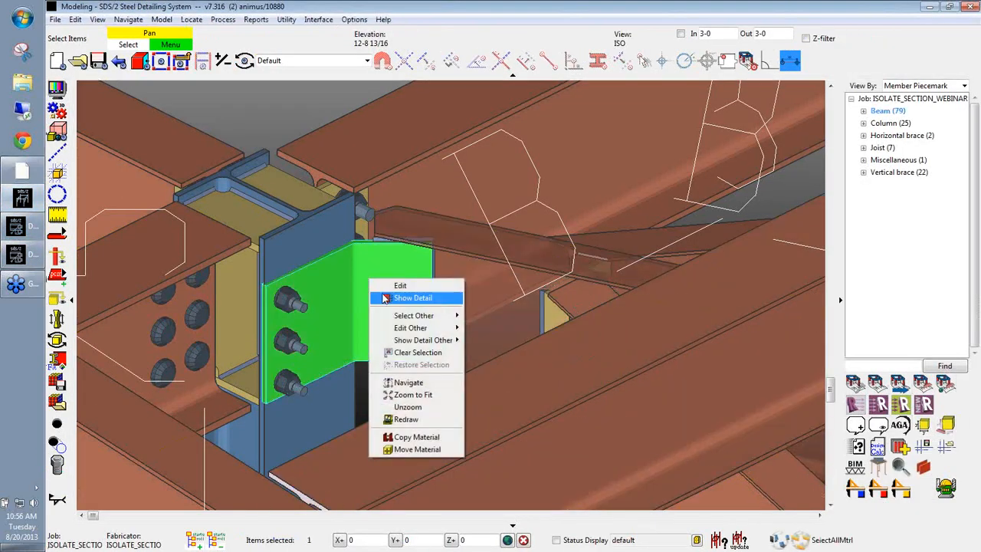
pyautogui.click(387, 298)
pyautogui.click(477, 325)
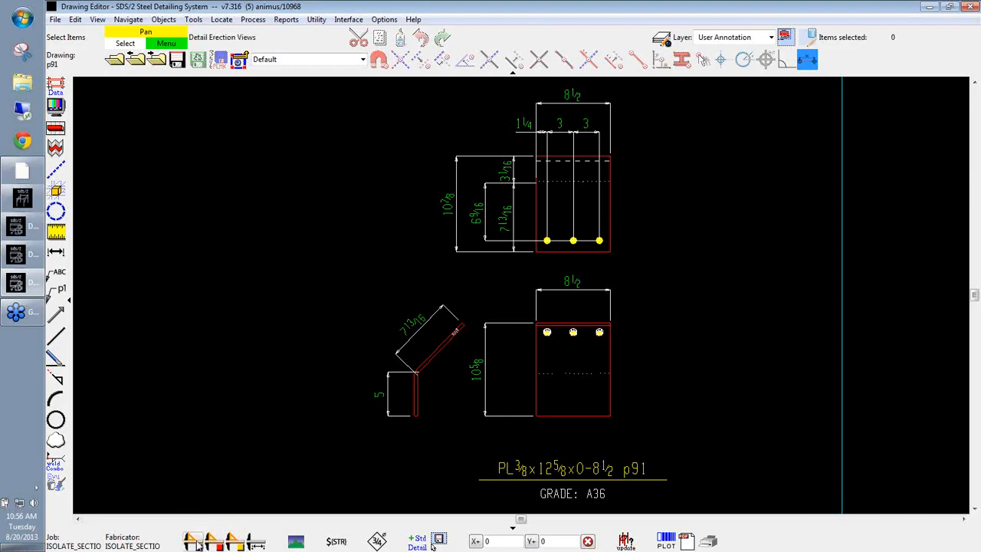
# Detail the SECOND FLOOR 114-6 erection view with overwriting of piecemarks/section sizes checked, and open its drawing.
pyautogui.click(434, 543)
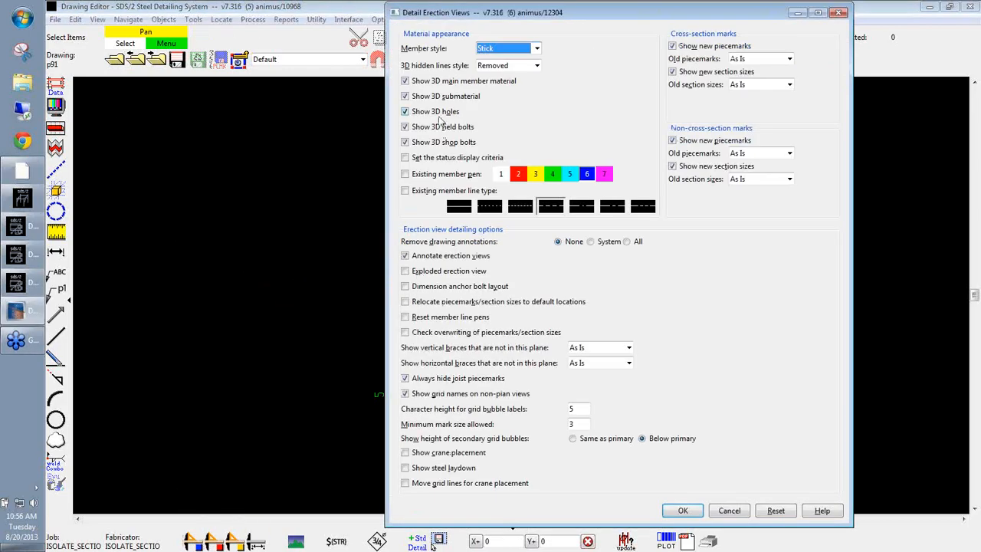
pyautogui.click(433, 334)
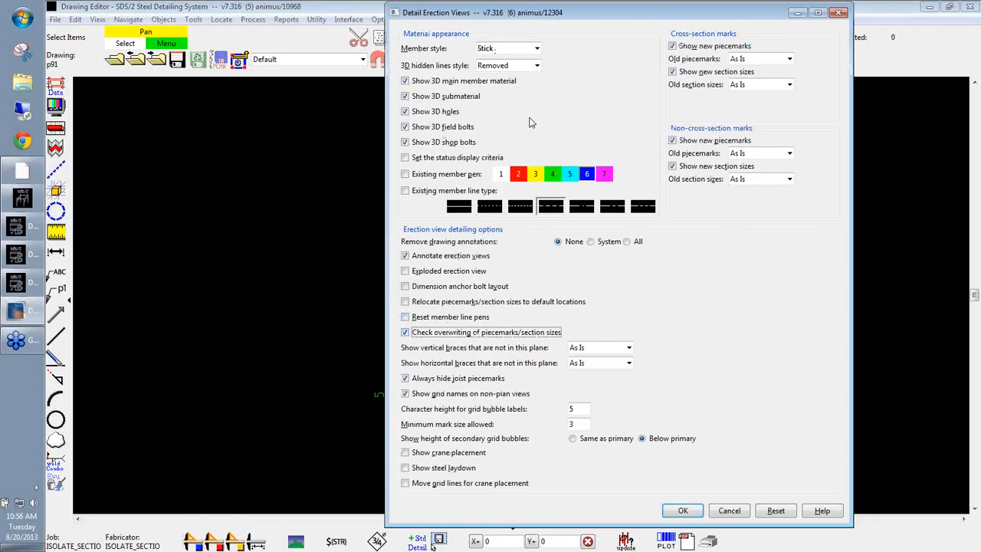
pyautogui.click(683, 510)
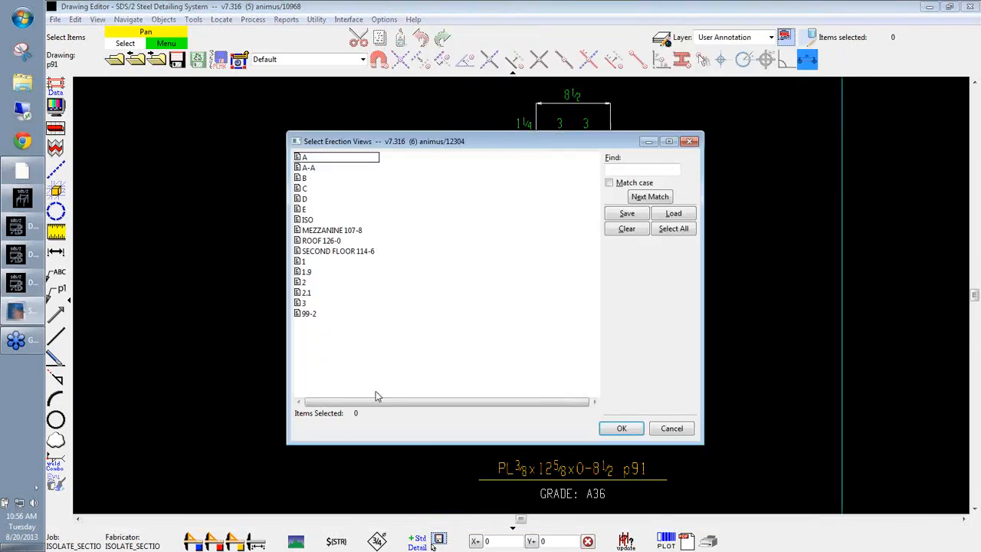
pyautogui.click(322, 252)
pyautogui.click(622, 427)
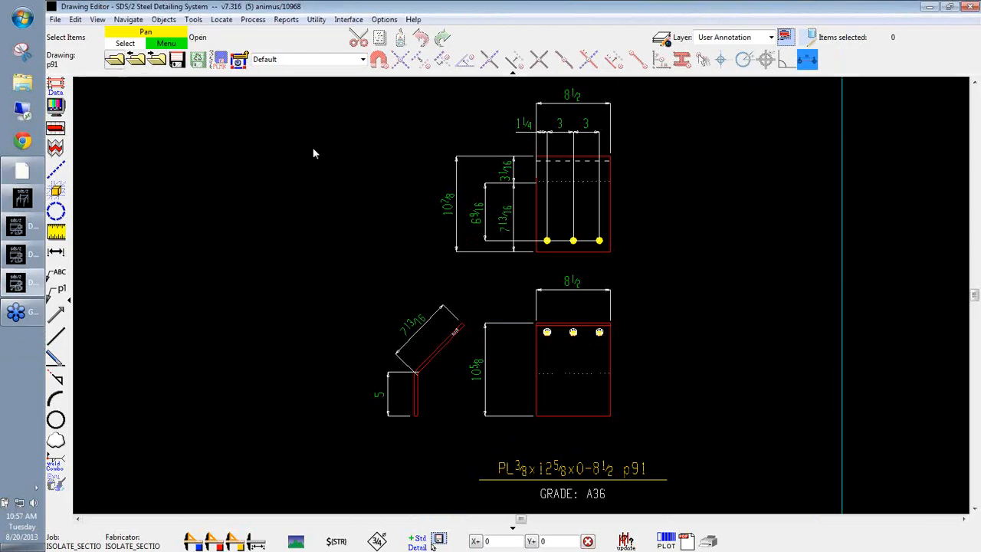
pyautogui.click(685, 326)
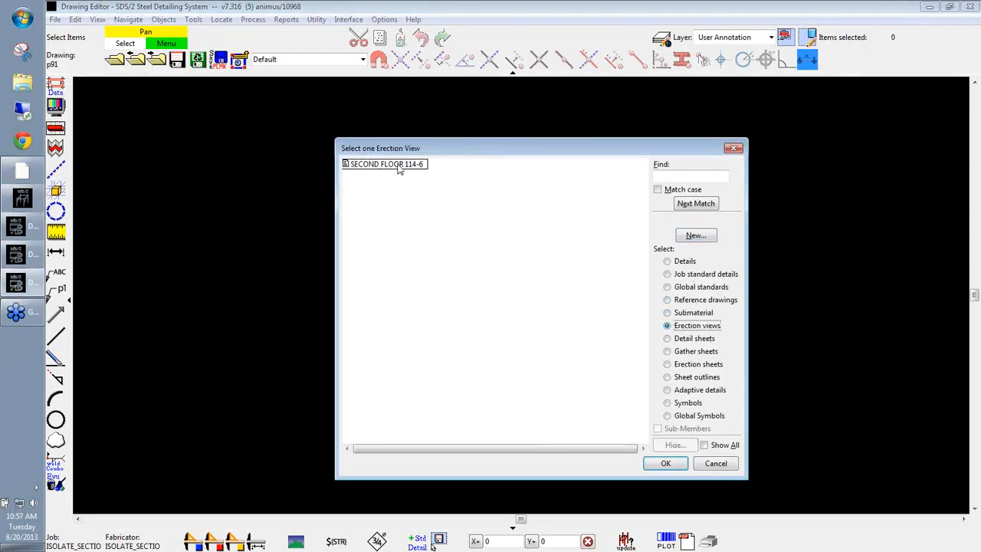
pyautogui.doubleClick(395, 167)
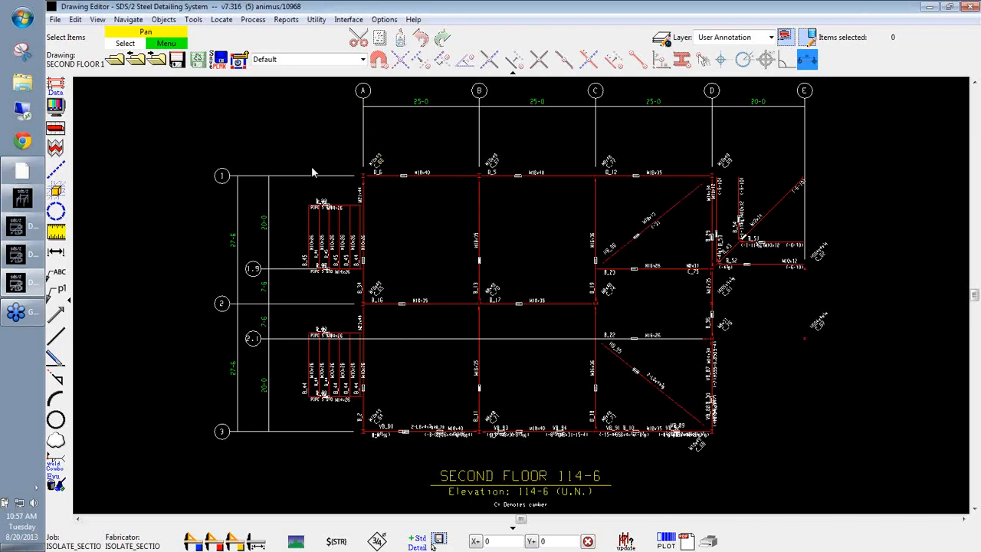
# Cut a section view across beam B_6 beside column C_66 at grid A-1 and name the new view B-B.
pyautogui.scroll(5, 390, 180)
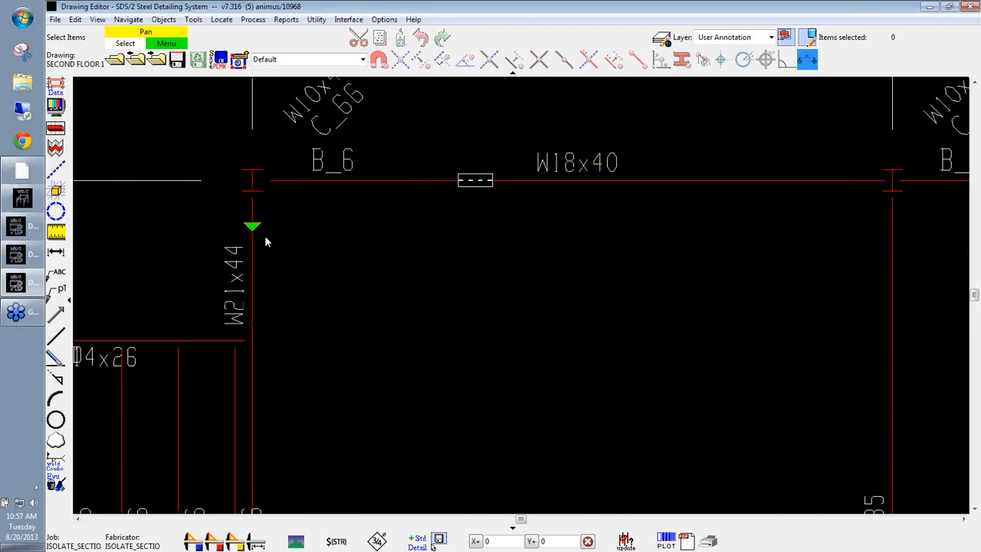
pyautogui.scroll(2, 264, 239)
pyautogui.moveTo(347, 209); pyautogui.dragTo(376, 314, button='middle')
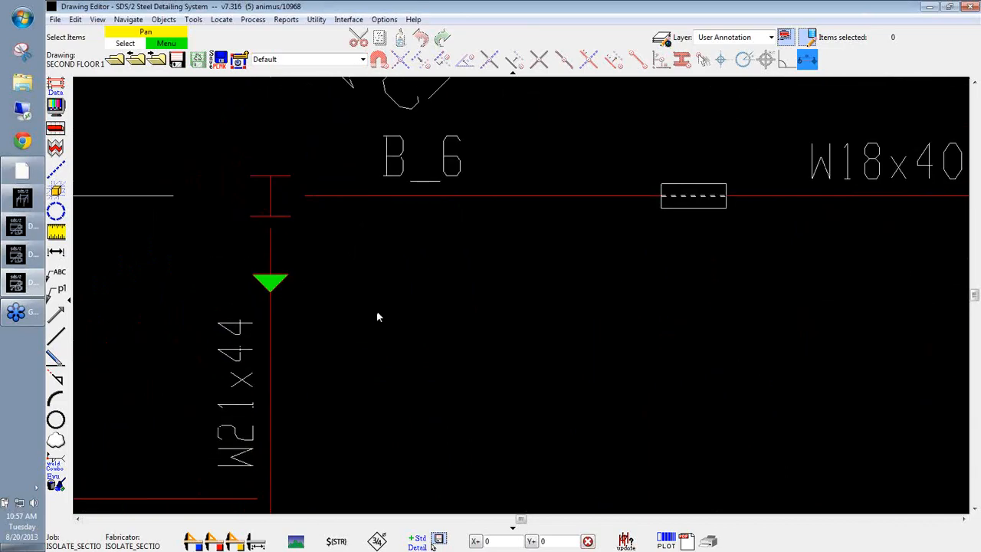
pyautogui.scroll(-3, 377, 314)
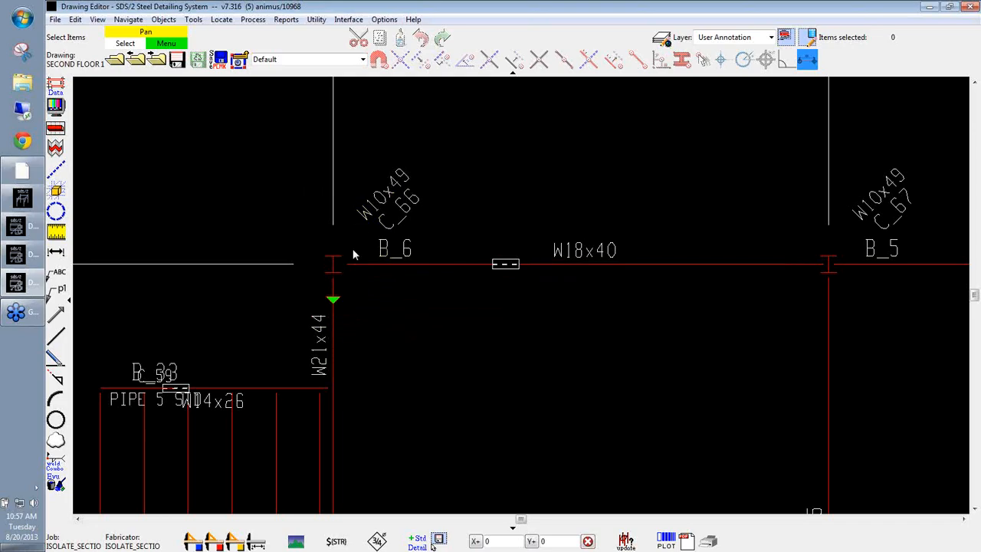
pyautogui.moveTo(439, 350)
pyautogui.mouseDown(button='middle')
pyautogui.moveTo(422, 264)
pyautogui.moveTo(403, 254)
pyautogui.moveTo(385, 265)
pyautogui.moveTo(436, 273)
pyautogui.mouseUp(button='middle')
pyautogui.scroll(-1, 427, 236)
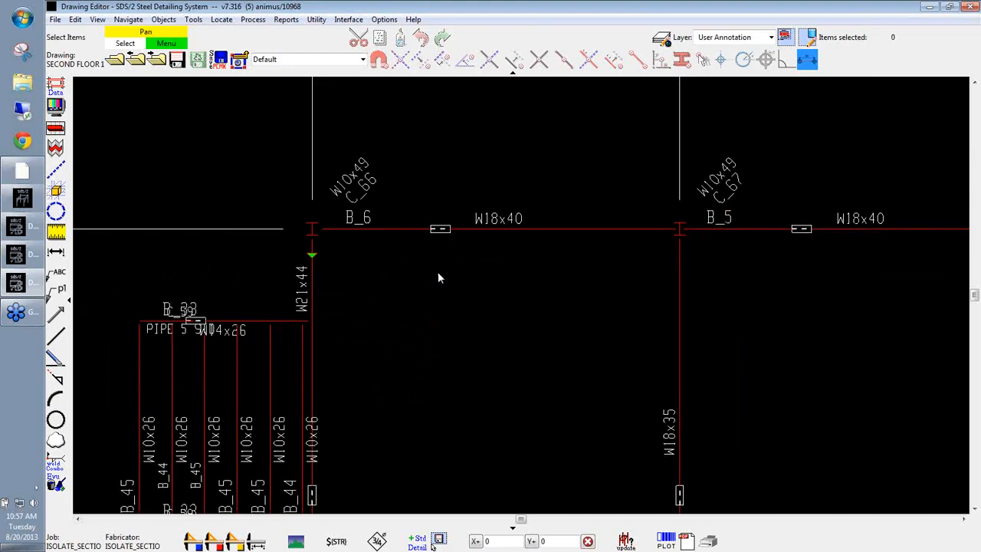
pyautogui.click(97, 20)
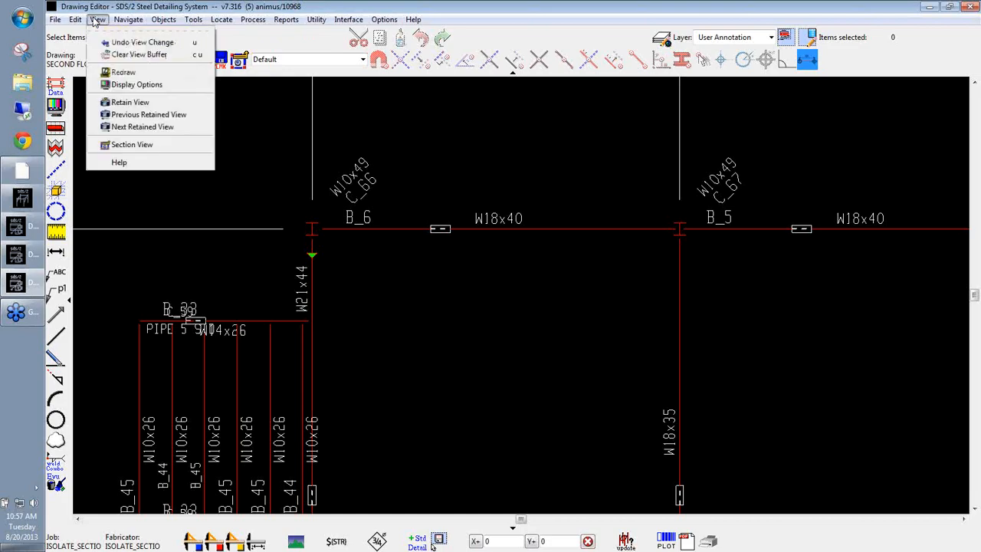
pyautogui.click(123, 147)
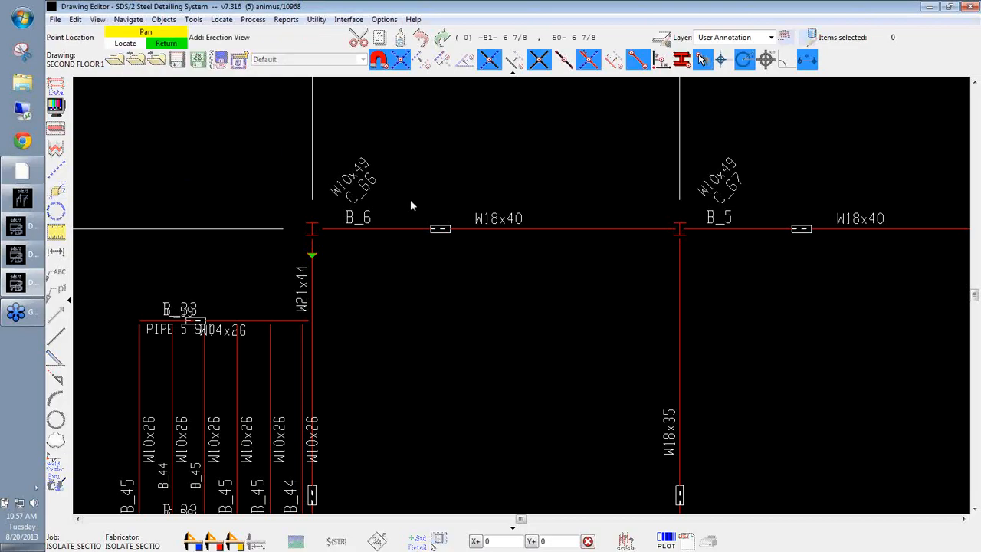
pyautogui.click(341, 284)
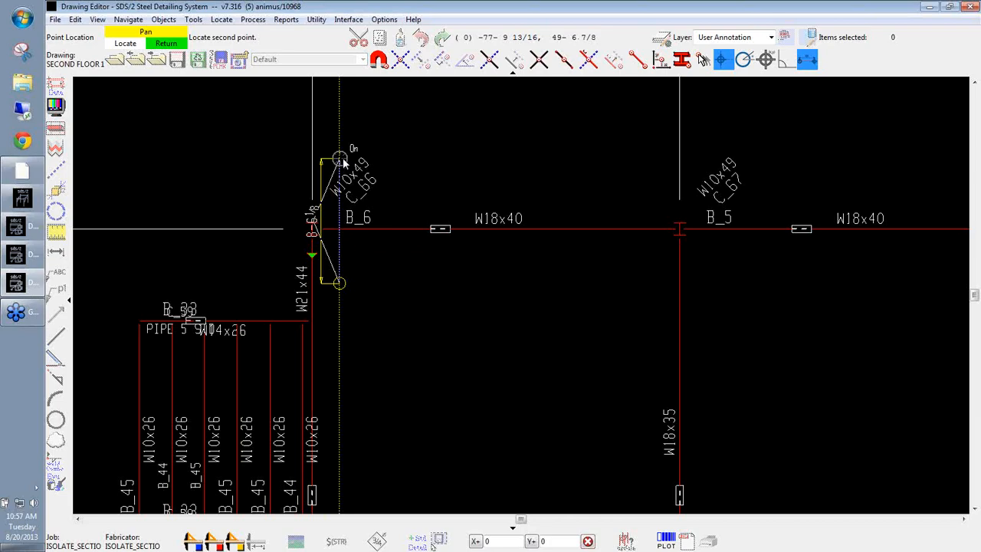
pyautogui.click(342, 157)
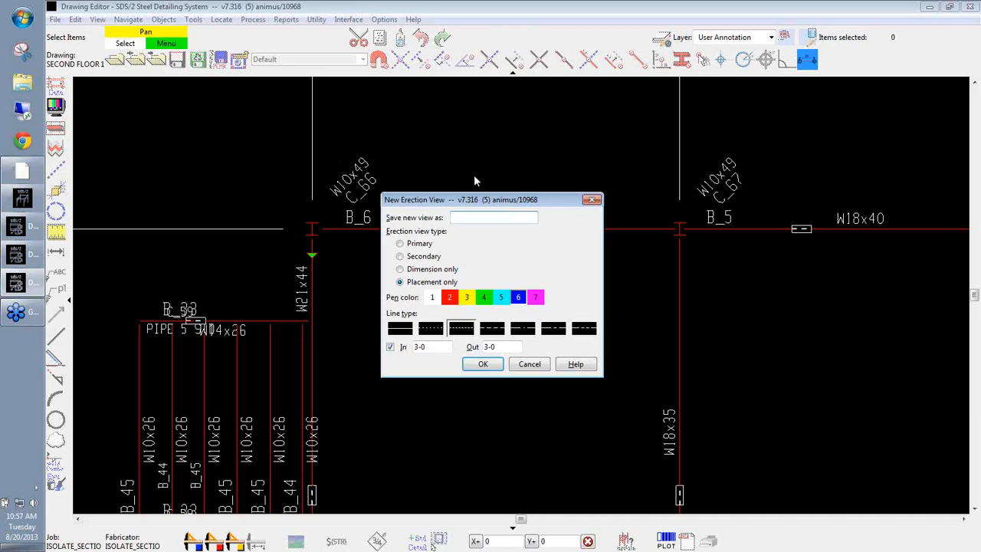
pyautogui.write('B-B')
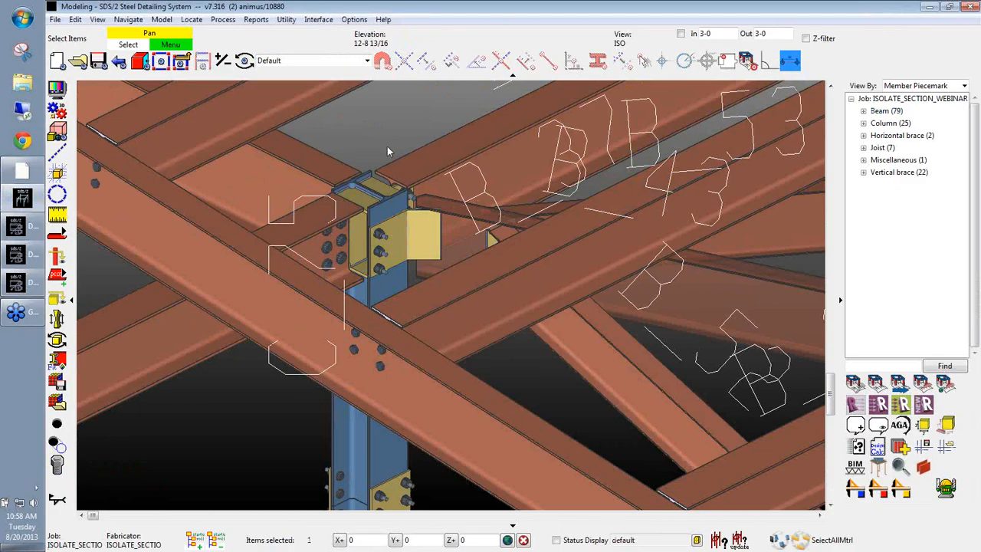
pyautogui.moveTo(387, 151); pyautogui.dragTo(529, 431, button='middle')
pyautogui.scroll(-2, 529, 431)
pyautogui.scroll(-6, 383, 266)
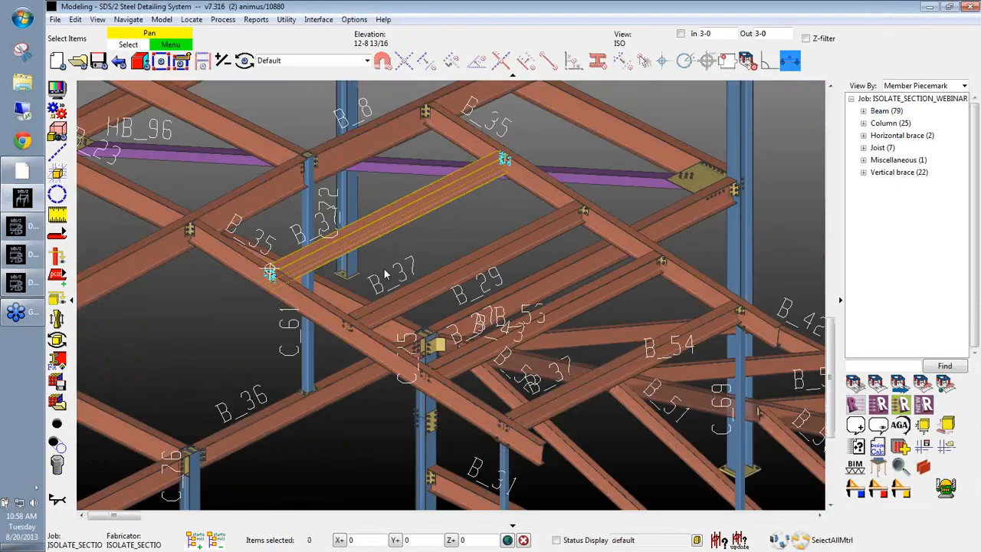
pyautogui.moveTo(385, 269); pyautogui.dragTo(488, 463, button='right')
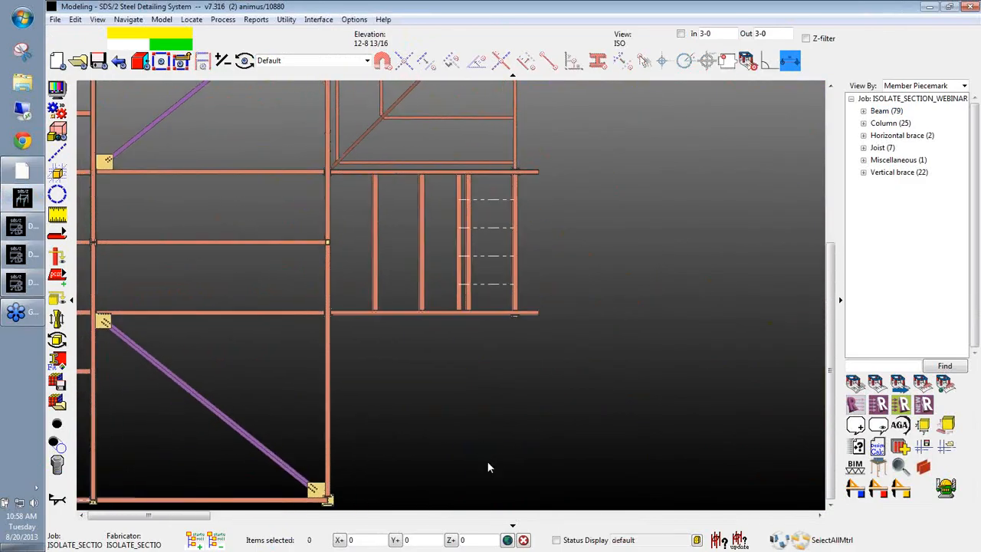
pyautogui.moveTo(560, 369); pyautogui.dragTo(842, 475, button='middle')
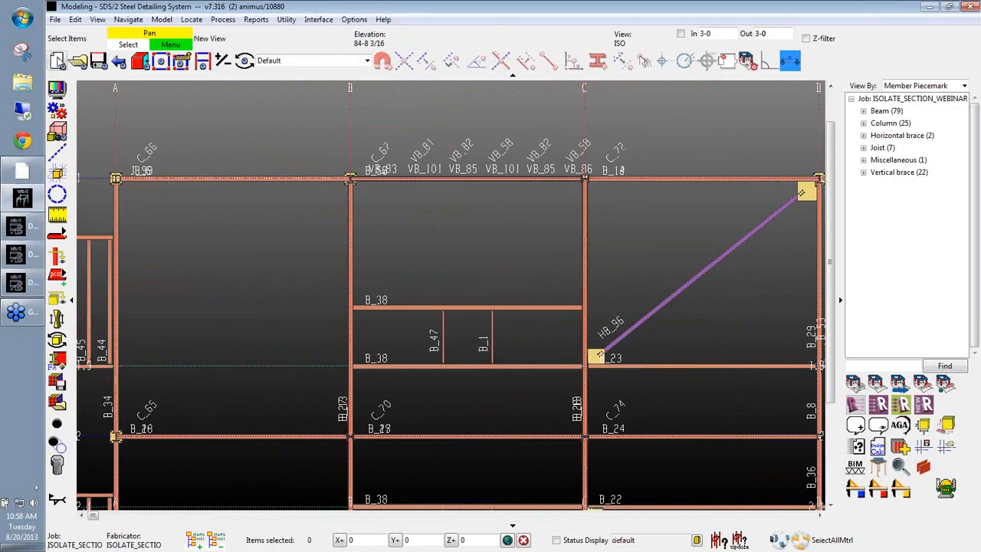
pyautogui.click(58, 61)
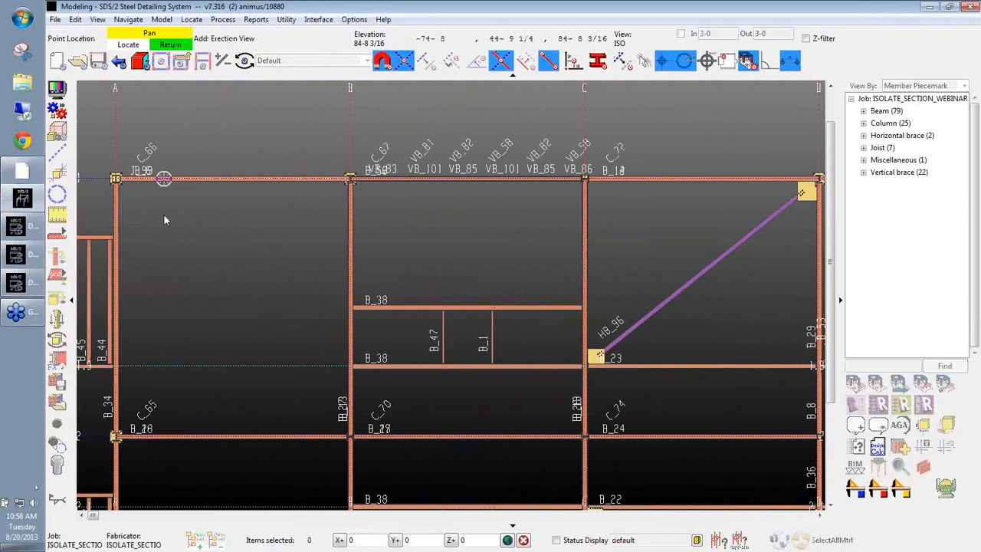
pyautogui.click(388, 181)
pyautogui.click(390, 119)
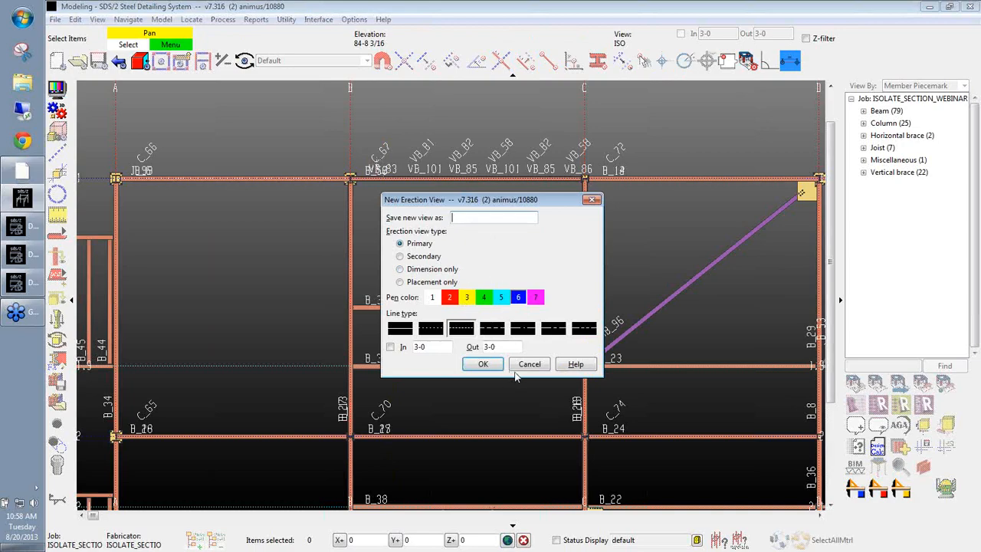
pyautogui.click(523, 370)
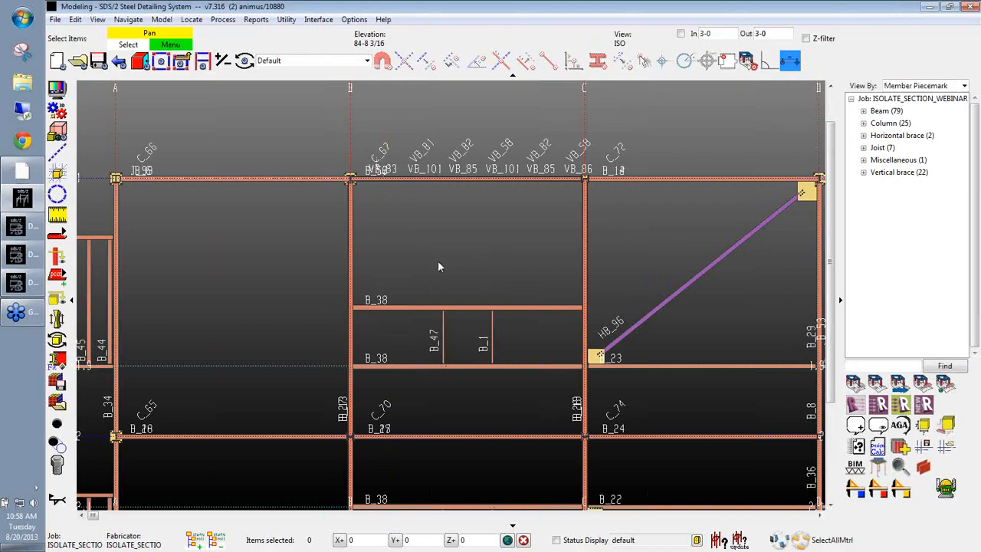
pyautogui.click(17, 282)
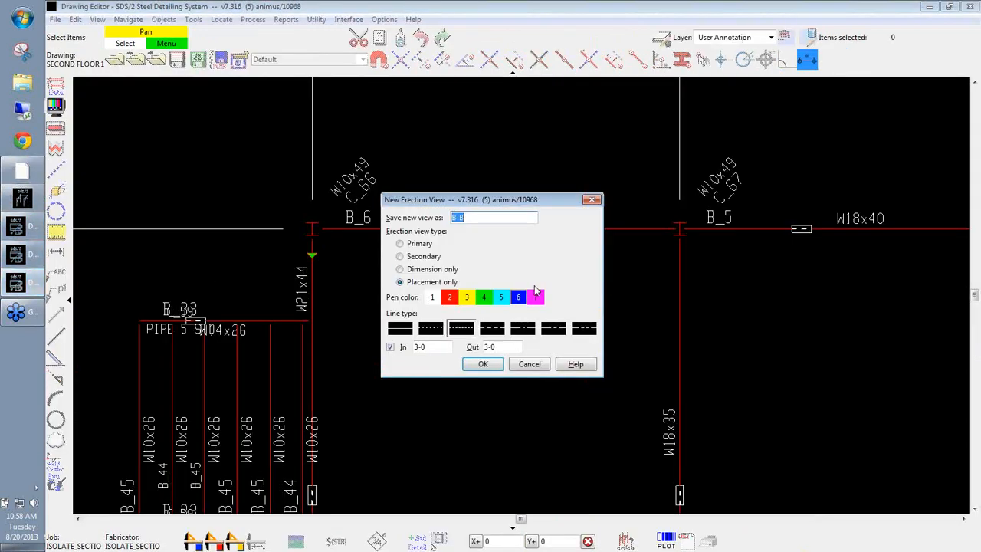
# Accept B-B as a placement-only erection view and set its scale to 1.
pyautogui.click(491, 364)
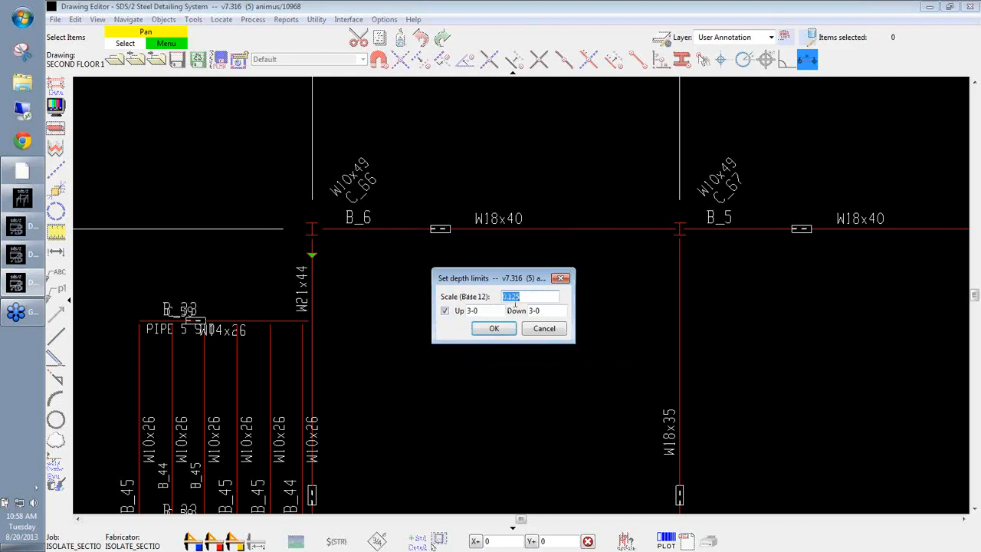
pyautogui.write('1')
pyautogui.click(483, 334)
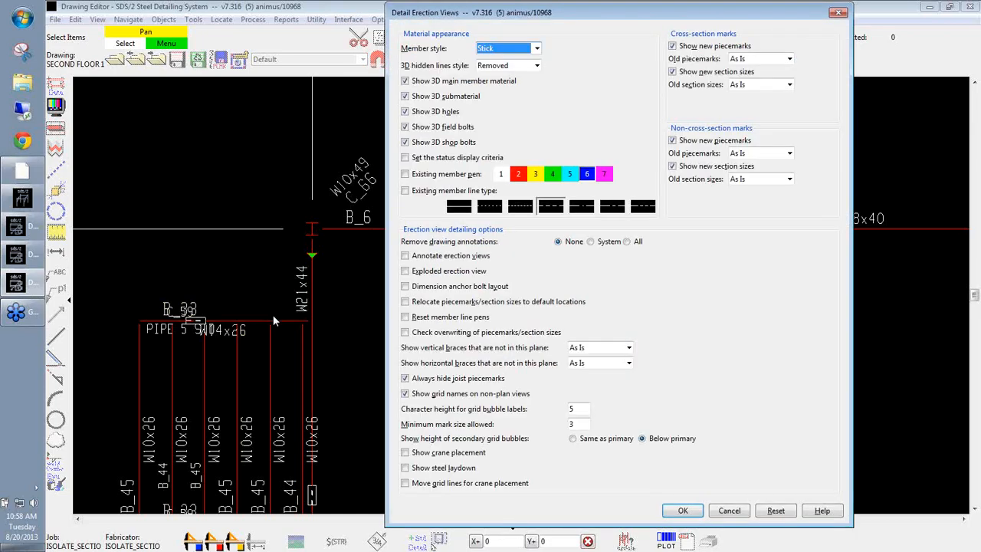
# Detail the section in Wire member style with erection view annotation and piecemark/section size overwrite checking, and place it beside the floor plan.
pyautogui.click(537, 48)
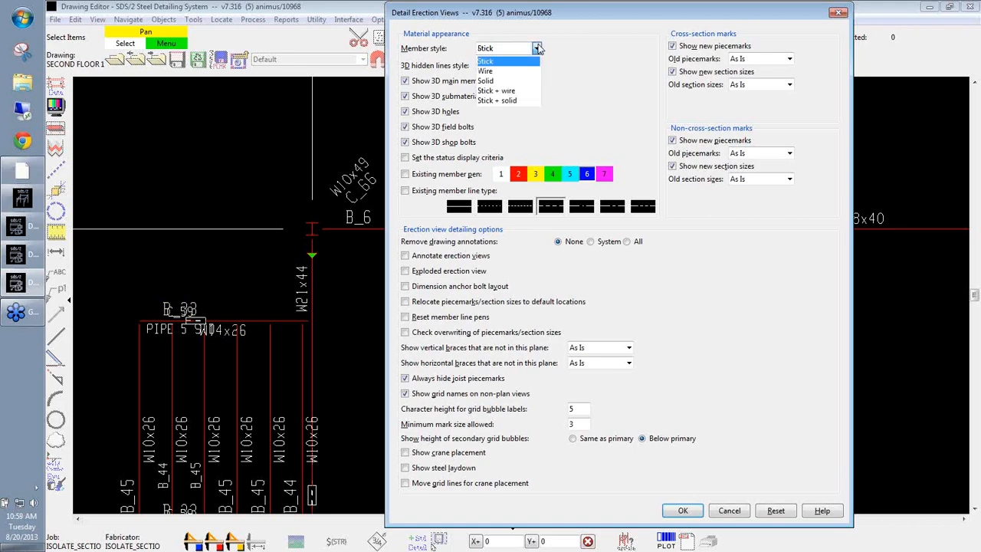
pyautogui.click(515, 68)
pyautogui.click(448, 256)
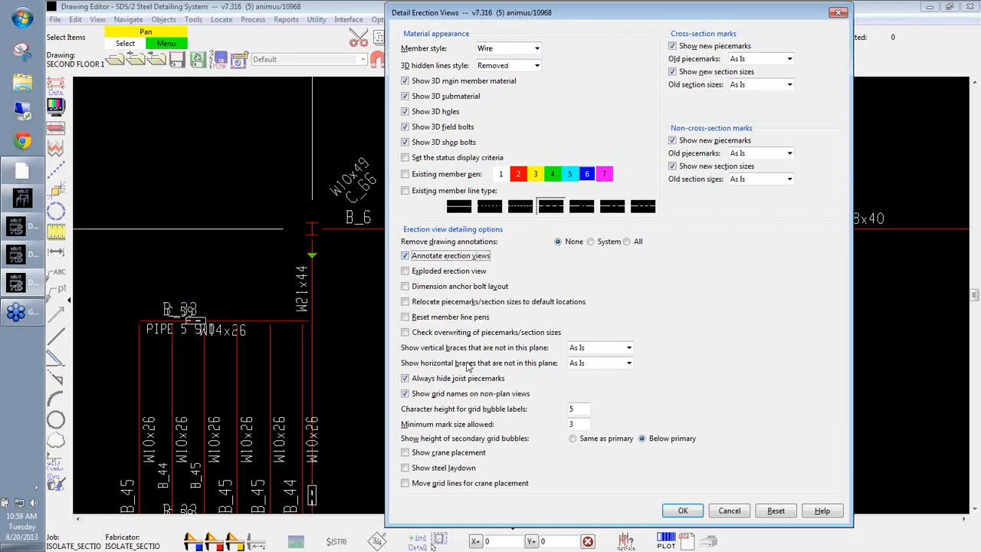
pyautogui.click(458, 333)
pyautogui.click(682, 510)
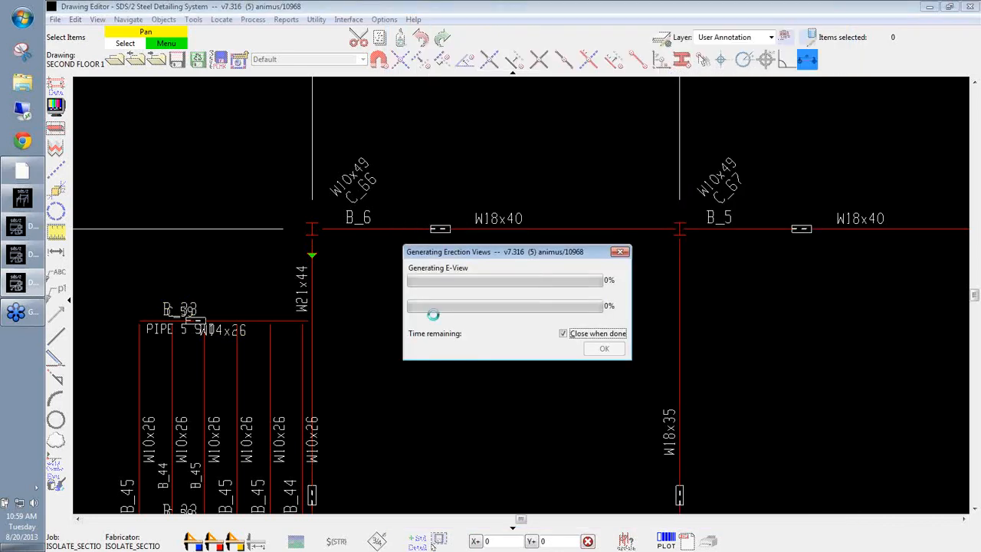
pyautogui.scroll(-6, 258, 242)
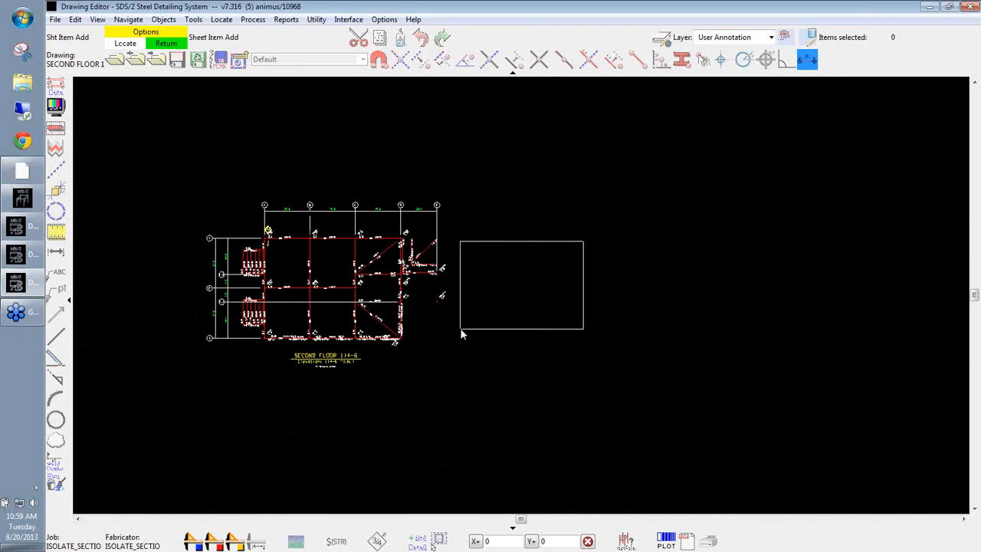
pyautogui.click(461, 328)
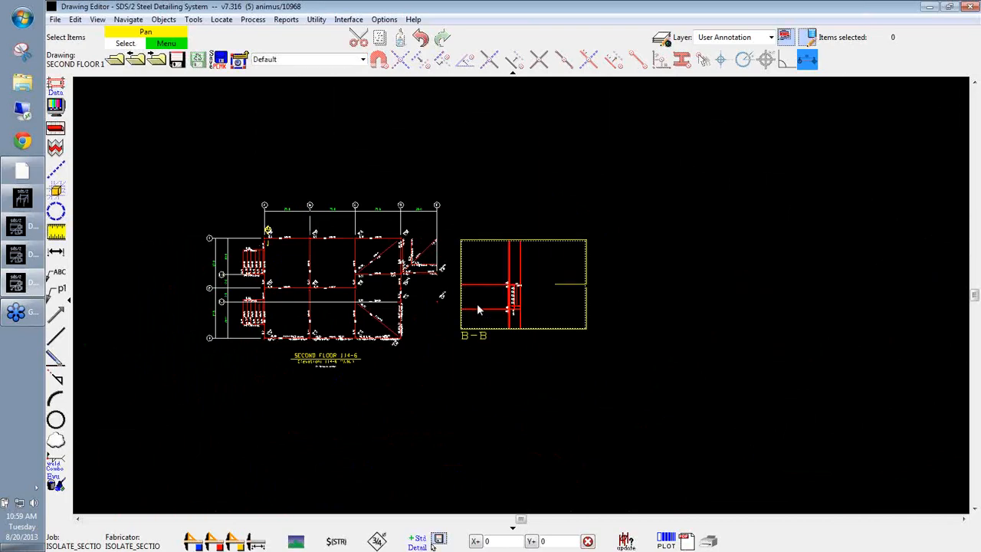
# Examine the beam-to-column connection in the placed B-B section and its position beside the floor plan.
pyautogui.scroll(3, 476, 304)
pyautogui.scroll(-1, 481, 302)
pyautogui.scroll(2, 630, 304)
pyautogui.scroll(1, 593, 147)
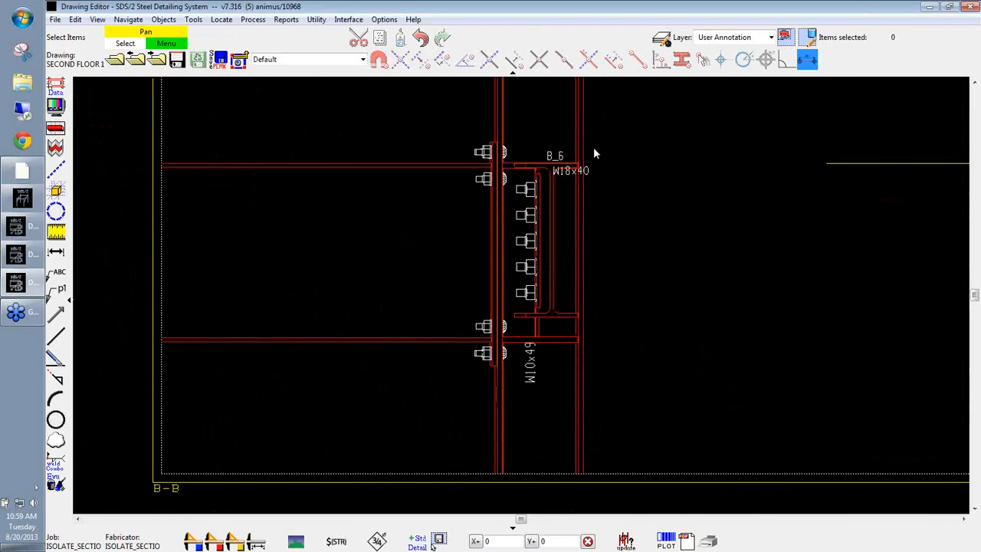
pyautogui.scroll(4, 504, 187)
pyautogui.scroll(-2, 460, 120)
pyautogui.scroll(-2, 587, 108)
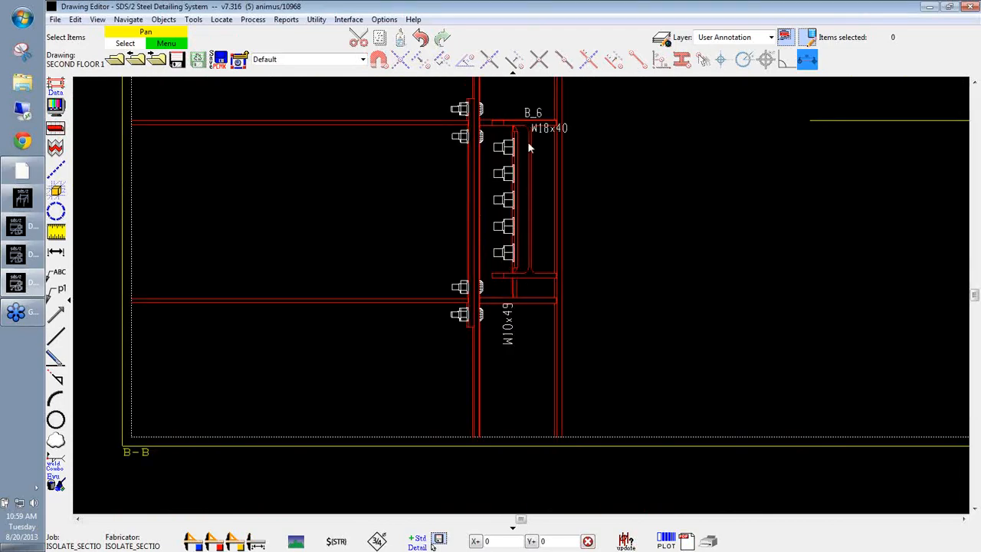
pyautogui.scroll(-5, 759, 291)
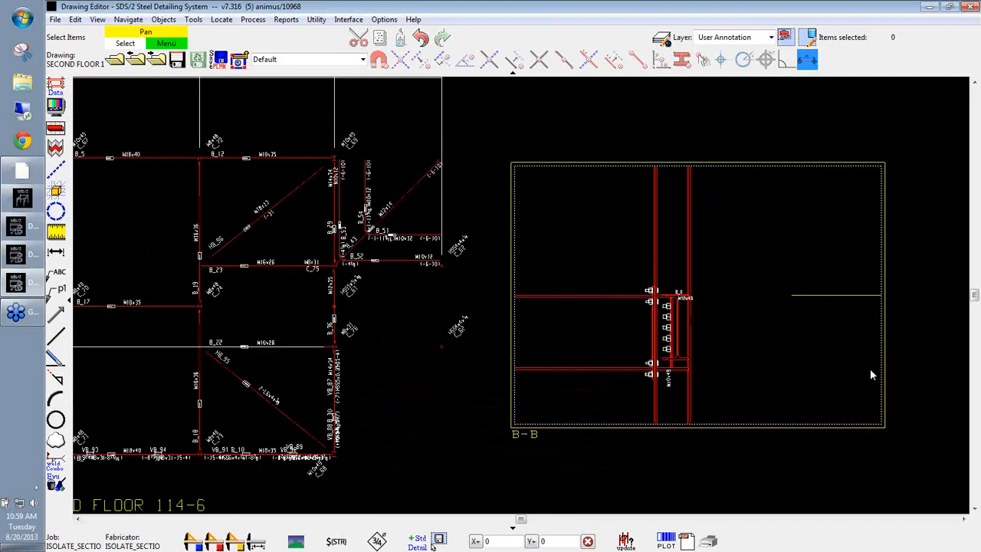
pyautogui.moveTo(818, 318); pyautogui.dragTo(900, 306, button='middle')
pyautogui.scroll(-1, 838, 293)
# Switch to the Modeling window and open erection view B-B.
pyautogui.click(26, 202)
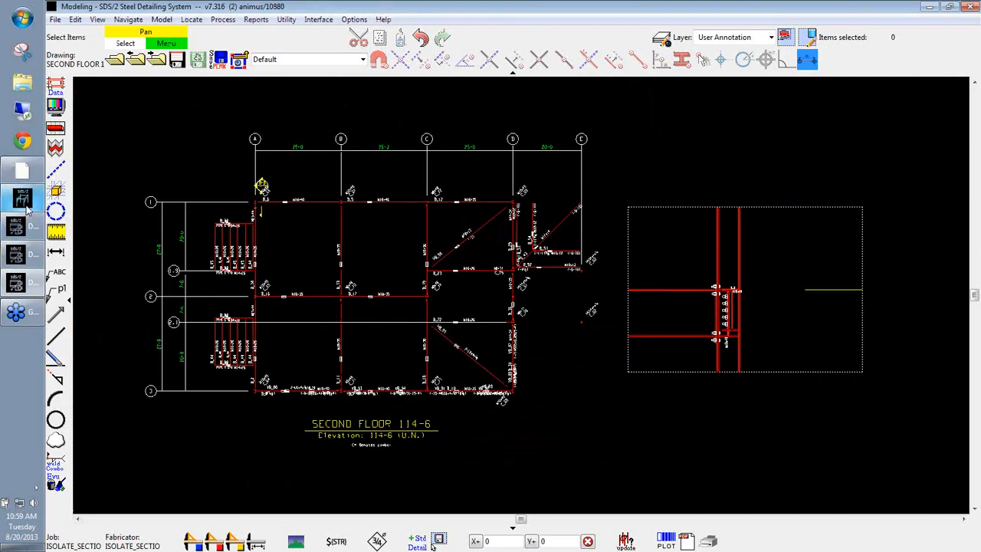
pyautogui.click(80, 64)
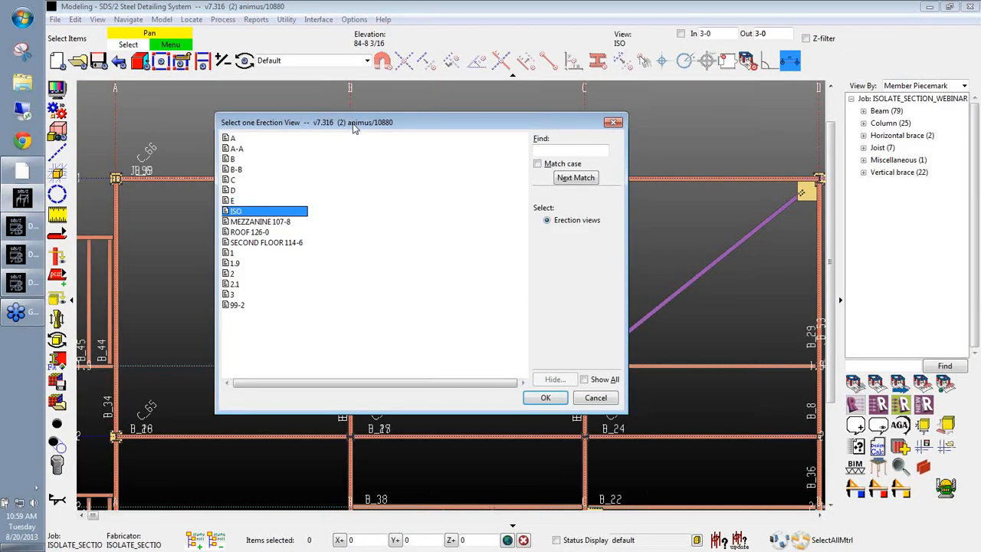
pyautogui.click(238, 171)
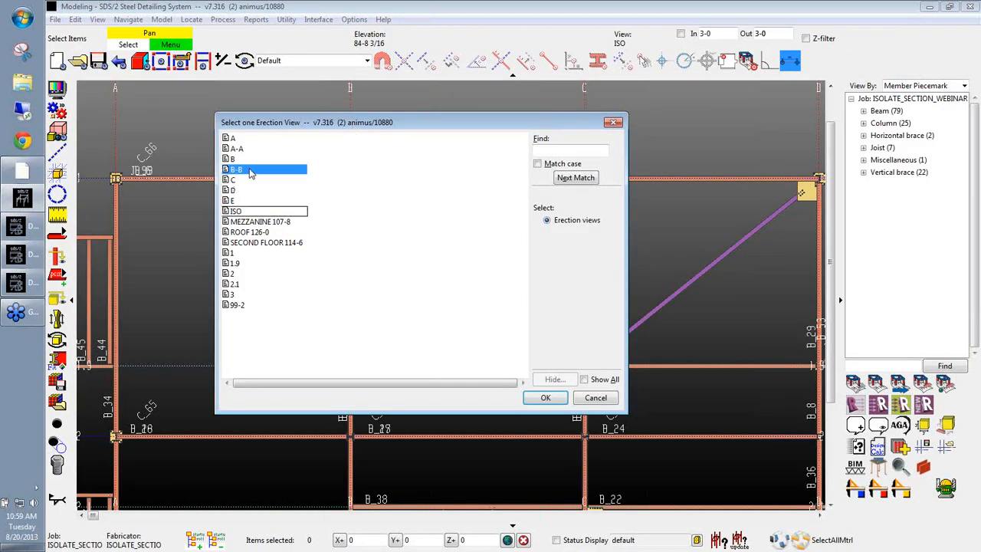
pyautogui.doubleClick(248, 170)
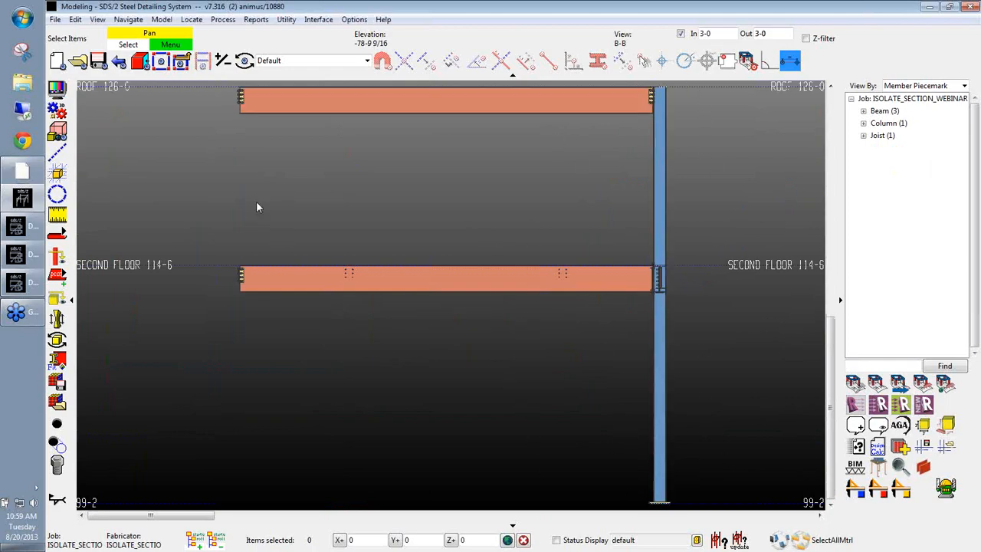
# Return to the Drawing Editor, open the B-B section's source drawing from its sheet item, and inspect the section cut boundary.
pyautogui.click(121, 268)
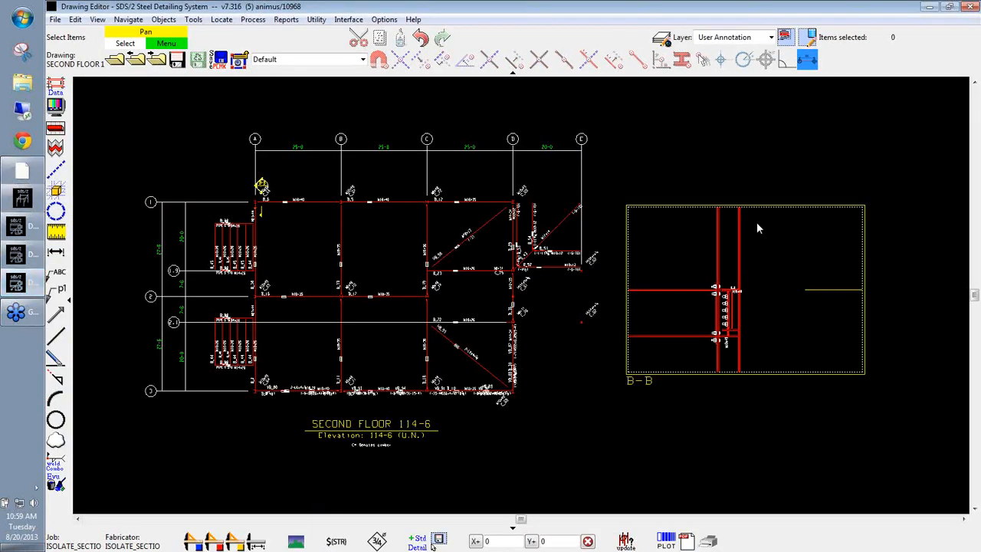
pyautogui.doubleClick(661, 233)
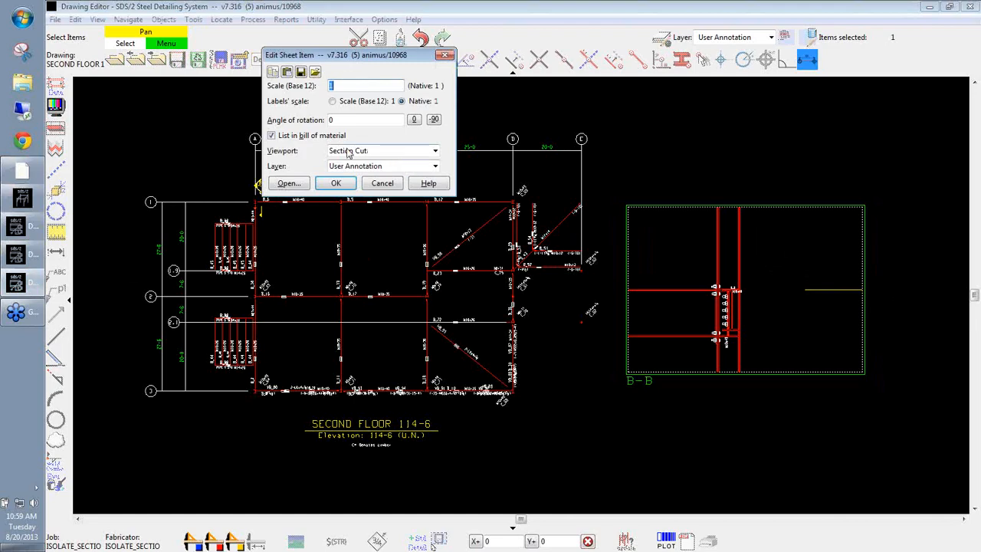
pyautogui.click(282, 184)
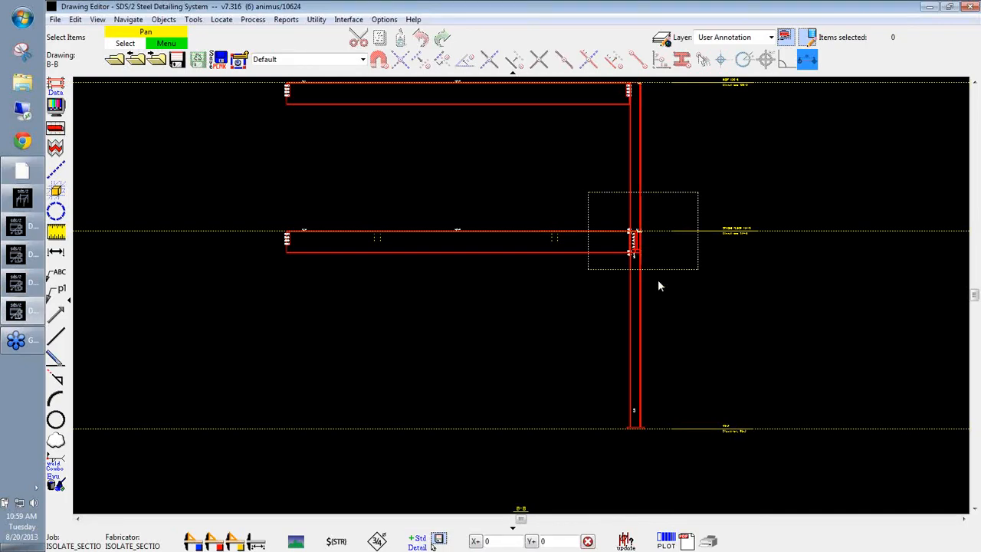
pyautogui.scroll(5, 656, 239)
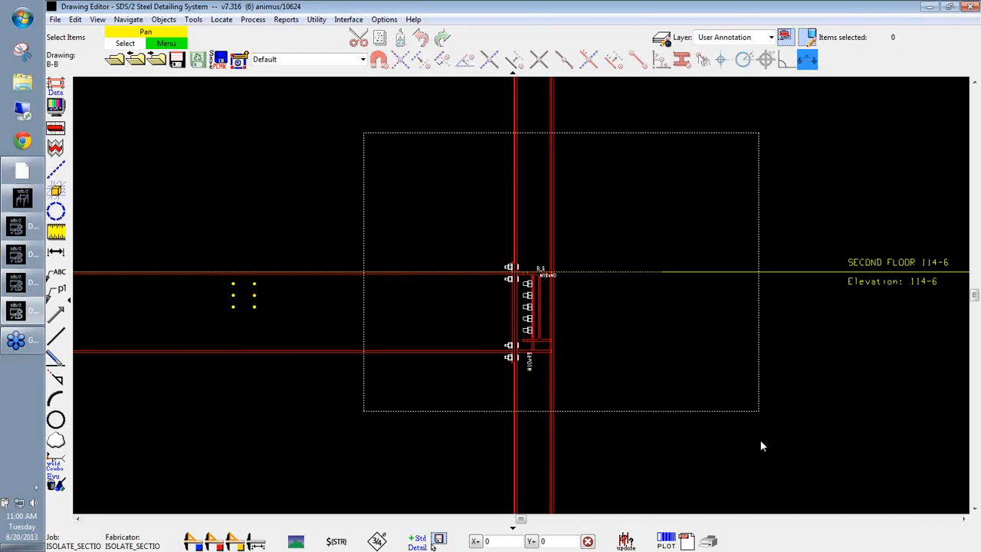
pyautogui.scroll(-5, 804, 387)
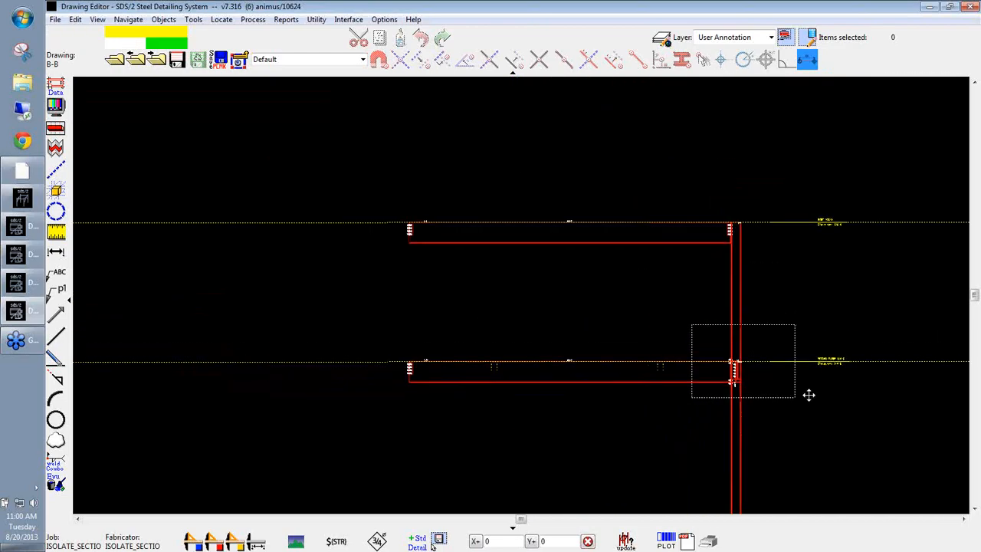
# Inspect the connection within the B-B source drawing's cut boundary, return to SECOND FLOOR 114-6, and dismiss the sheet item settings without changes.
pyautogui.scroll(2, 806, 393)
pyautogui.scroll(3, 624, 298)
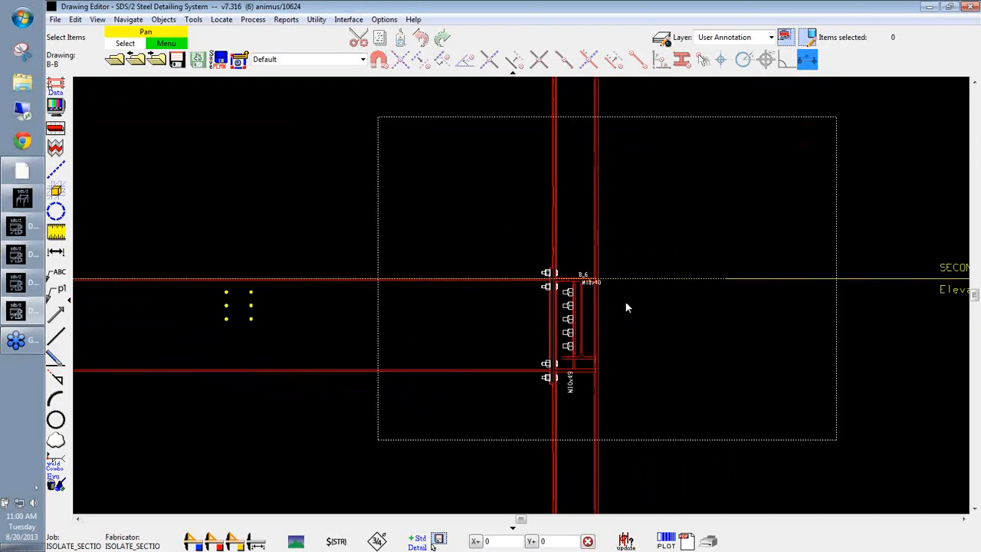
pyautogui.scroll(1, 602, 297)
pyautogui.moveTo(483, 243); pyautogui.dragTo(533, 279, button='middle')
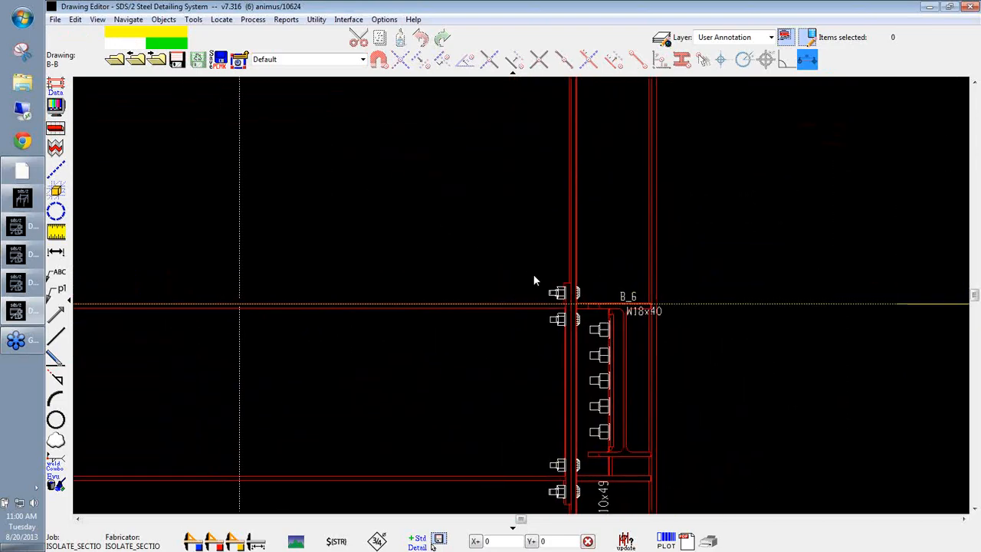
pyautogui.scroll(-4, 732, 342)
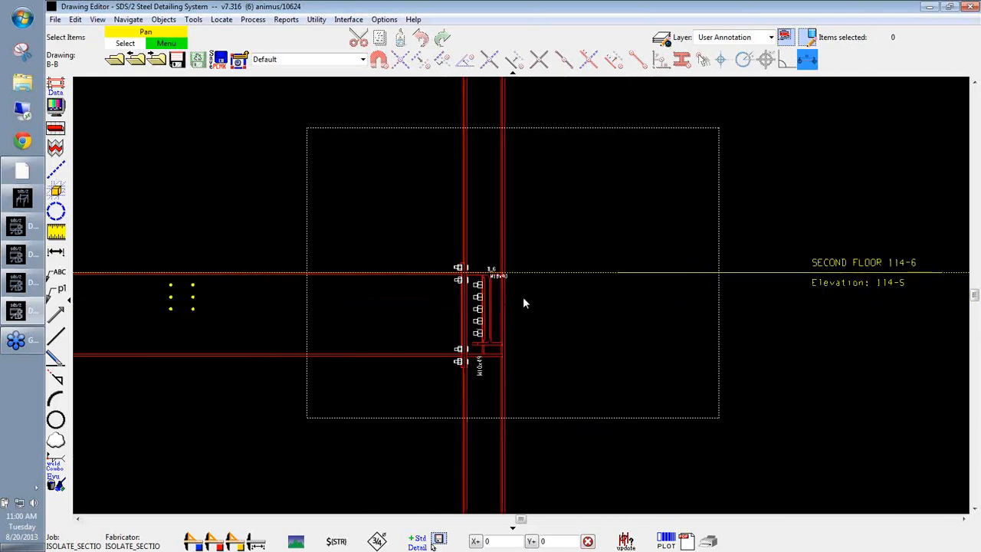
pyautogui.click(21, 284)
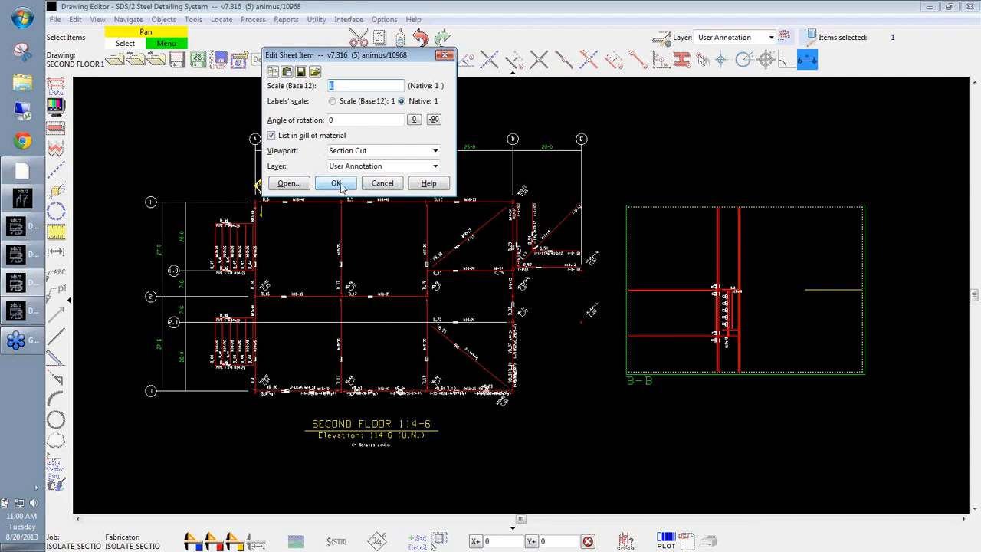
pyautogui.click(381, 183)
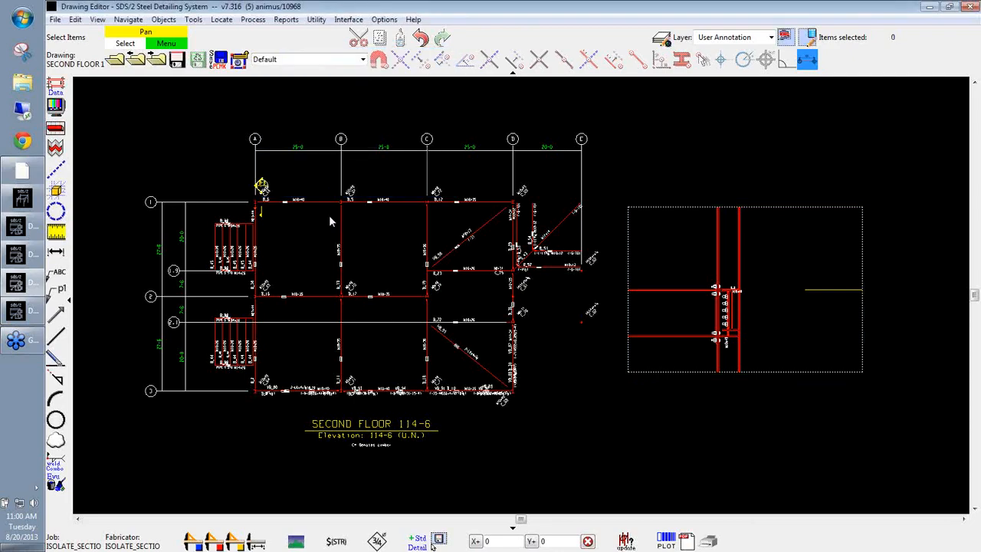
# Reposition the B-B section mark and its tail arrow along beam B_6, clear of the W10x49 C_66 column label.
pyautogui.scroll(5, 244, 192)
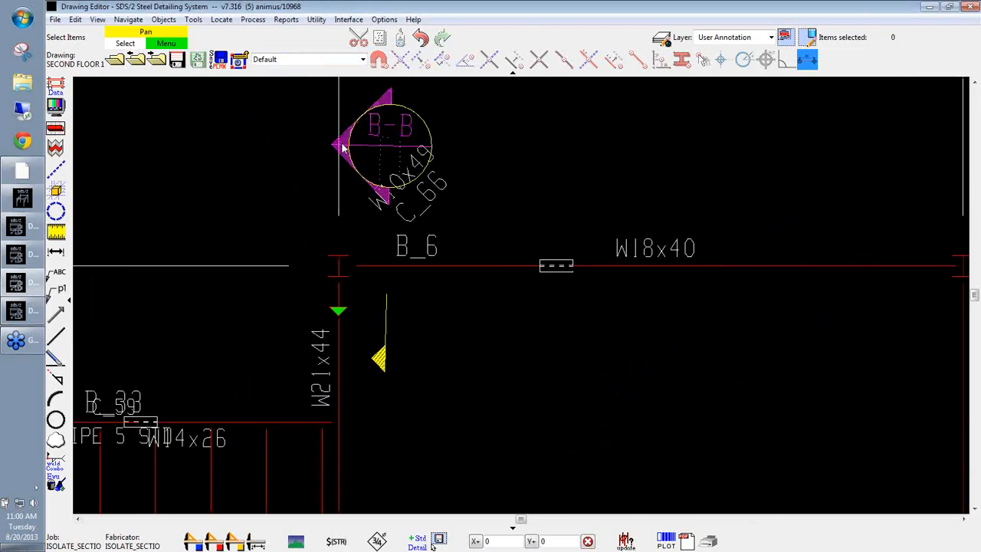
pyautogui.moveTo(339, 144); pyautogui.dragTo(442, 125)
pyautogui.moveTo(385, 364); pyautogui.dragTo(489, 388)
pyautogui.scroll(-3, 567, 405)
pyautogui.moveTo(567, 405); pyautogui.dragTo(535, 401, button='middle')
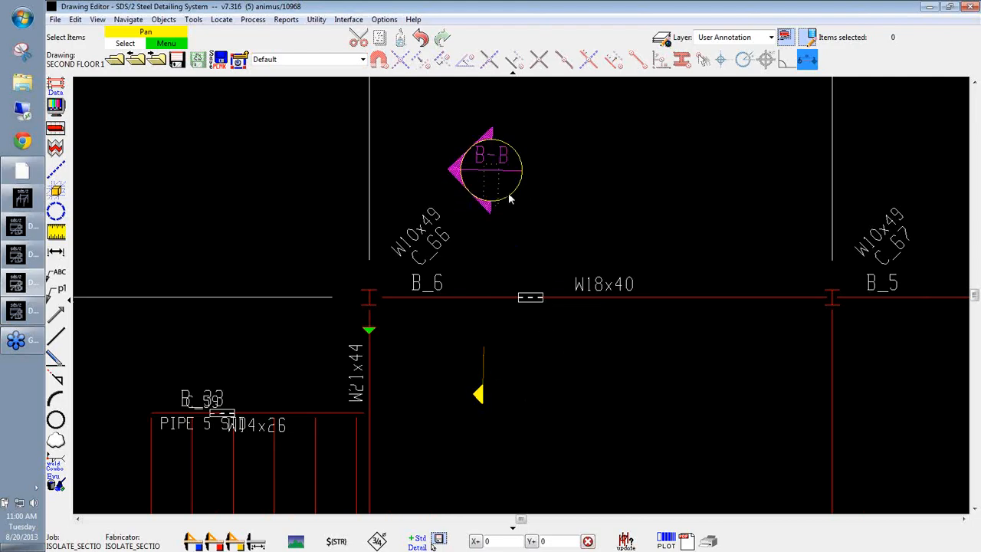
pyautogui.moveTo(509, 193)
pyautogui.mouseDown()
pyautogui.moveTo(537, 187)
pyautogui.moveTo(512, 188)
pyautogui.mouseUp()
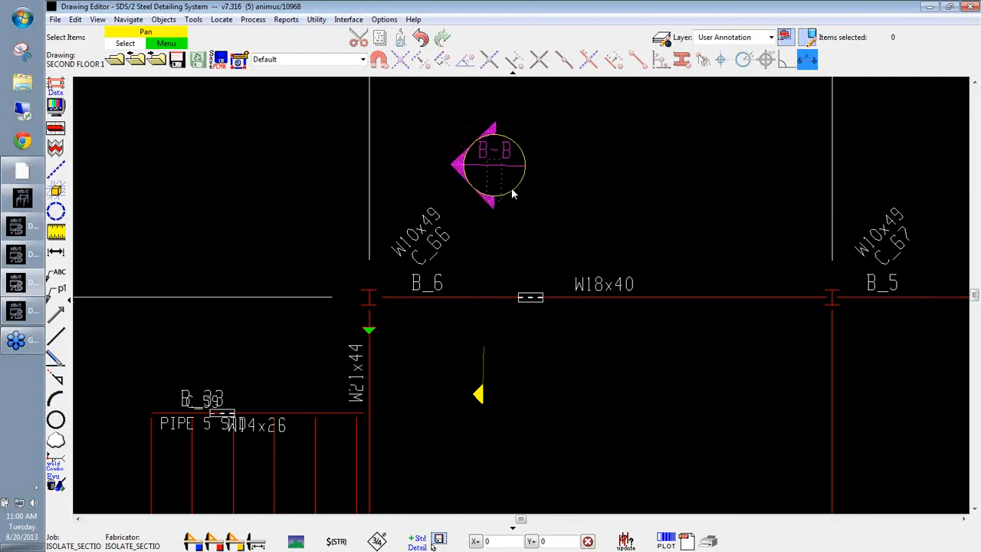
pyautogui.moveTo(480, 393); pyautogui.dragTo(481, 412)
# Set the page reference of the B-B section mark to S10, keeping B-B as its view name.
pyautogui.doubleClick(499, 163)
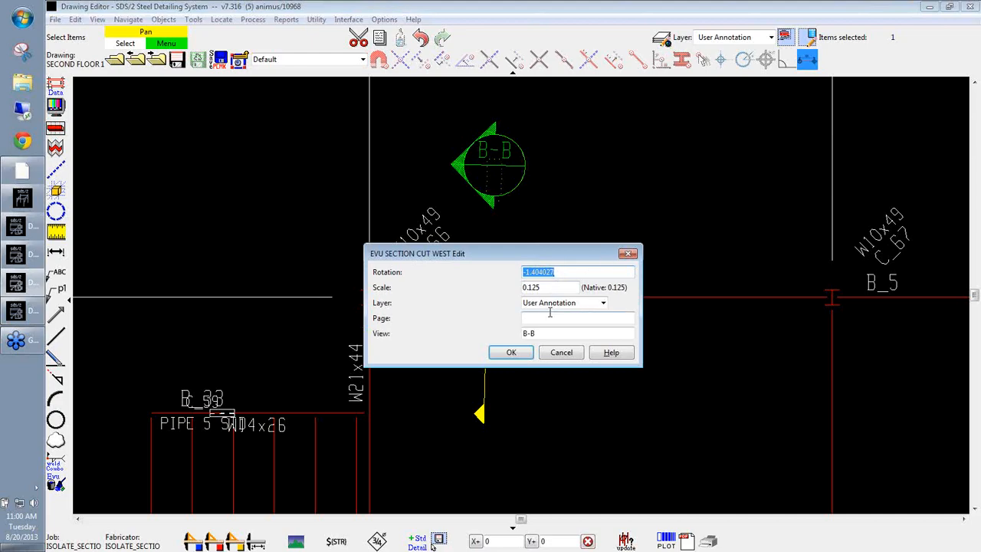
pyautogui.moveTo(523, 333); pyautogui.dragTo(584, 344)
pyautogui.click(586, 334)
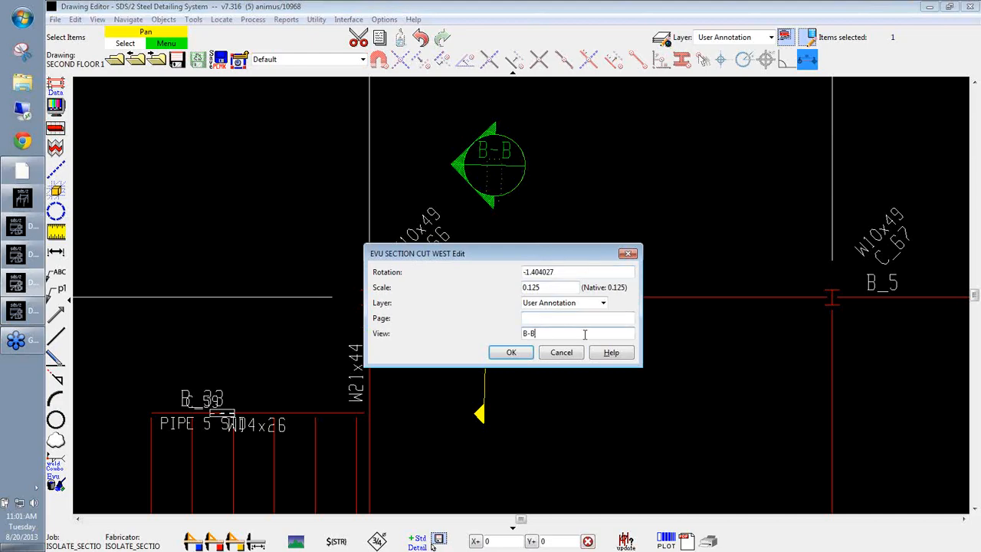
pyautogui.click(548, 317)
pyautogui.write('S10')
pyautogui.click(511, 352)
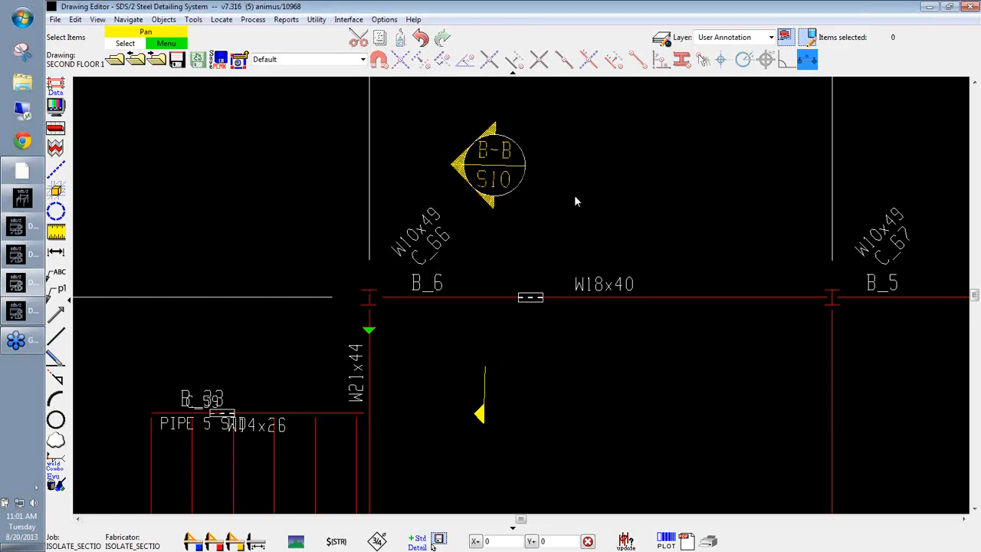
pyautogui.scroll(-5, 319, 171)
pyautogui.moveTo(455, 224)
pyautogui.mouseDown(button='middle')
pyautogui.moveTo(427, 225)
pyautogui.moveTo(434, 238)
pyautogui.moveTo(421, 238)
pyautogui.mouseUp(button='middle')
pyautogui.scroll(1, 433, 238)
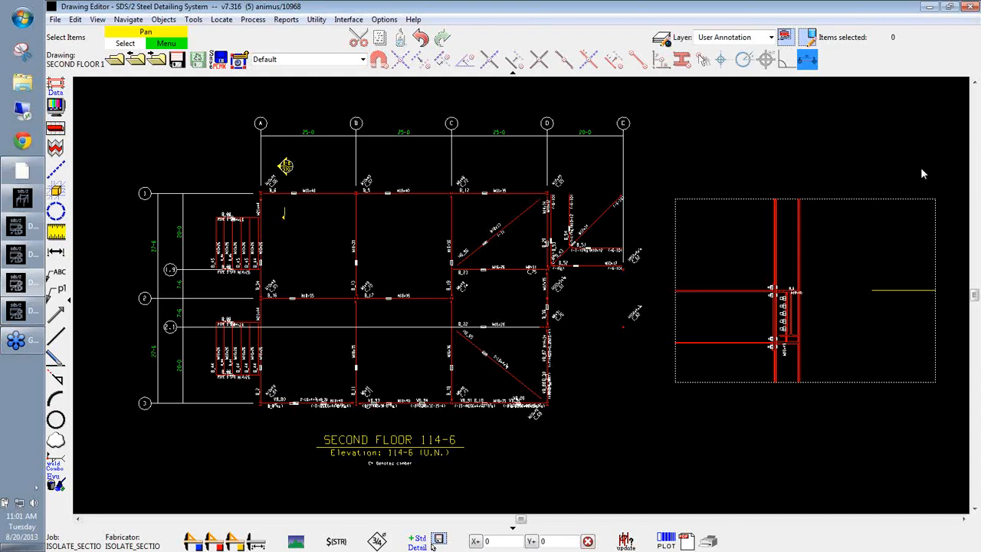
pyautogui.click(976, 180)
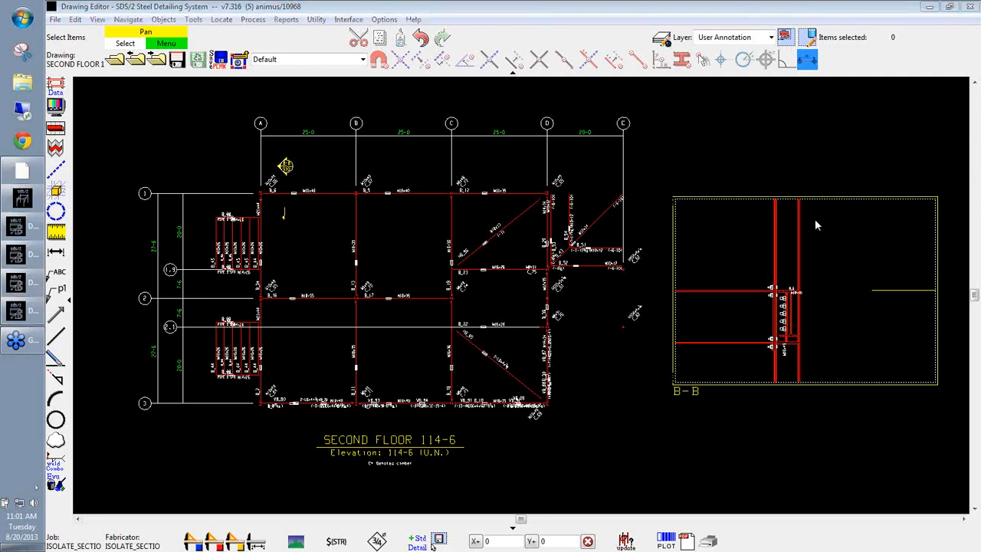